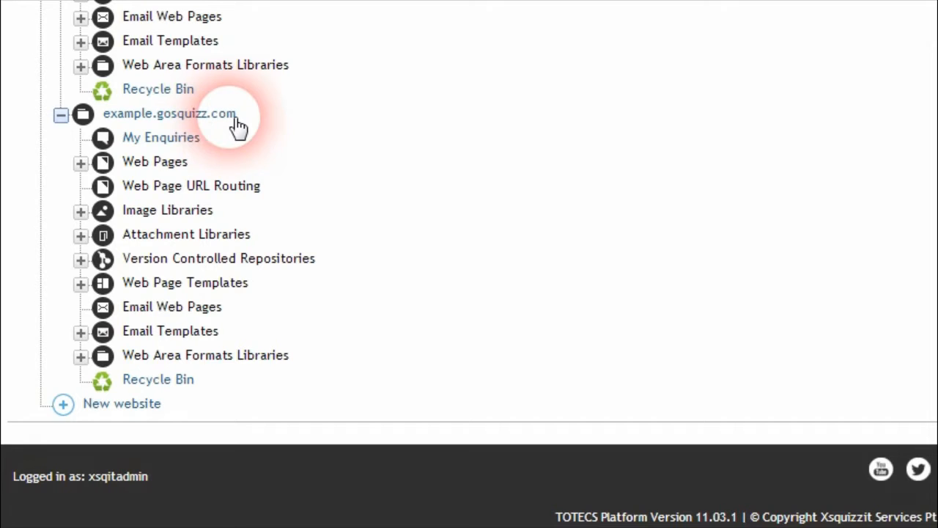
Step: Examine the web pages of example.gosquizz.com and the available template modes of MWD1_0 Blank Template
left_click(81, 162)
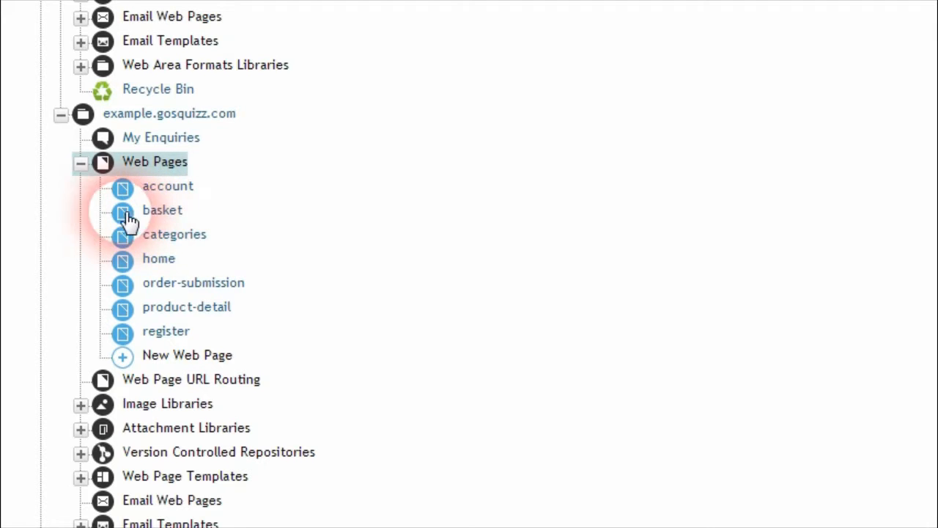
scroll(121, 220, "down", 3)
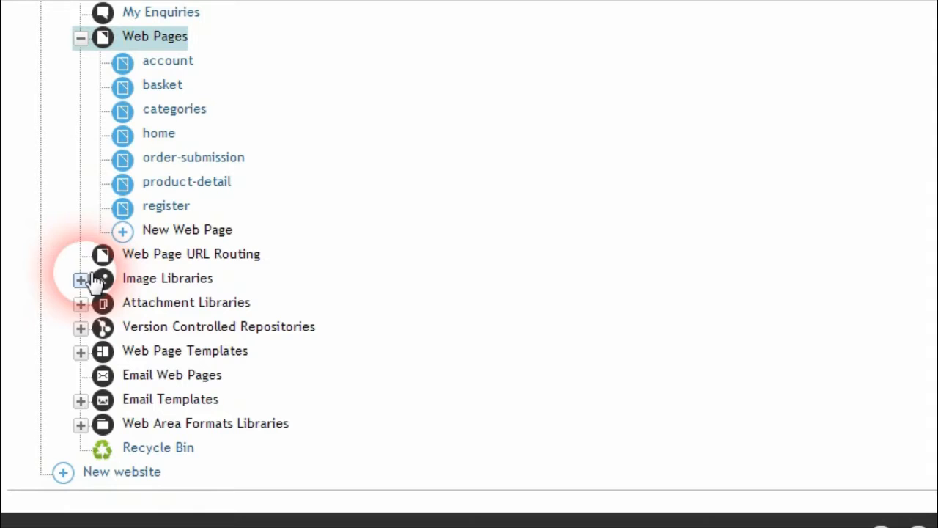
left_click(80, 352)
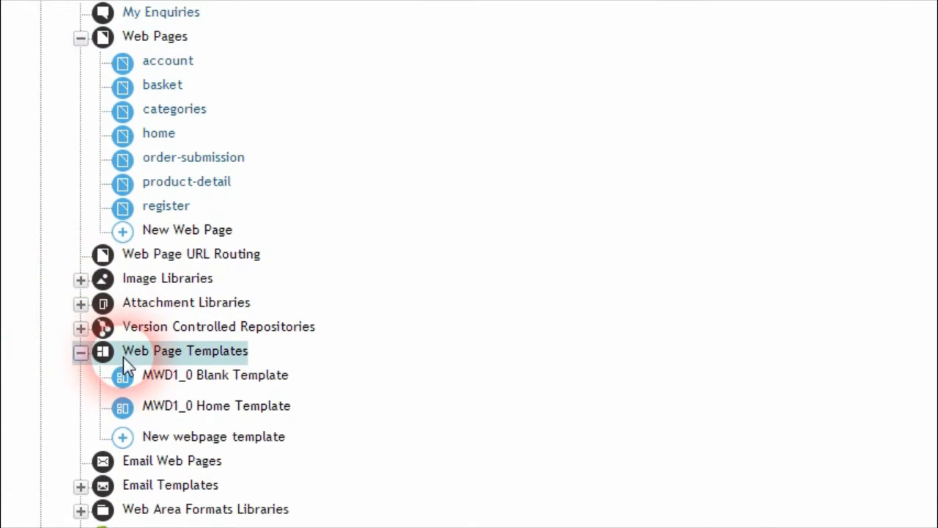
left_click(147, 375)
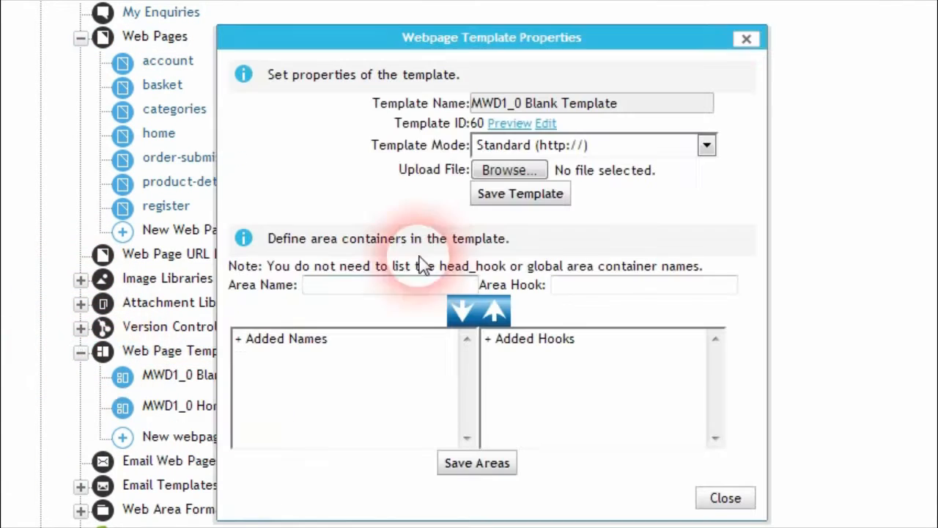
left_click(708, 146)
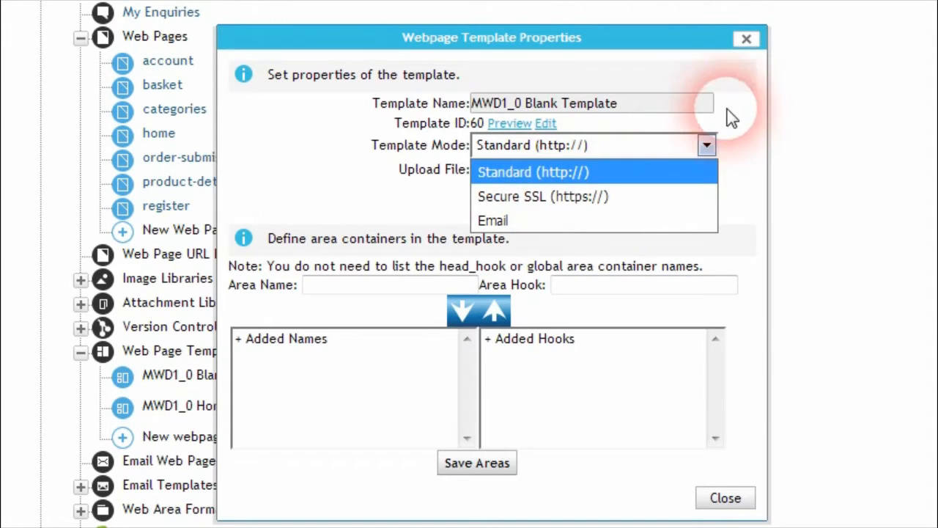
left_click(746, 39)
scroll(286, 271, "up", 3)
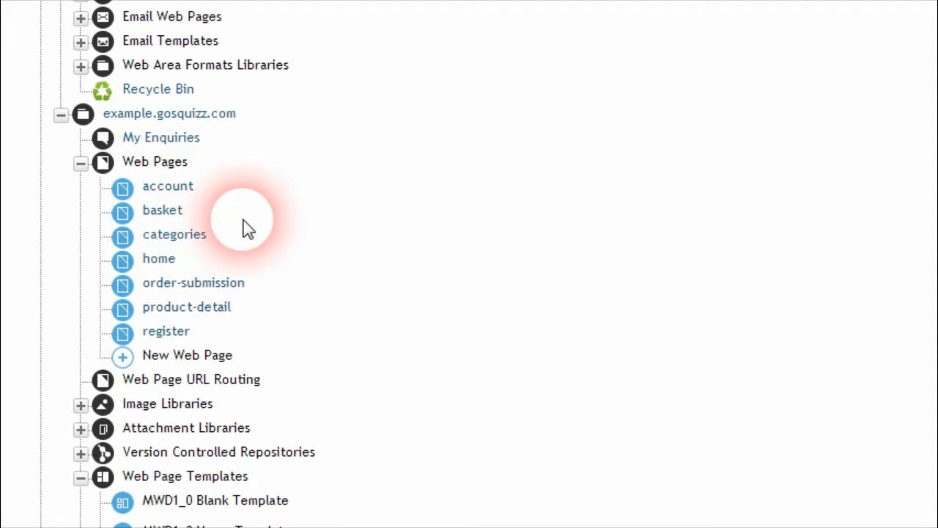
Step: Open the website details of example.gosquizz.com and set the Website Security Mode to Secure (HTTPS)
left_click(213, 118)
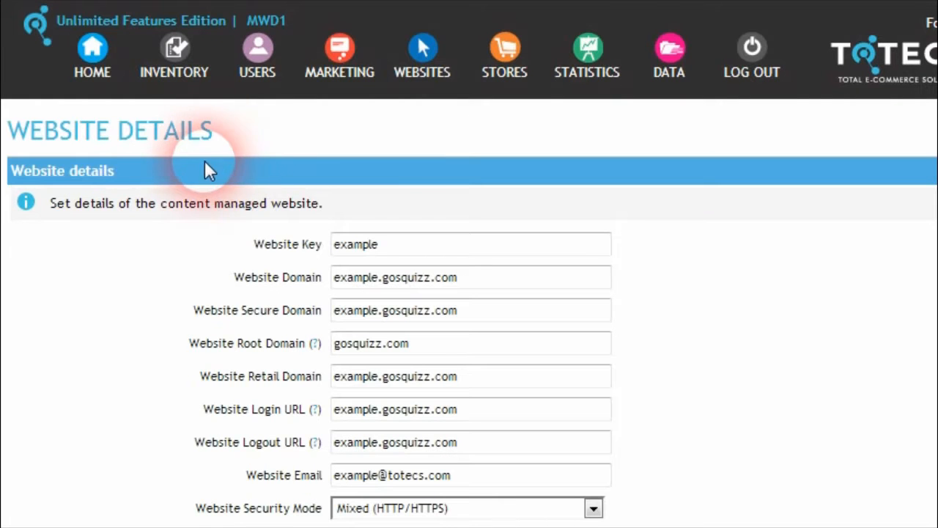
scroll(206, 169, "down", 2)
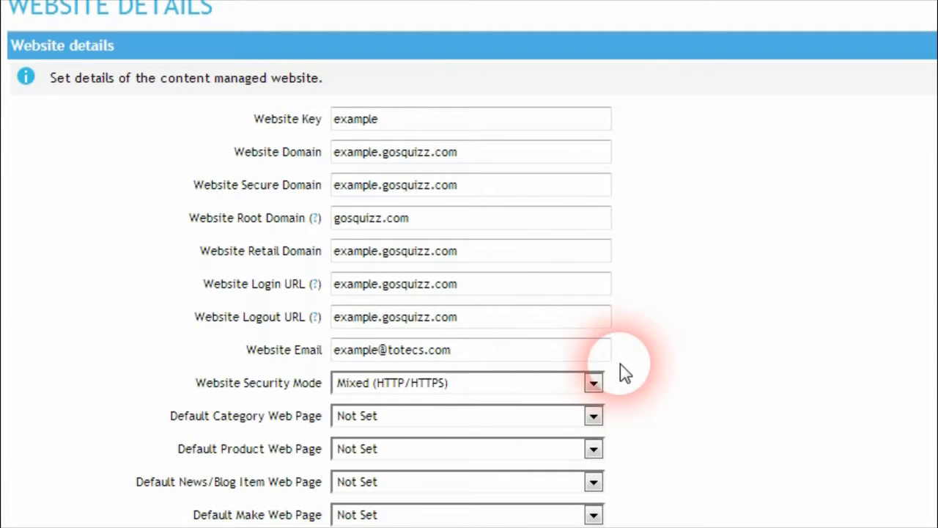
left_click(593, 382)
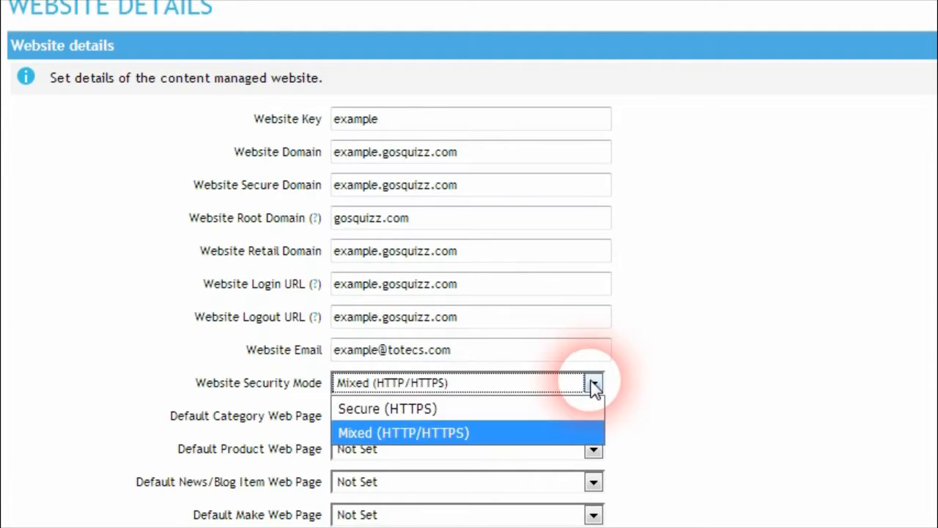
left_click(524, 417)
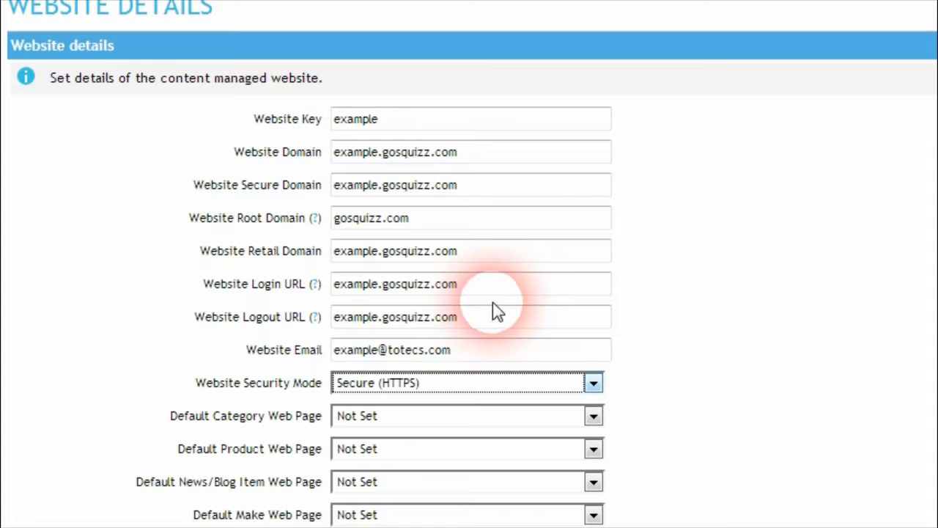
left_click(655, 382)
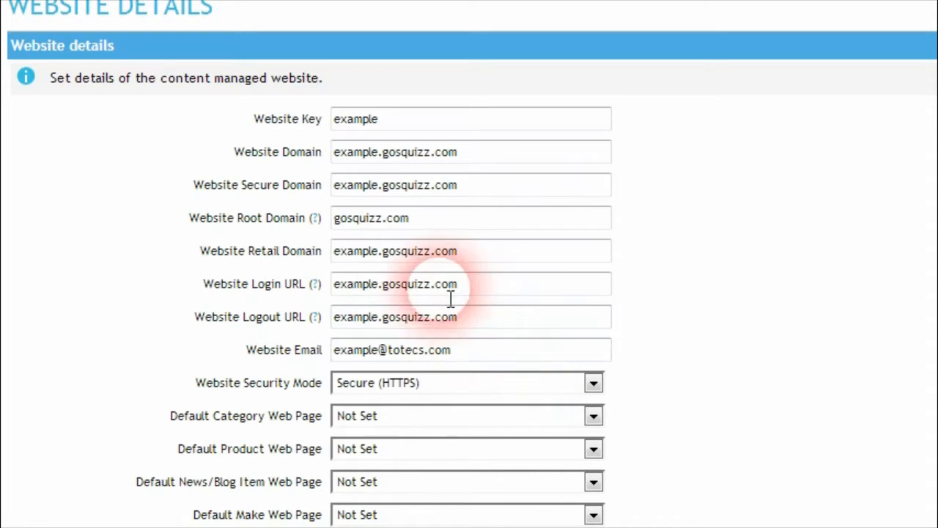
left_click(360, 188)
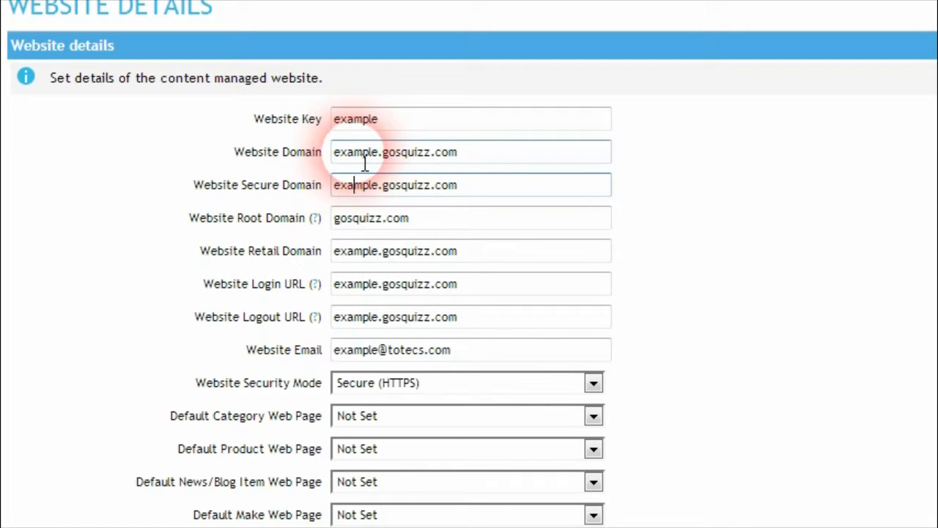
left_click(494, 187)
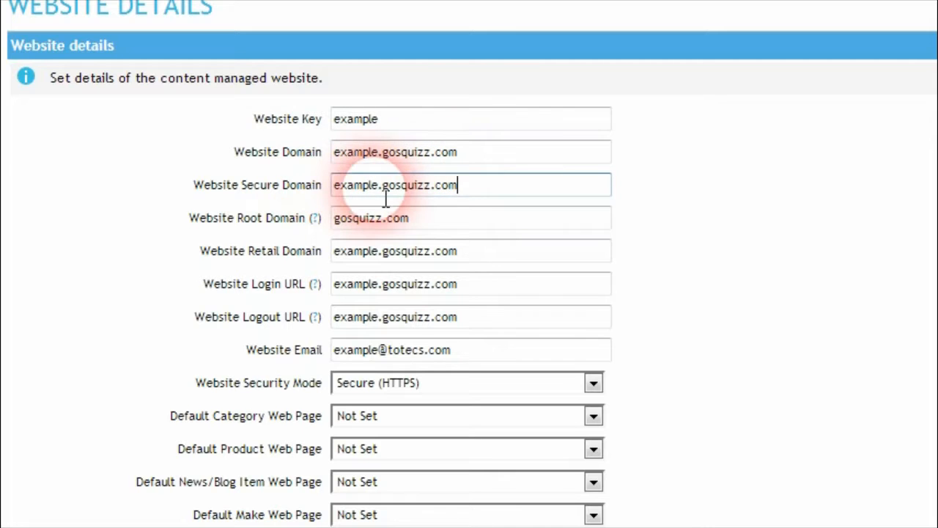
Step: Keep the Website Security Mode on Secure (HTTPS) and update the site
scroll(513, 249, "down", 3)
left_click(594, 260)
left_click(594, 260)
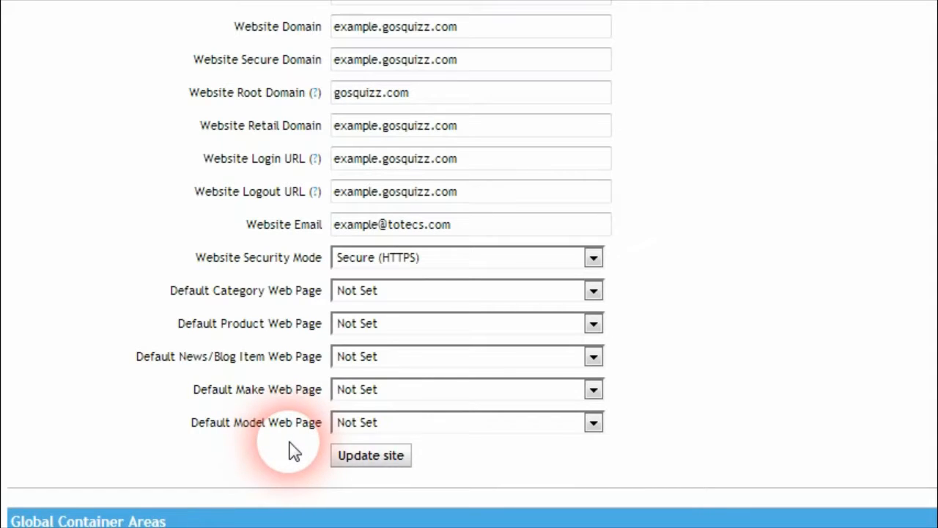
left_click(392, 260)
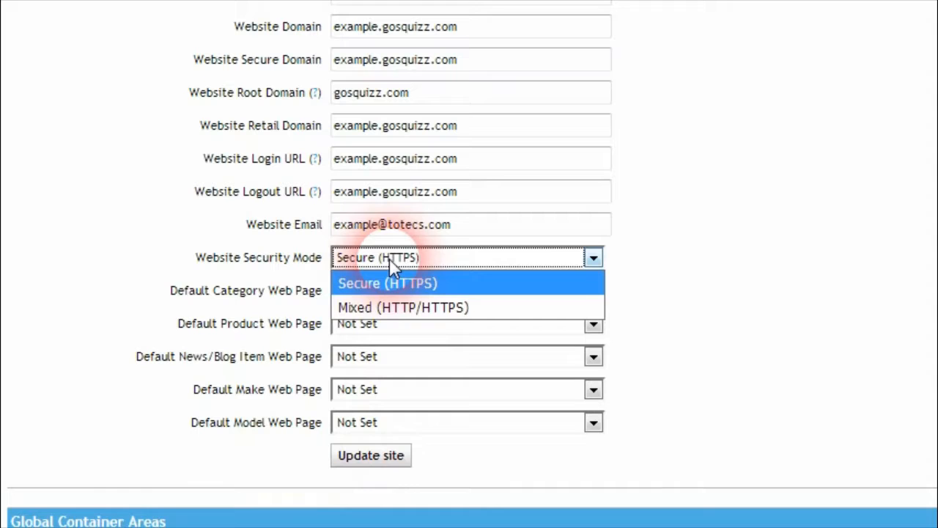
left_click(427, 283)
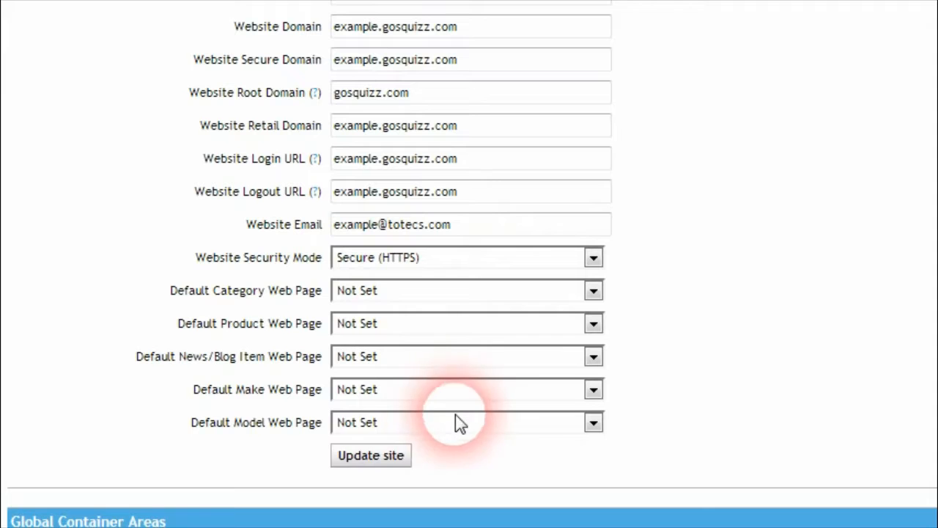
left_click(366, 456)
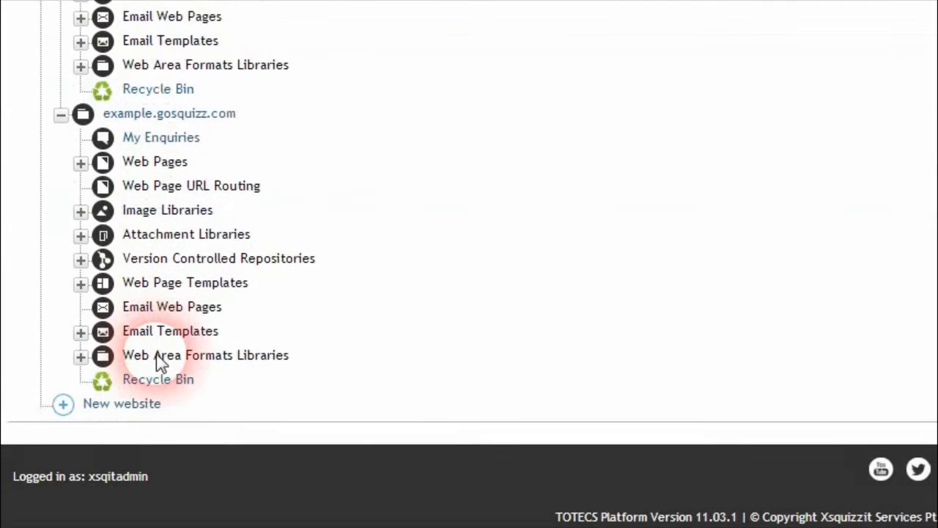
Step: Check the security lock markers on example.gosquizz.com's web pages and web page templates
left_click(81, 162)
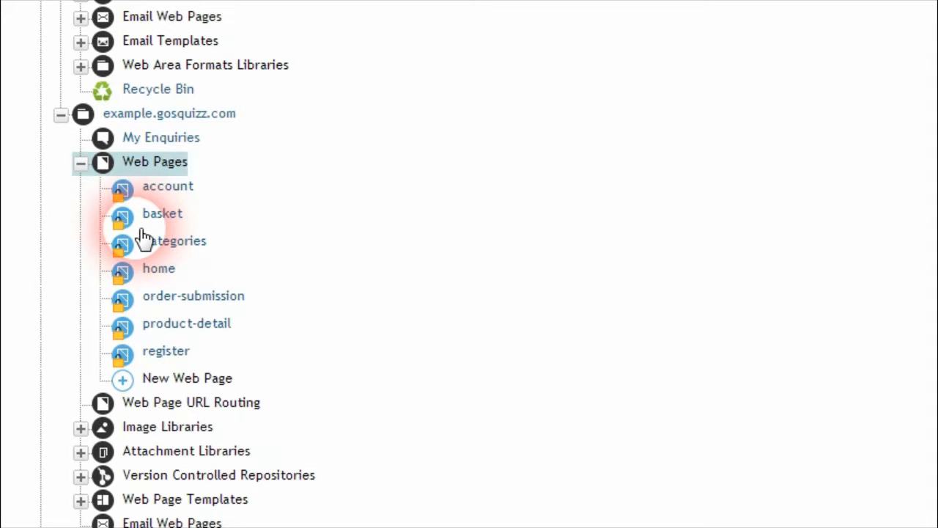
scroll(117, 300, "down", 3)
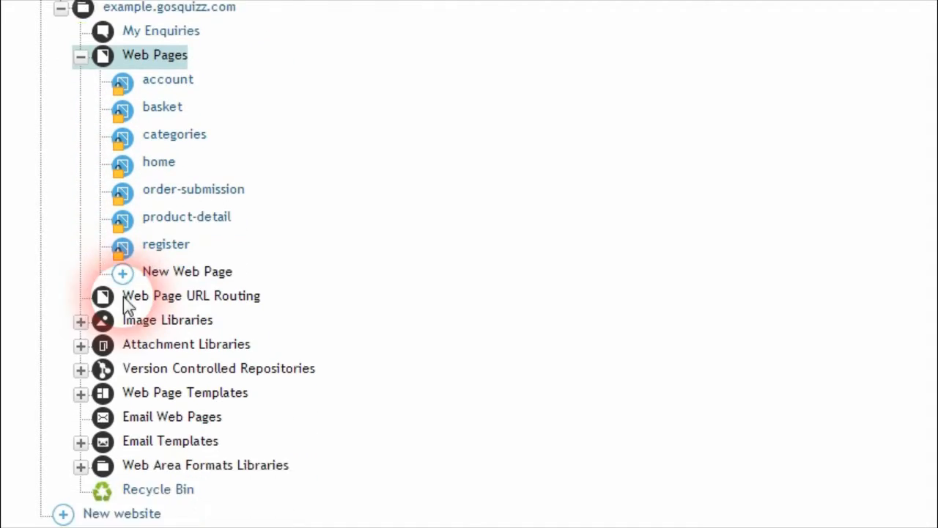
left_click(91, 370)
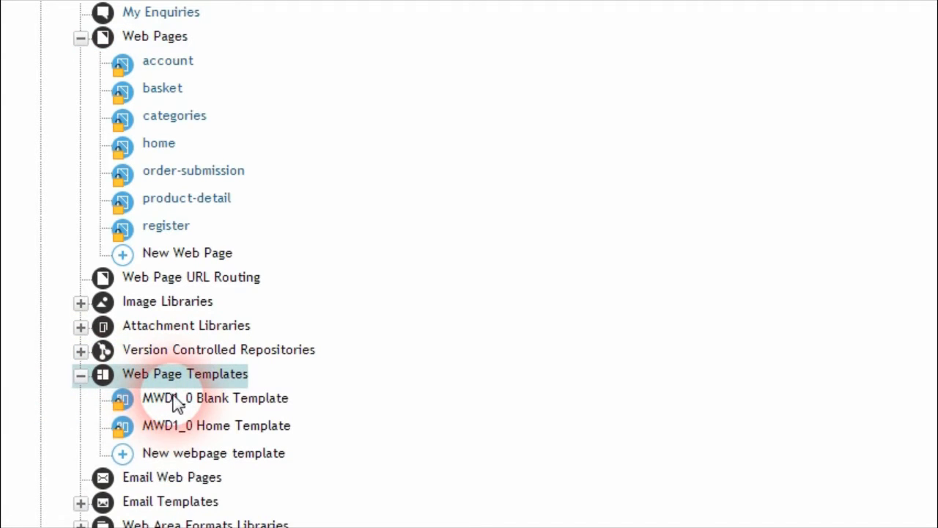
scroll(146, 125, "up", 3)
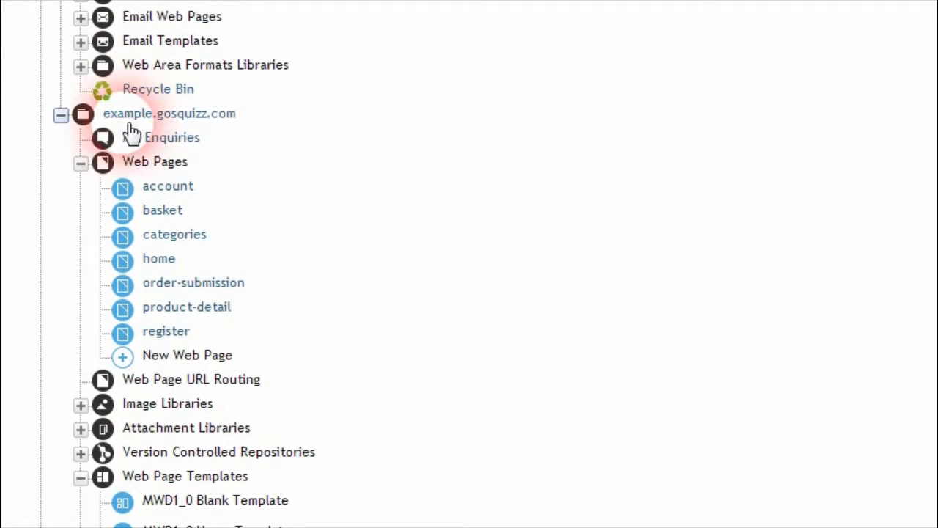
scroll(110, 136, "down", 3)
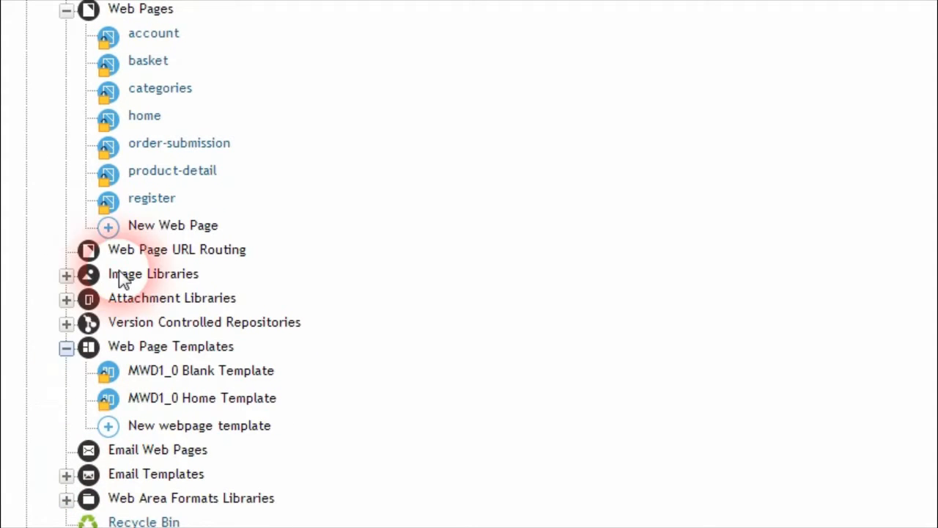
right_click(204, 371)
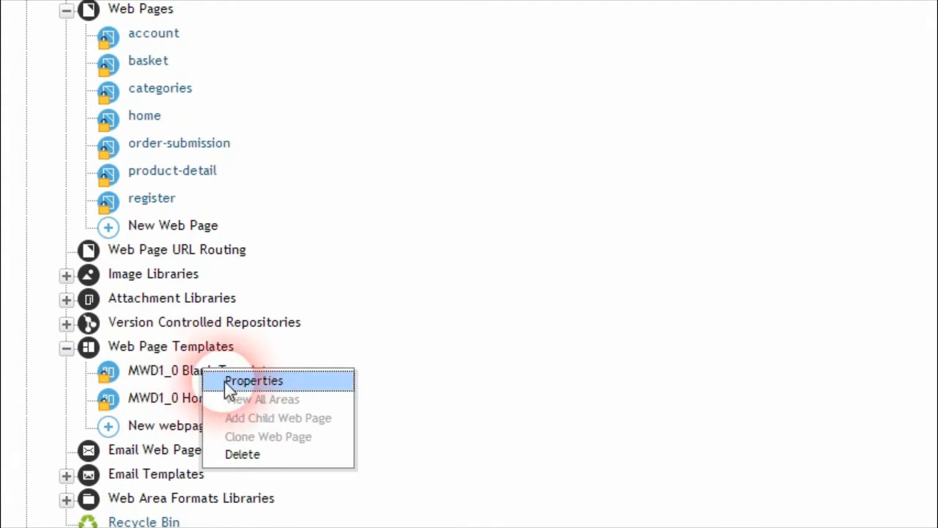
left_click(225, 381)
left_click(540, 127)
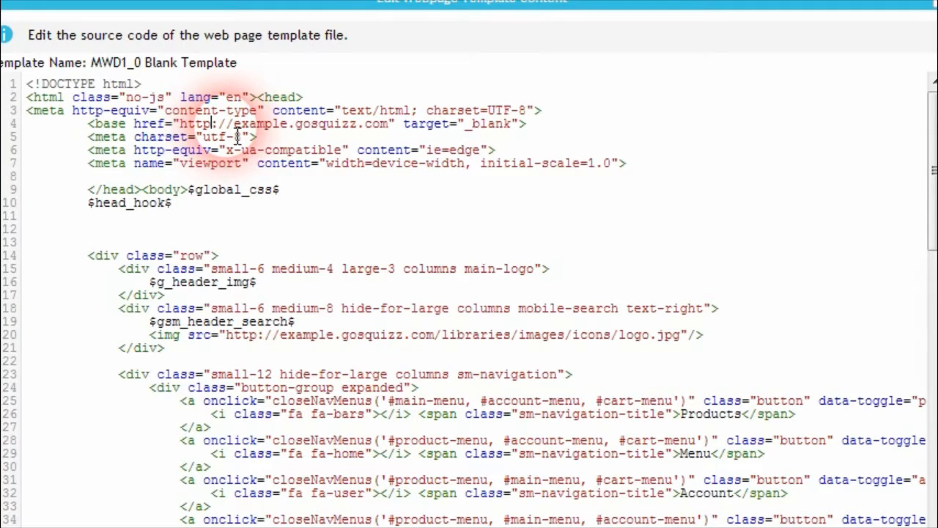
type("s")
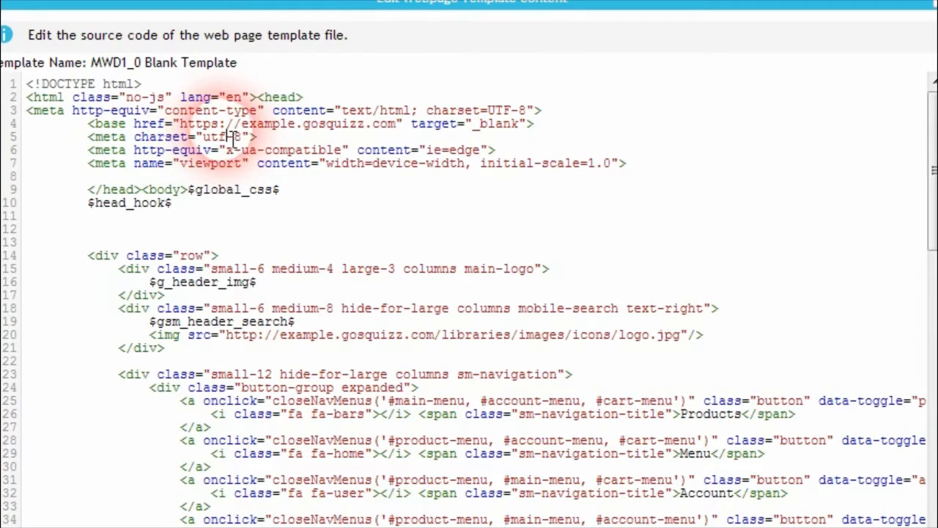
Step: Change the logo.jpg image source on line 20 of the template from http to https
left_click(260, 335)
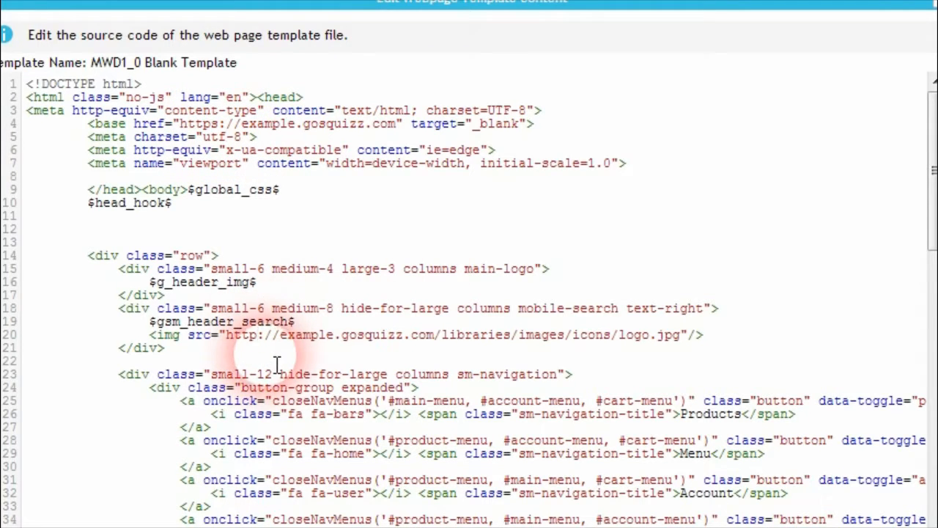
type("s")
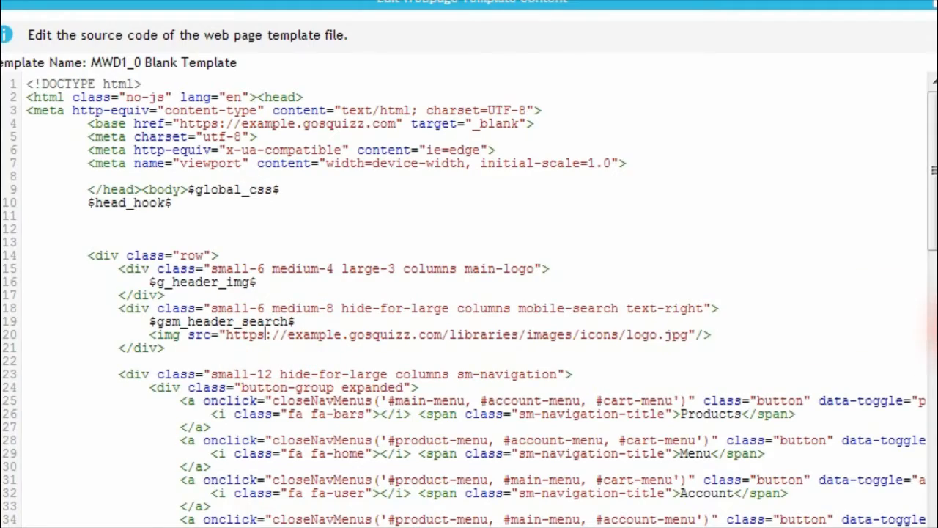
left_click_drag(937, 330, 937, 411)
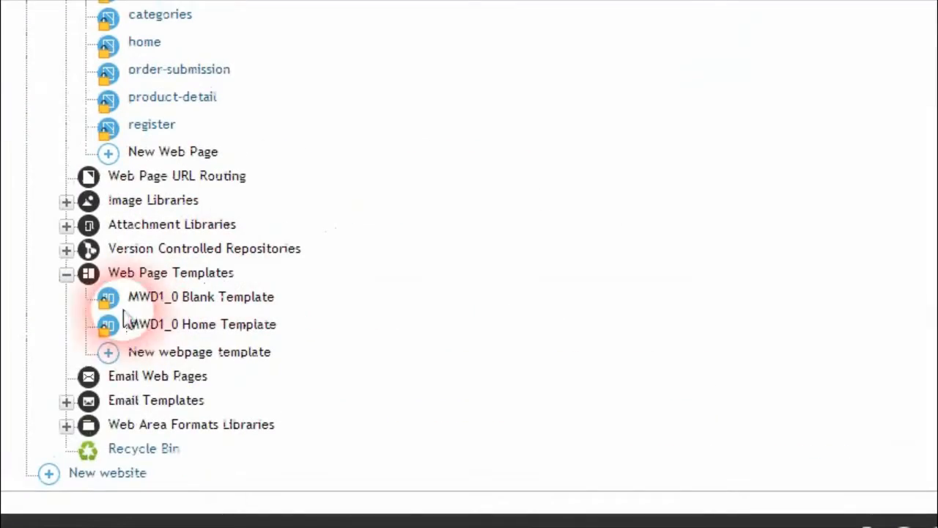
Step: Expand the site's Web Area Formats Libraries down to the Product Detail formats under Product
left_click(66, 425)
scroll(279, 303, "down", 5)
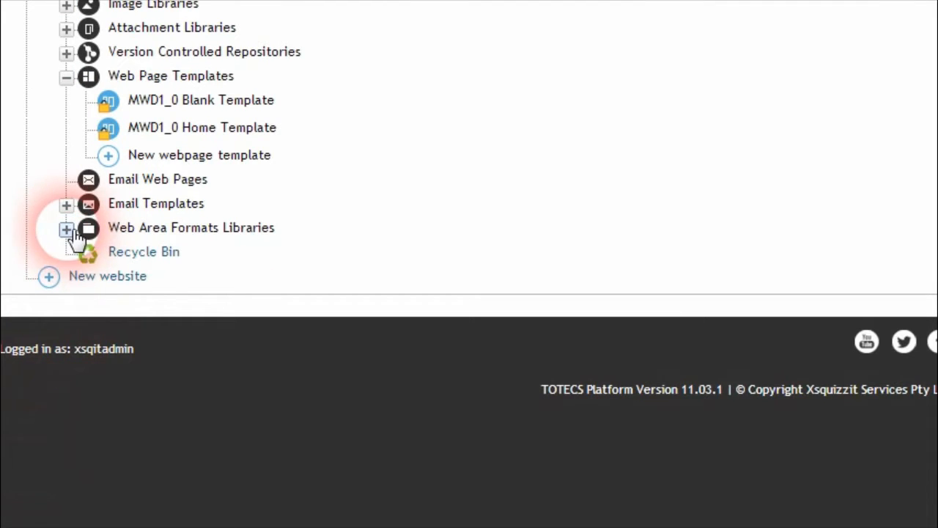
left_click(66, 228)
scroll(52, 329, "down", 3)
left_click(86, 250)
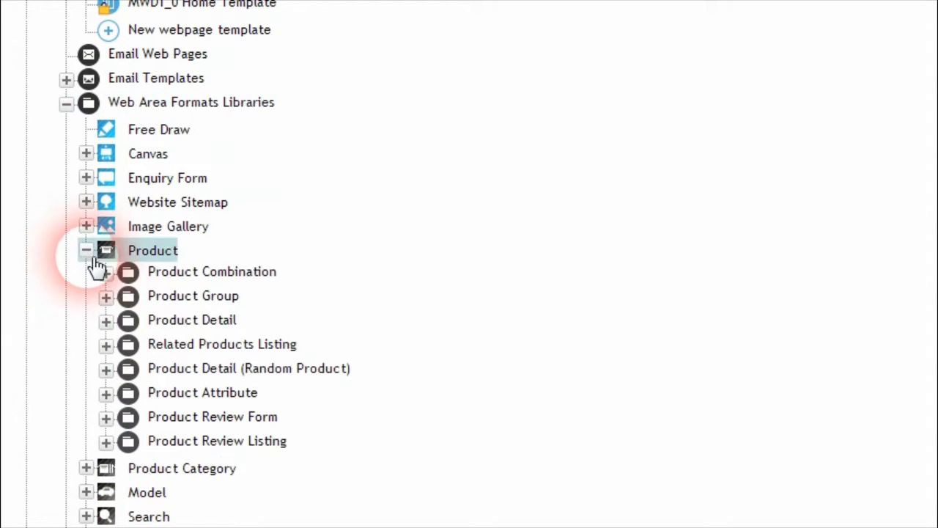
left_click(107, 321)
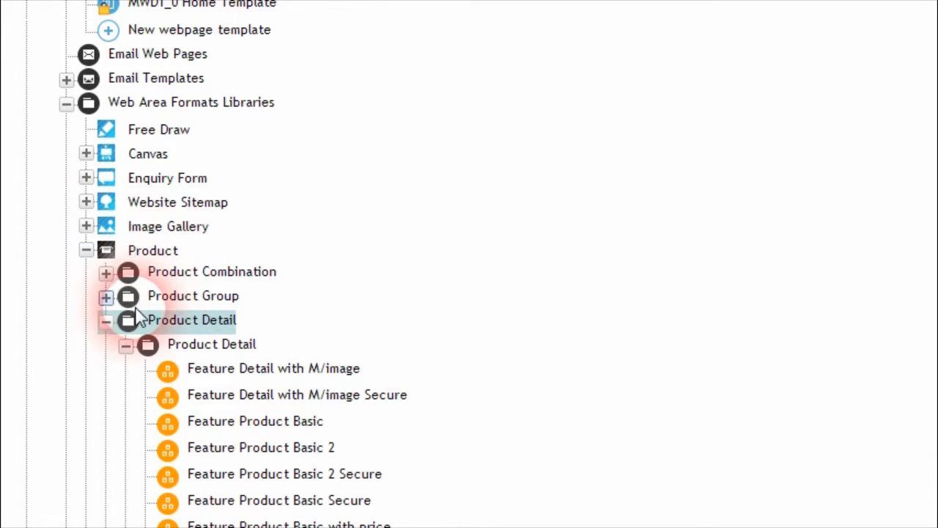
Step: Open the content of the format "MWD1.0+ Product Detail - Rep Product Information - Popup" in the Product Detail library
scroll(187, 227, "down", 3)
scroll(167, 273, "down", 3)
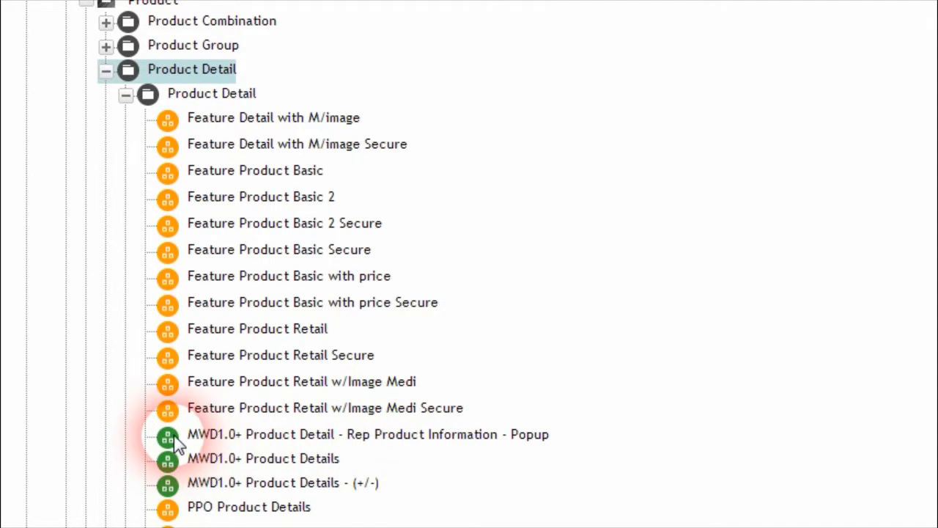
scroll(180, 443, "down", 3)
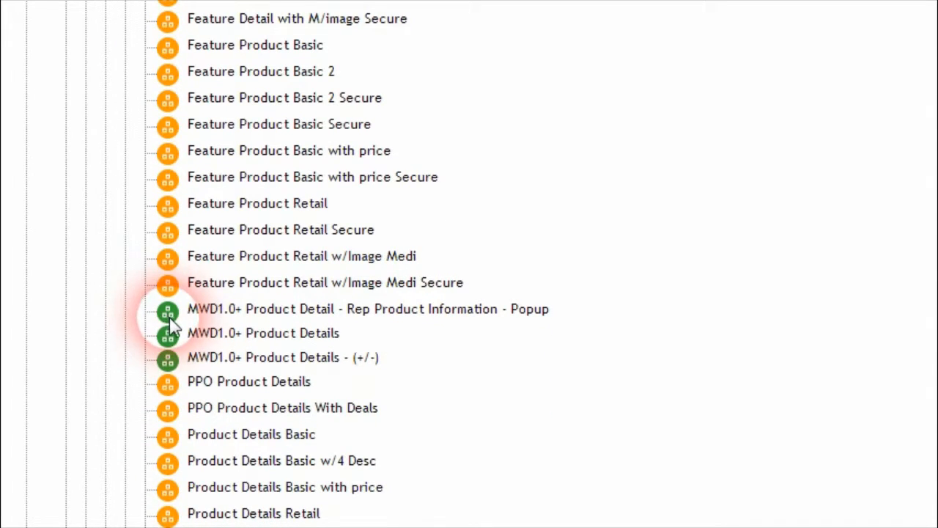
double_click(262, 311)
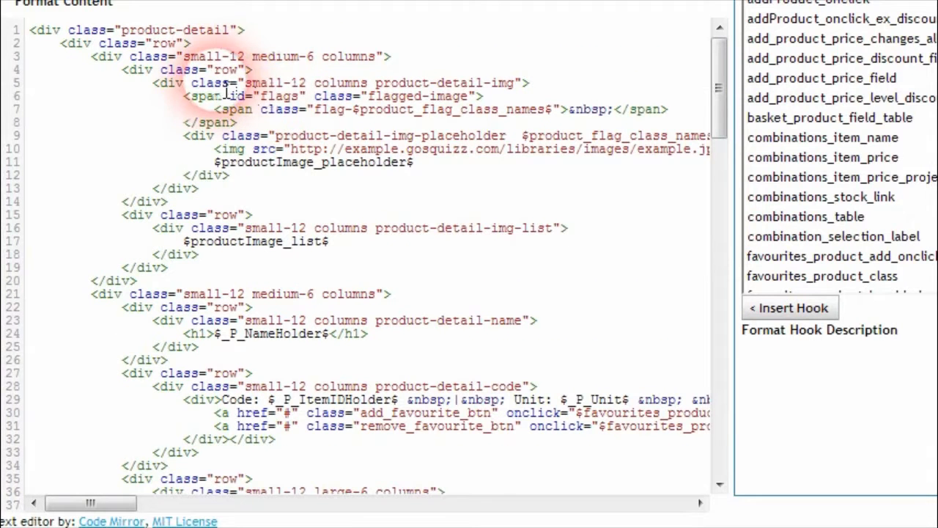
Step: Change the example.jpg image source on line 10 of the format content from http to https
left_click(253, 135)
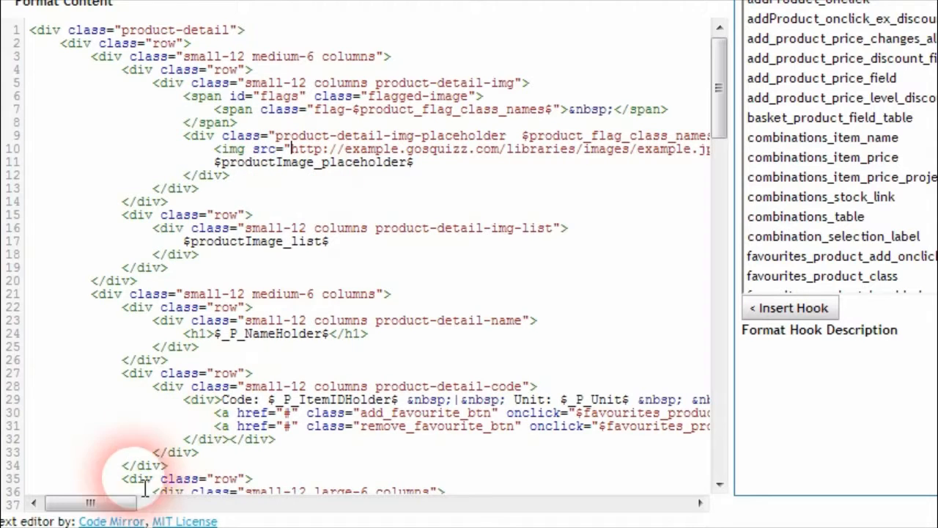
left_click_drag(117, 503, 124, 506)
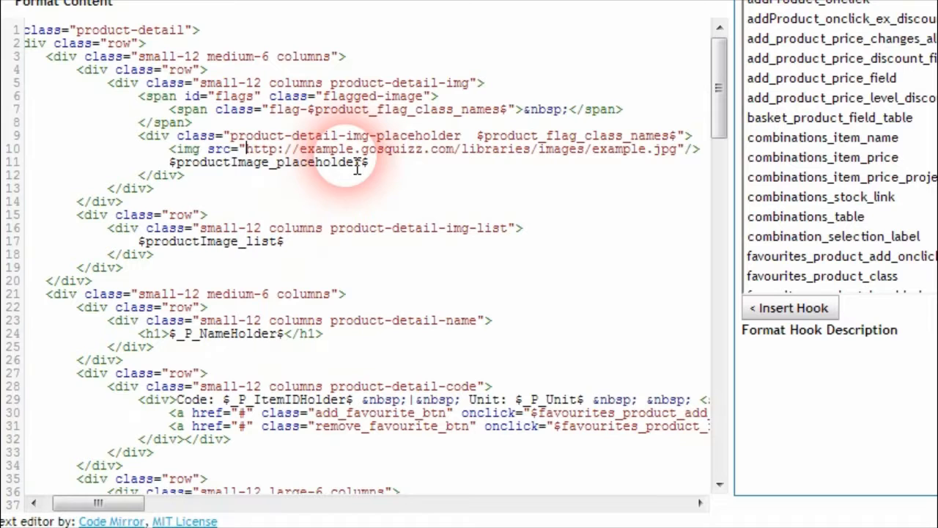
mouse_move(132, 505)
left_mouse_down()
mouse_move(122, 509)
mouse_move(134, 505)
left_mouse_up()
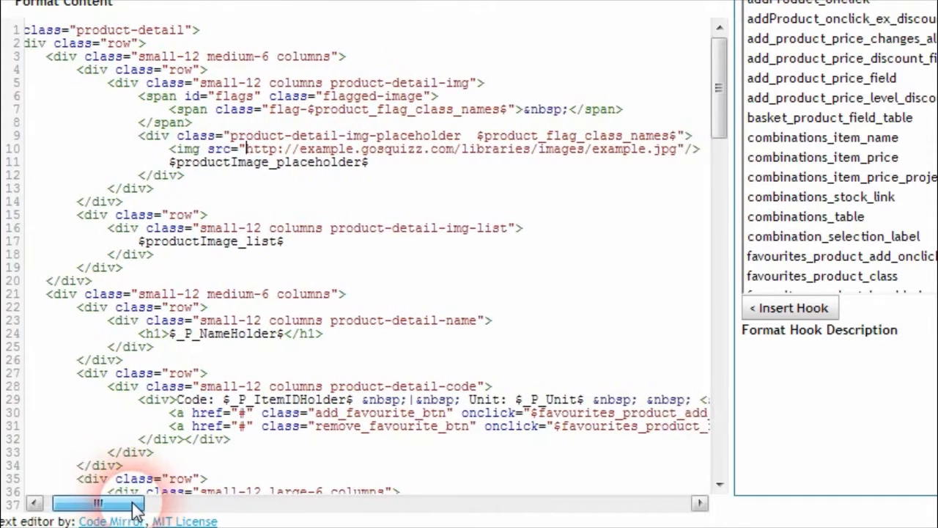
left_click(270, 163)
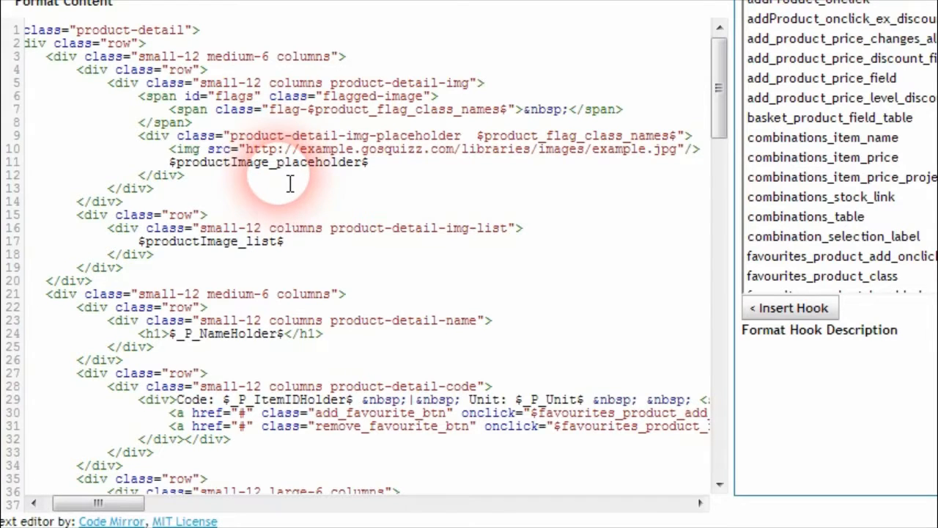
type("s")
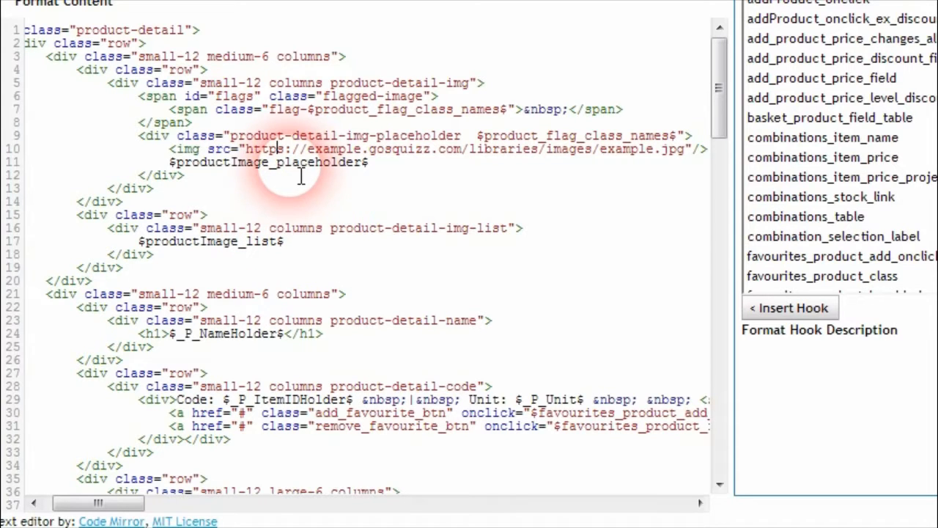
left_click(284, 151)
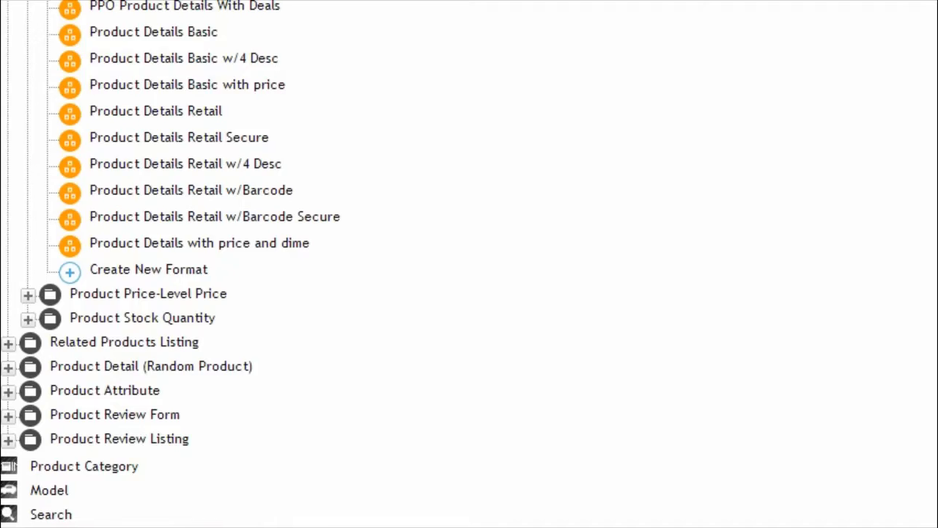
Step: Look through the remaining Product Detail formats, from the Feature Product formats to the Product Details ones
scroll(107, 524, "left", 1)
scroll(157, 356, "up", 7)
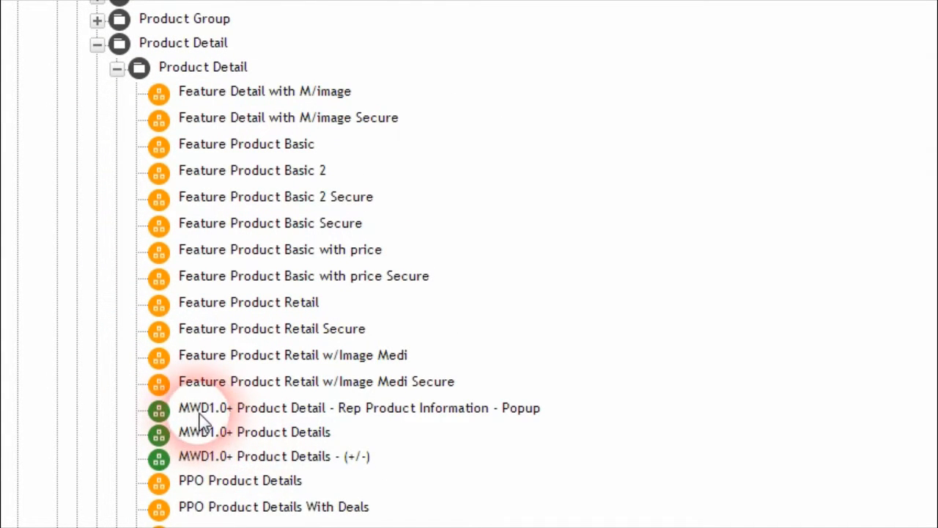
scroll(215, 413, "down", 3)
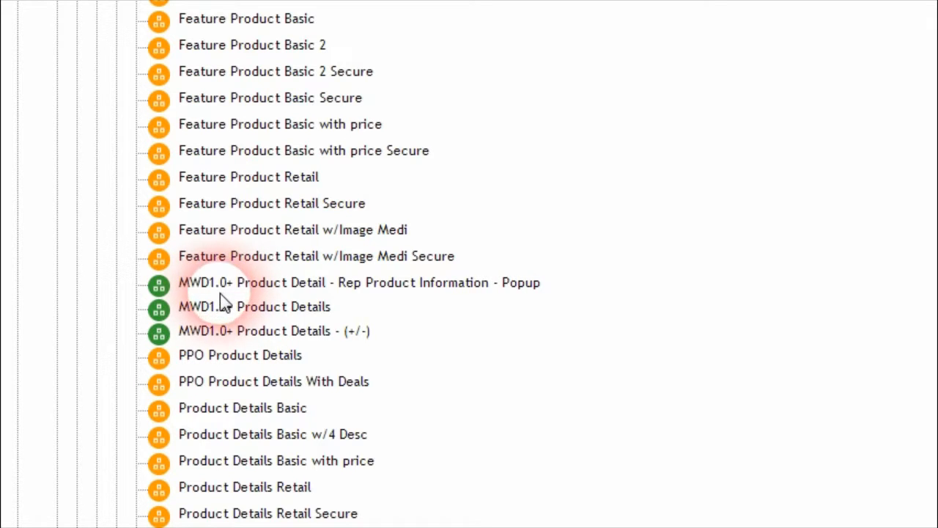
scroll(184, 325, "down", 2)
scroll(185, 325, "down", 2)
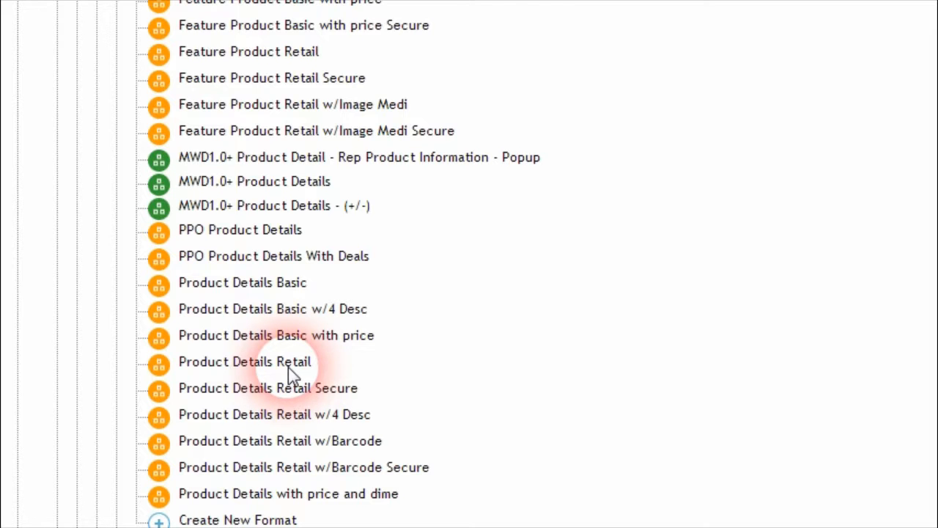
scroll(176, 381, "up", 5)
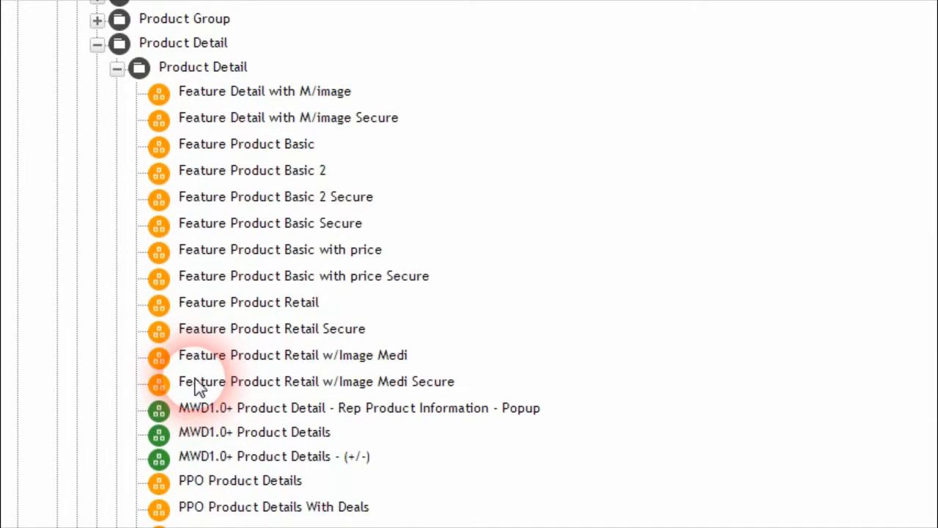
Step: Collapse the Product Detail folders and the Product branch in the Web Area Formats Libraries
left_click(117, 193)
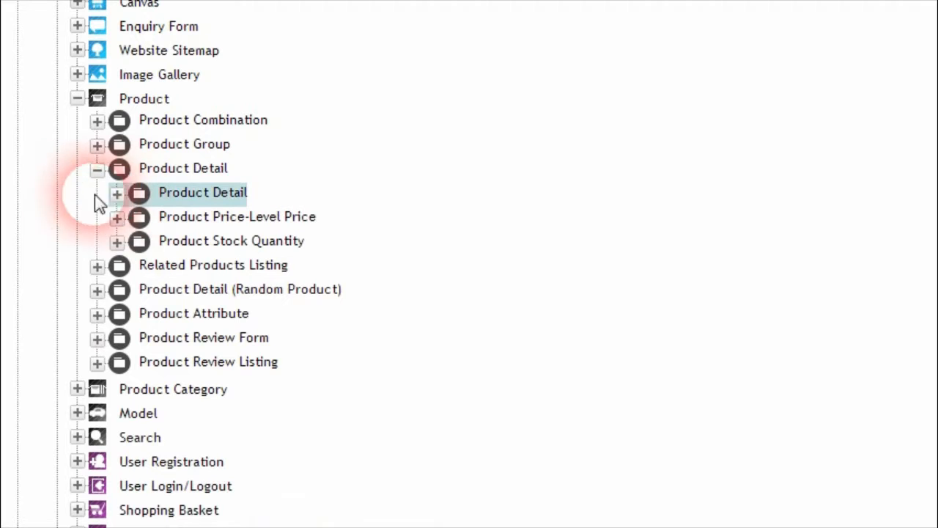
left_click(99, 175)
scroll(93, 214, "up", 4)
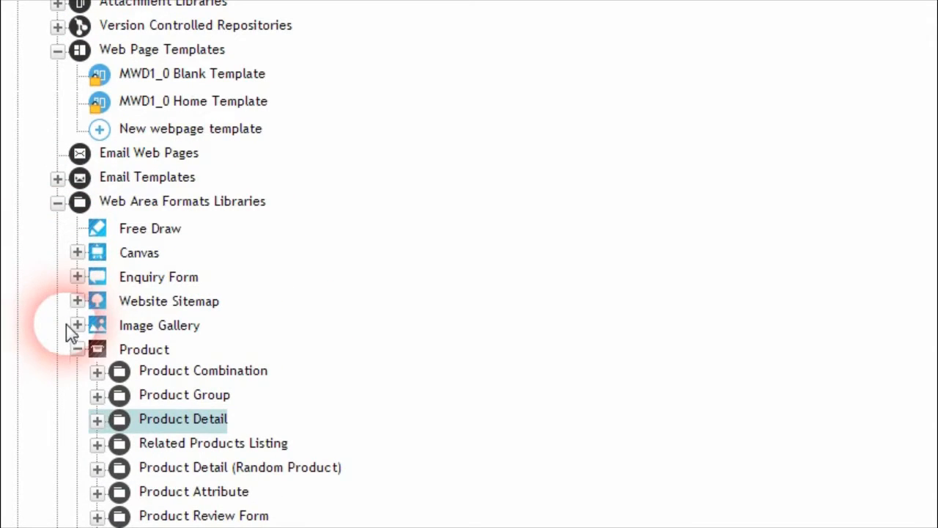
left_click(79, 350)
Step: Review the lock markers on example.gosquizz.com's web pages and web page templates
scroll(169, 300, "up", 1)
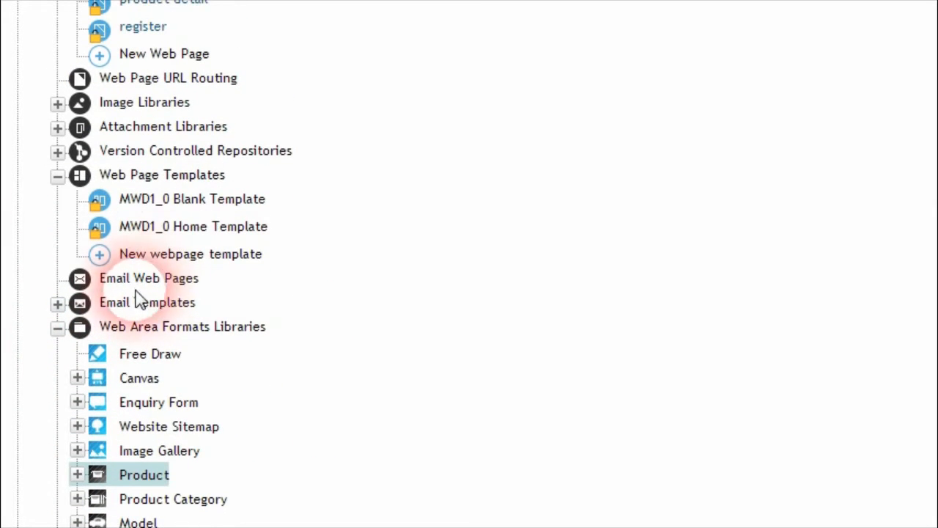
scroll(194, 280, "up", 1)
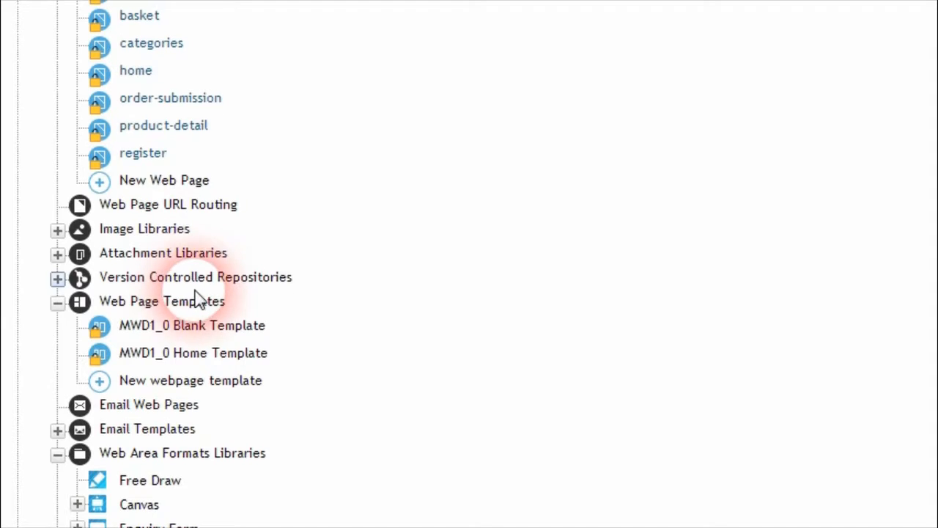
scroll(195, 298, "up", 1)
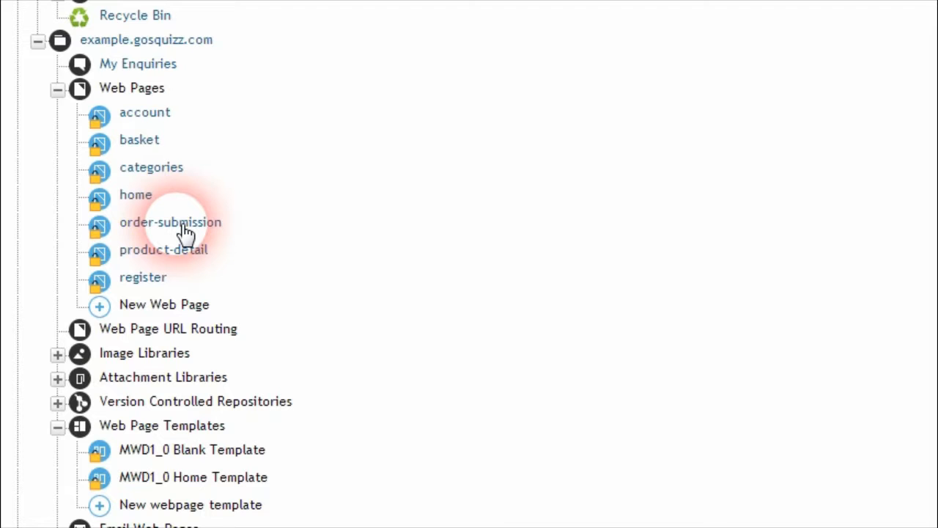
scroll(230, 267, "up", 2)
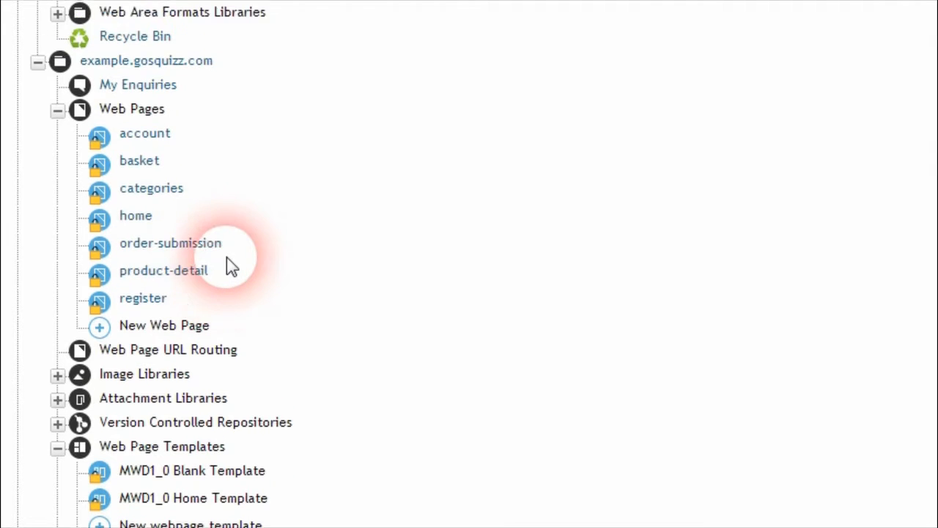
scroll(234, 266, "down", 2)
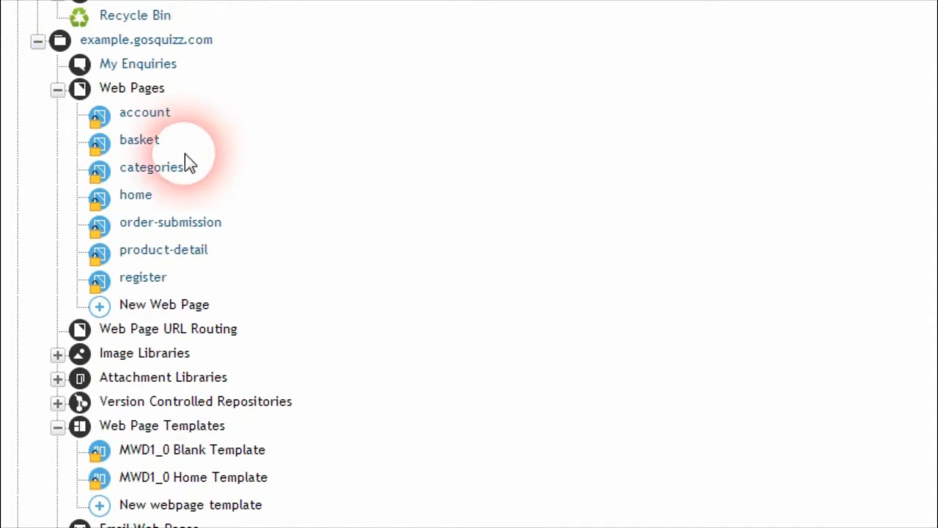
scroll(220, 237, "down", 2)
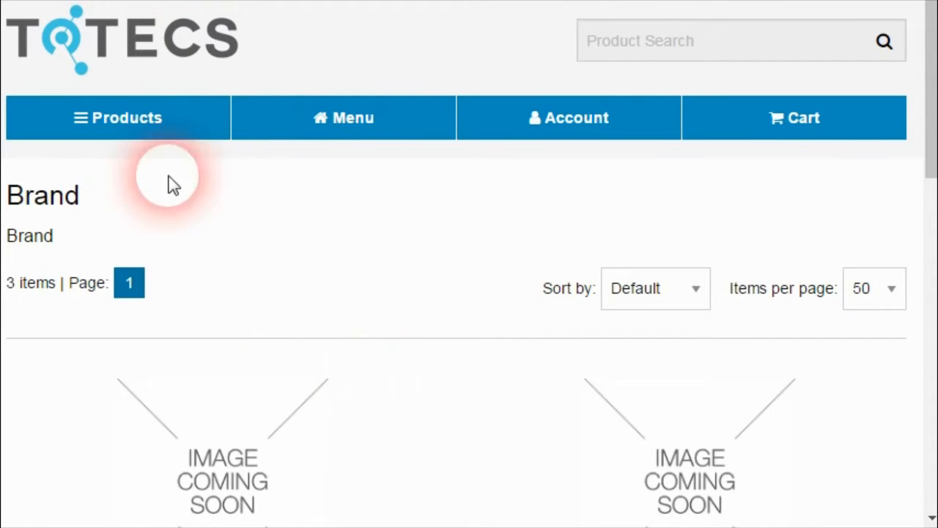
Step: On the storefront, open the Coffee, Tea, Biscuits & Kitchen Sup product category and look through its product listing
left_click(140, 124)
left_click(100, 199)
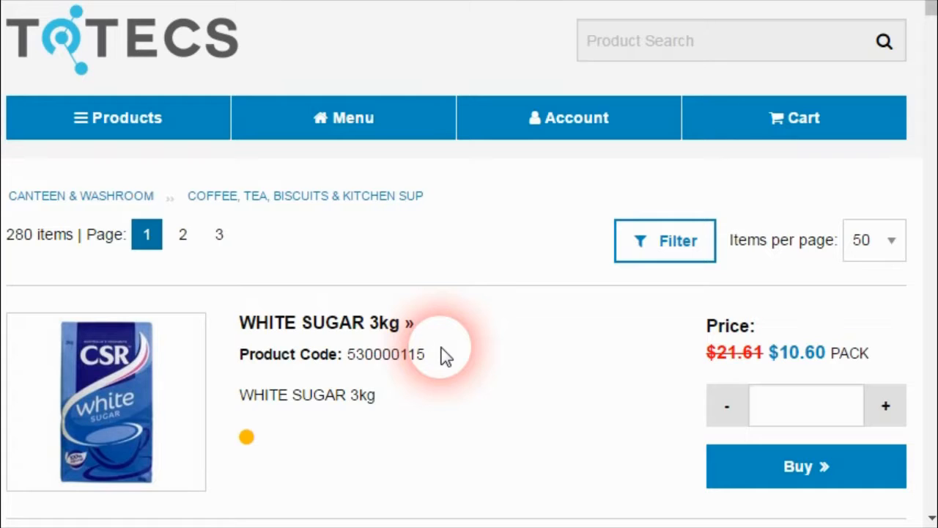
scroll(371, 370, "down", 9)
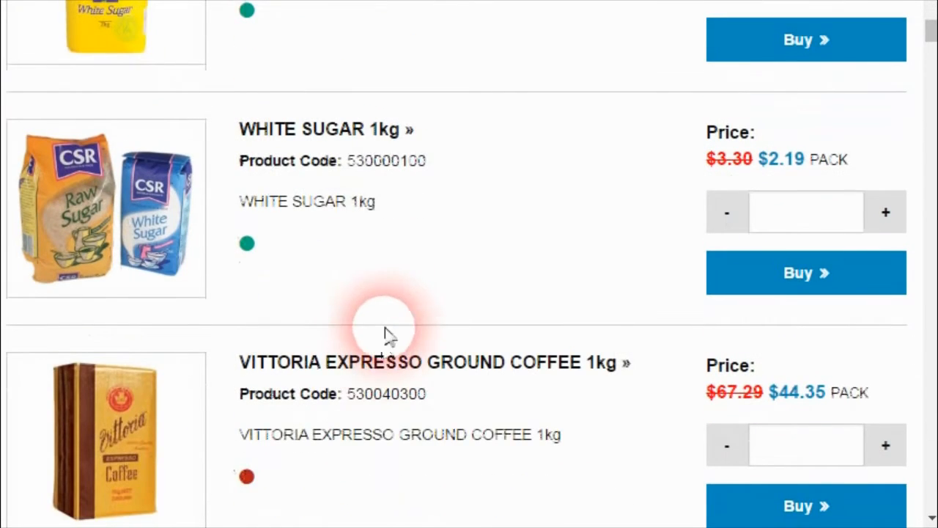
scroll(498, 438, "down", 5)
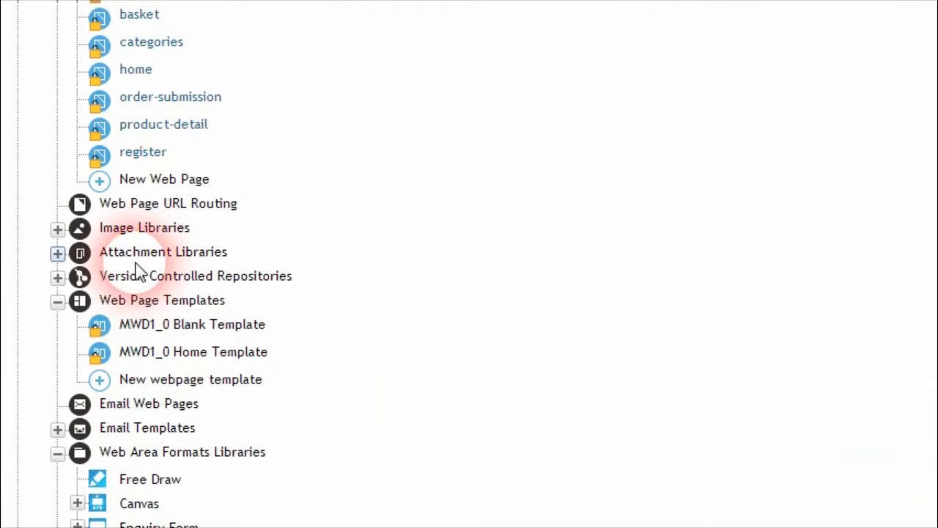
Step: Return to the websites tree and open the home web page in the Web Page Editor
scroll(163, 329, "up", 5)
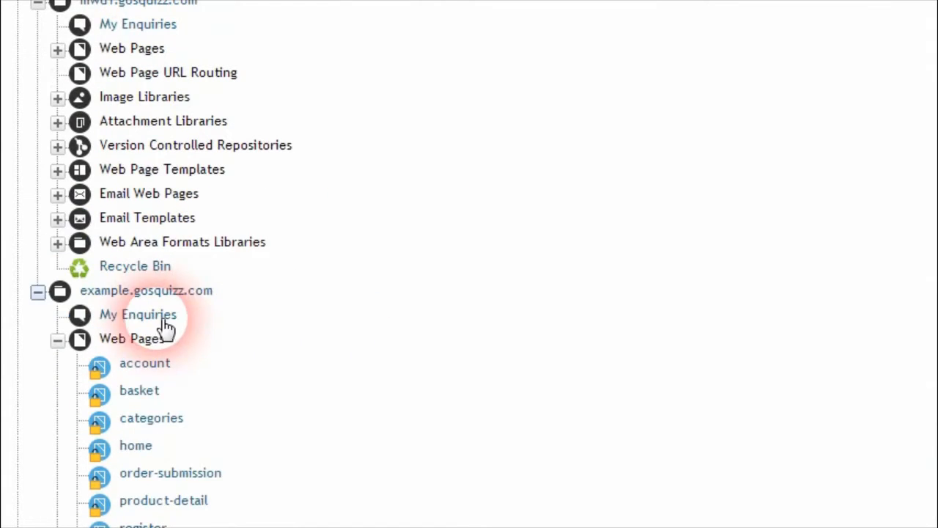
scroll(167, 432, "down", 2)
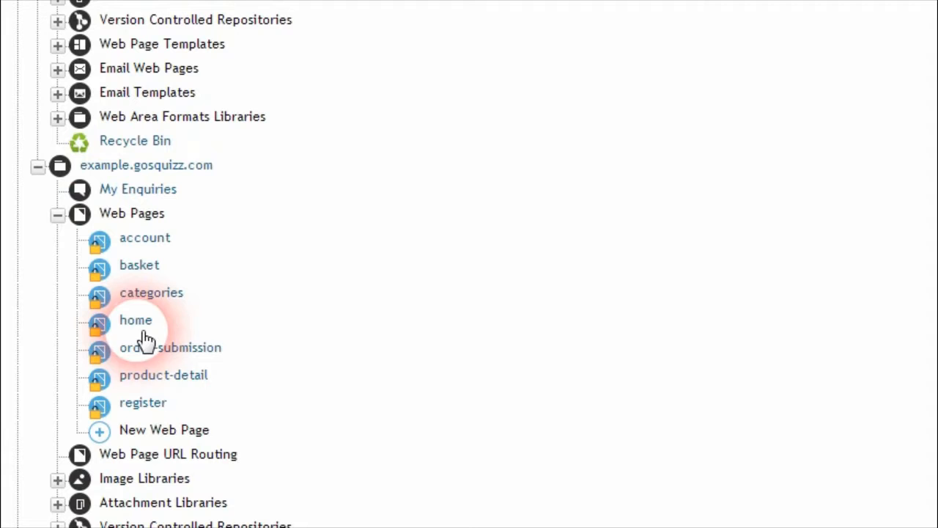
left_click(192, 351)
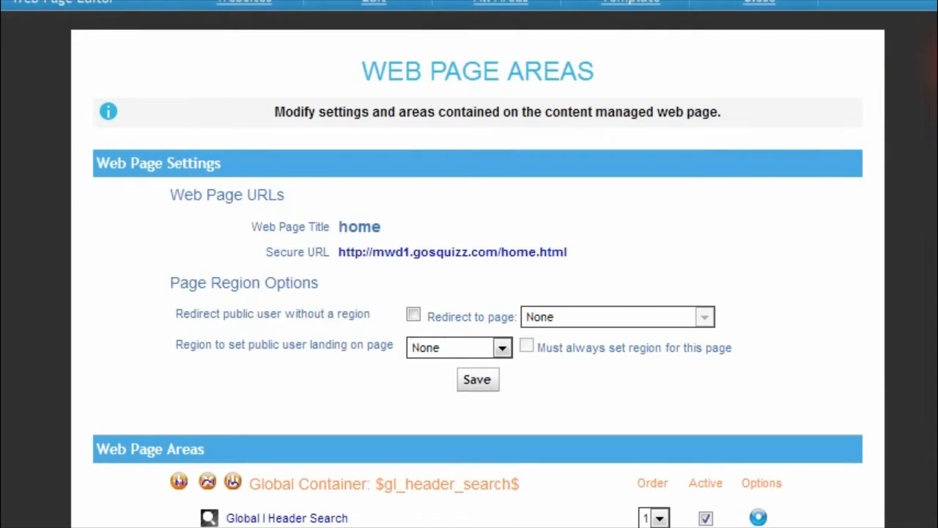
Step: Start a new webpage area on the home page and look over the available area types
left_click_drag(937, 96, 937, 260)
left_click(179, 244)
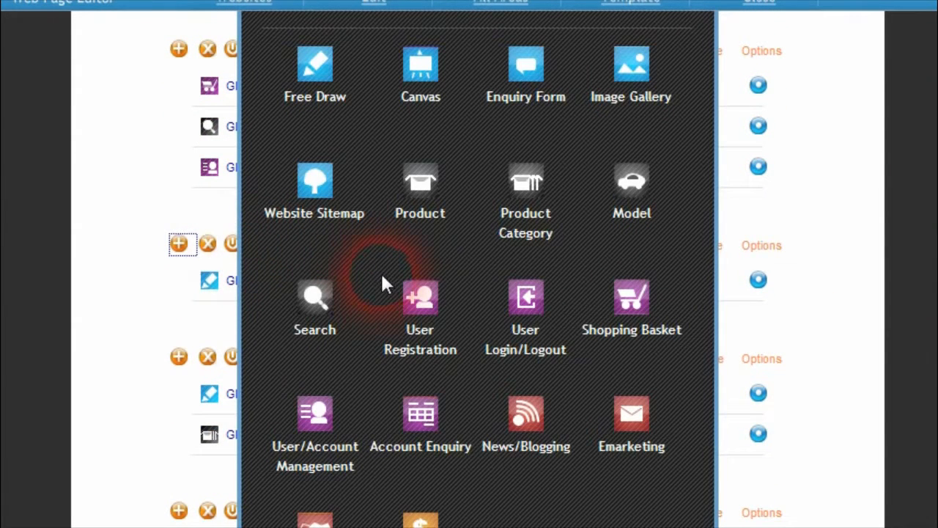
left_click_drag(937, 260, 937, 267)
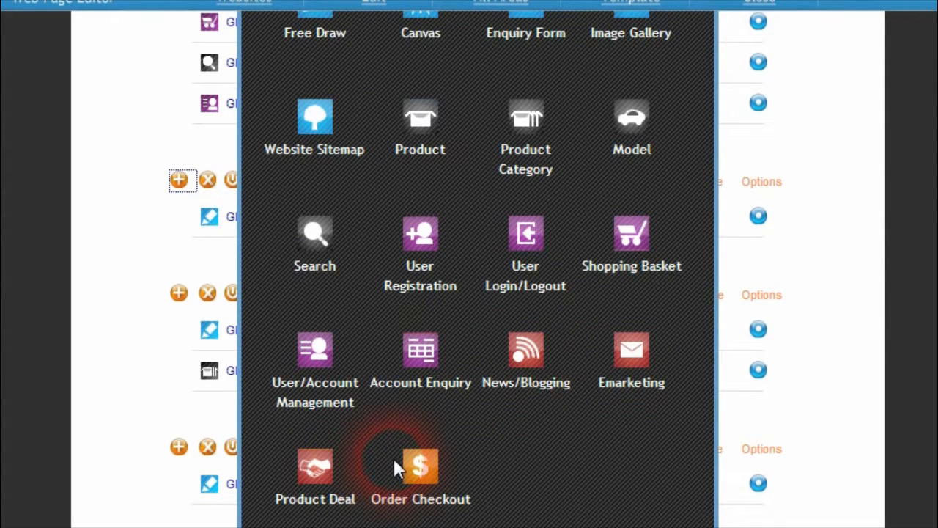
scroll(557, 344, "up", 2)
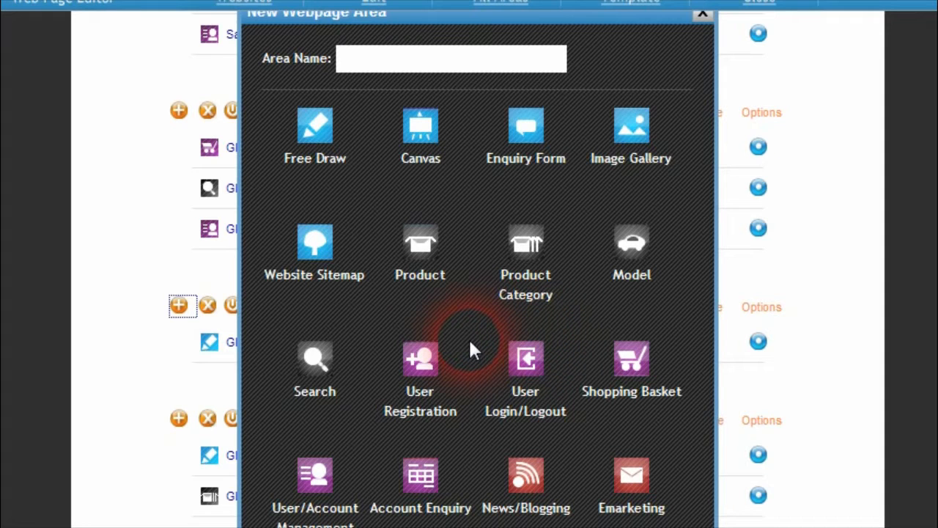
scroll(513, 224, "down", 2)
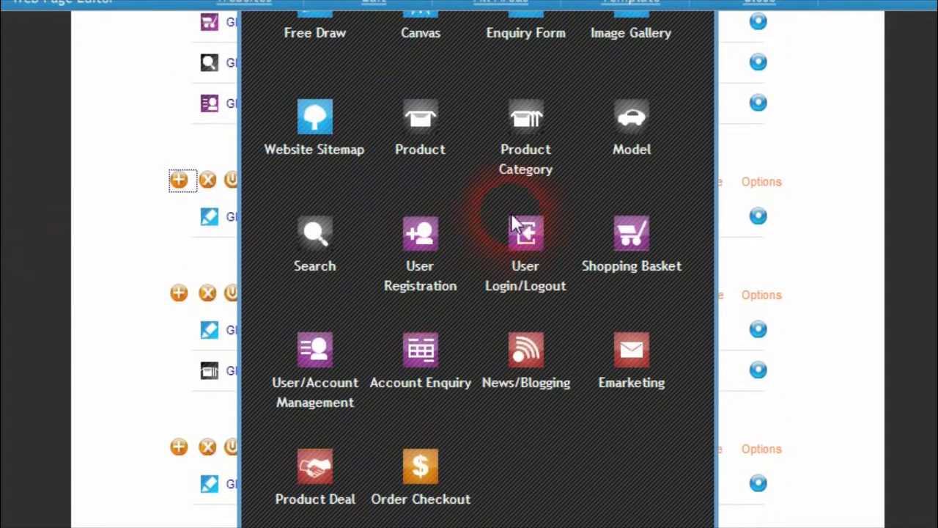
Step: Expand the Product Category area type and examine the category areas it offers
left_click(534, 130)
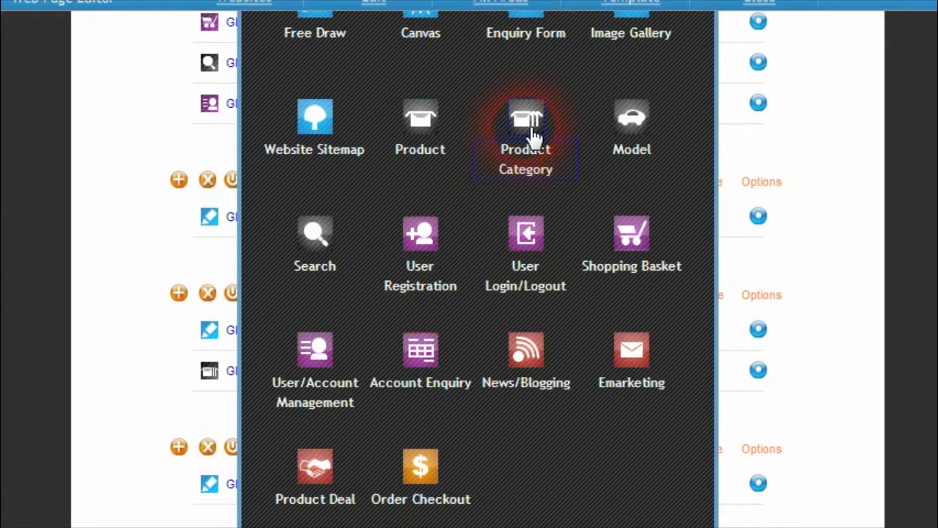
scroll(539, 365, "down", 2)
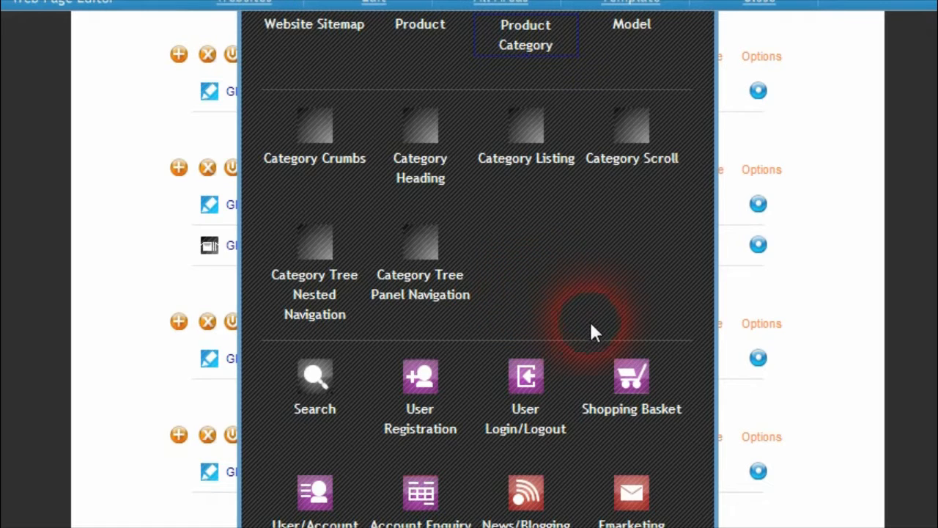
scroll(579, 337, "down", 3)
scroll(568, 337, "up", 3)
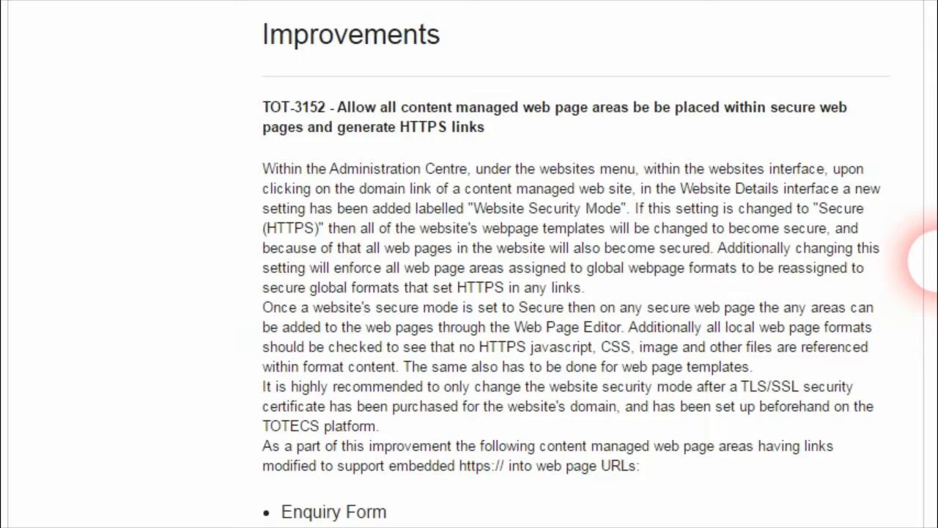
Step: Read the TOT-3152 improvement notes and review the list of web page areas whose links support HTTPS
scroll(930, 258, "down", 6)
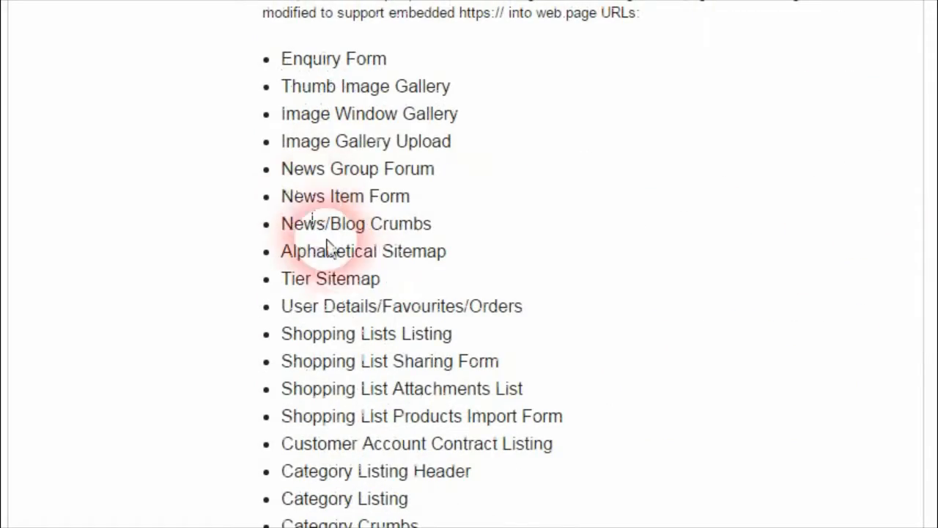
scroll(326, 242, "down", 3)
scroll(362, 262, "down", 3)
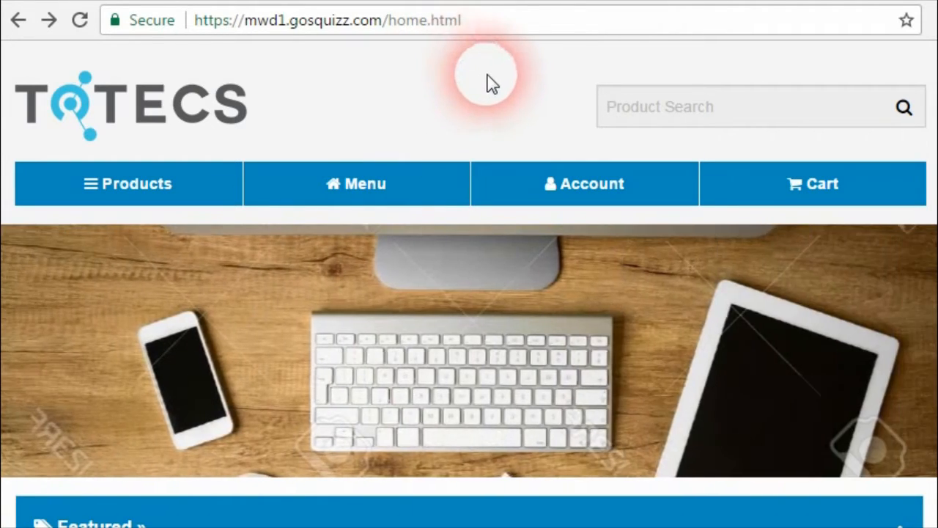
Step: Switch to the storefront's account Transactions page and look through its records, including type, date, debit, credit and balance
left_click(529, 1)
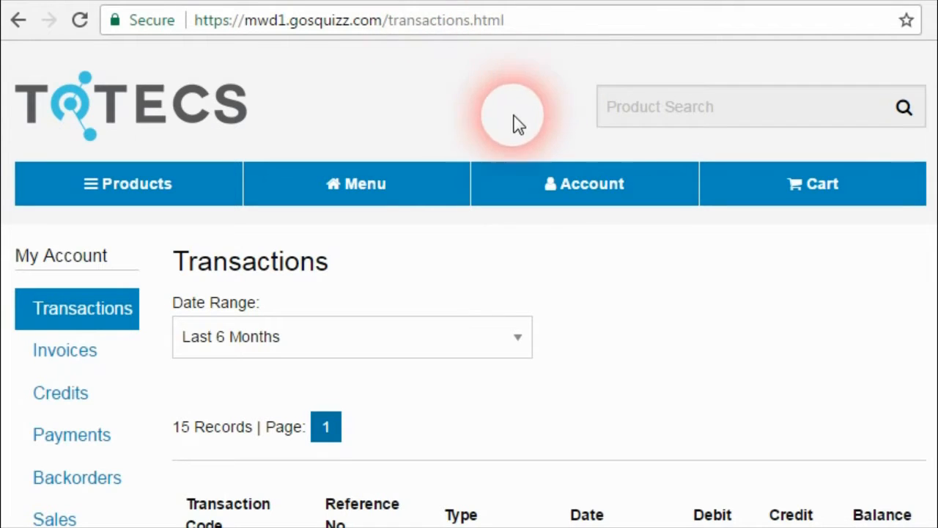
scroll(531, 211, "down", 1)
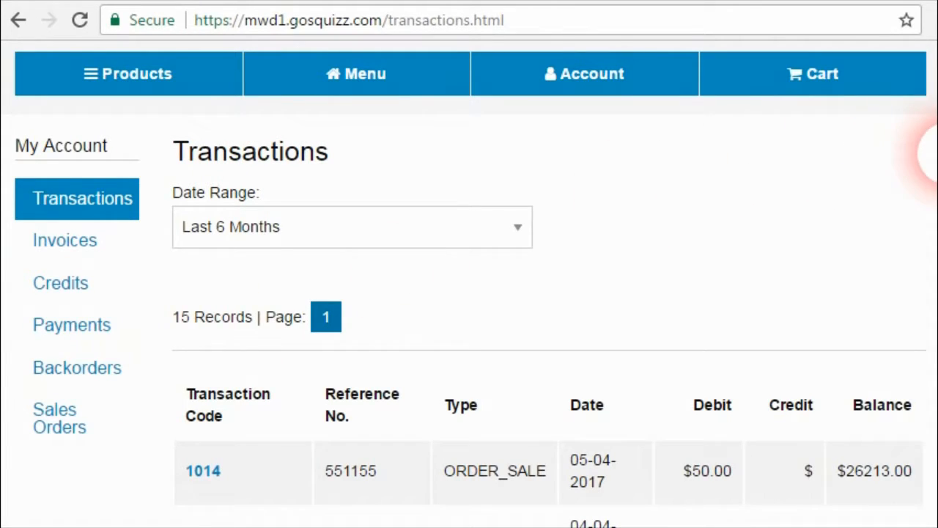
scroll(926, 158, "down", 1)
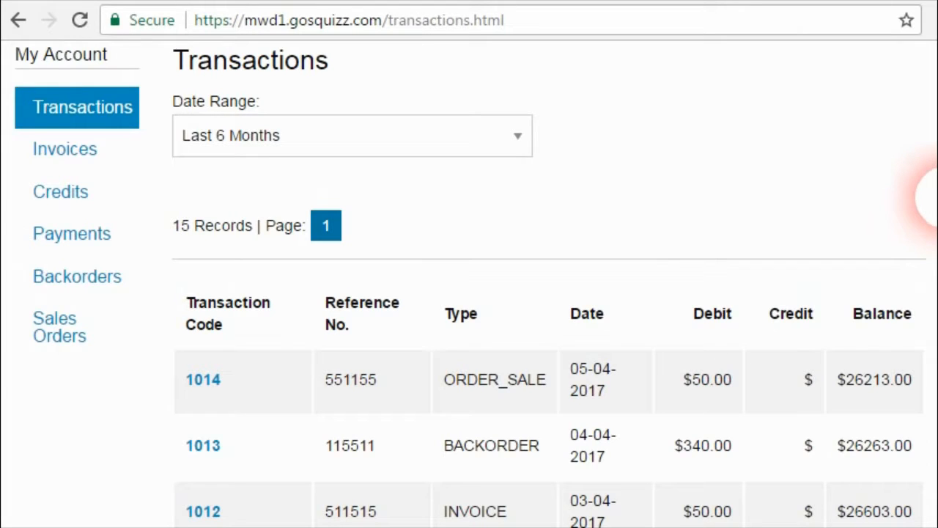
scroll(925, 179, "up", 1)
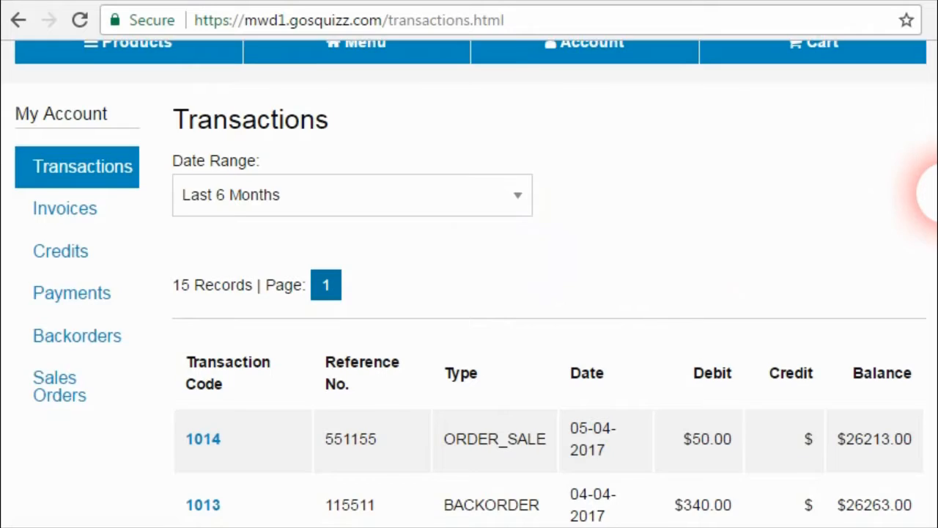
scroll(934, 192, "down", 3)
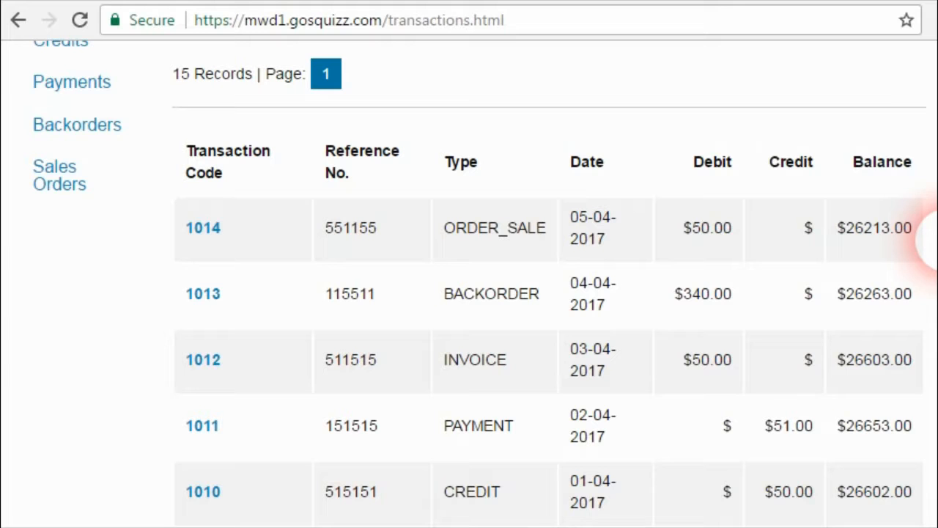
scroll(931, 229, "up", 3)
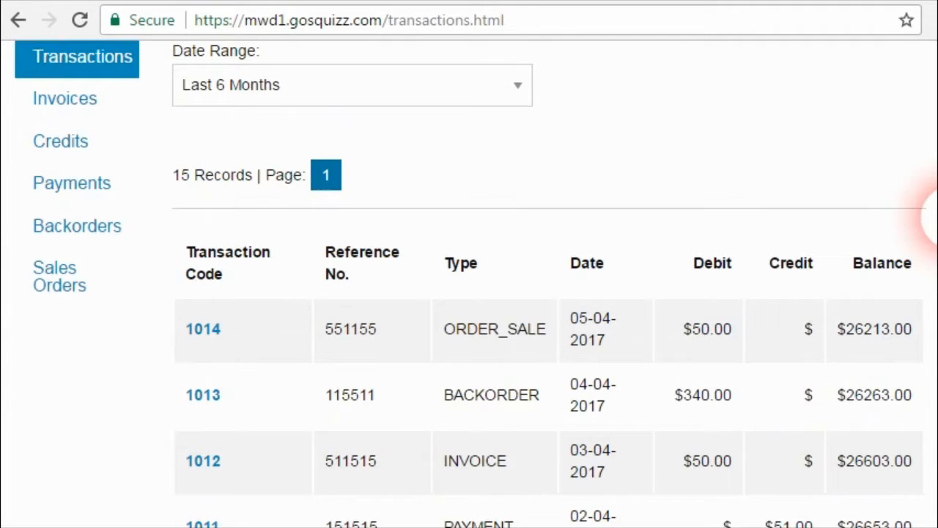
scroll(931, 220, "down", 4)
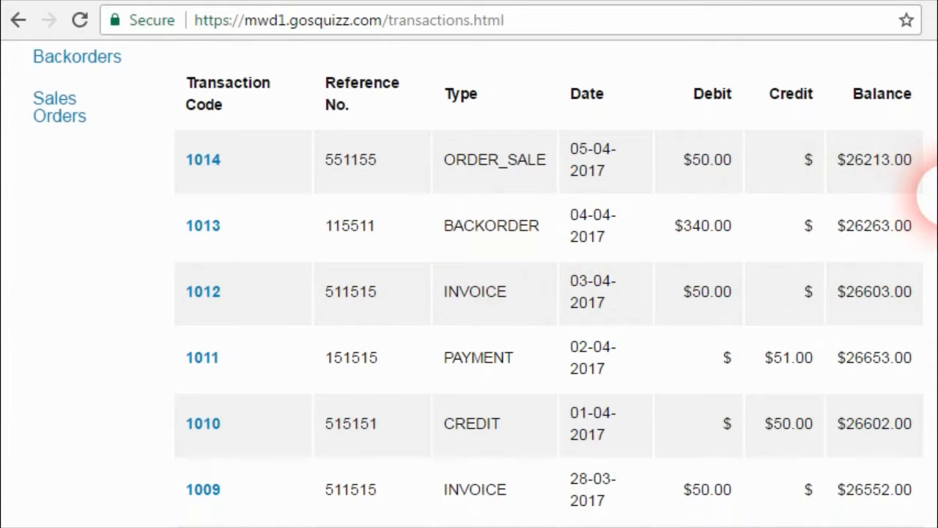
scroll(931, 199, "down", 1)
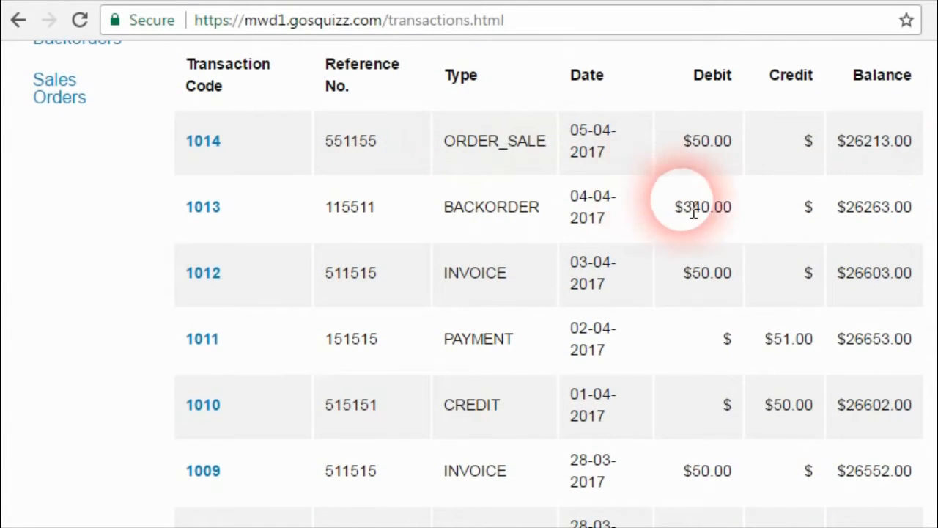
scroll(568, 304, "down", 2)
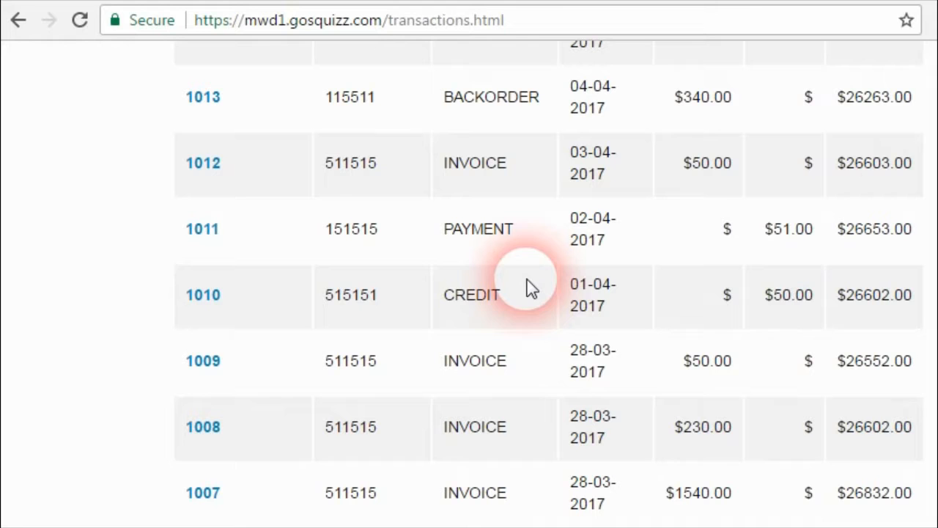
scroll(539, 330, "down", 3)
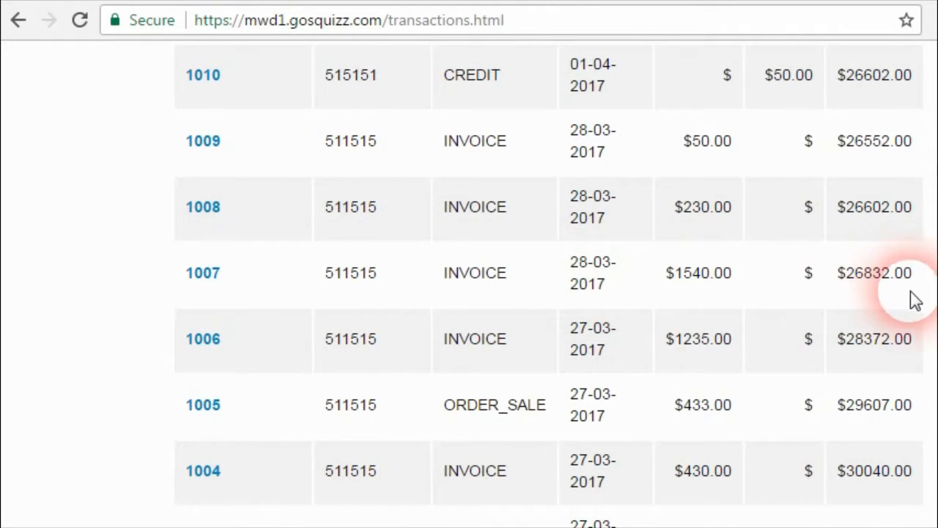
scroll(882, 359, "up", 2)
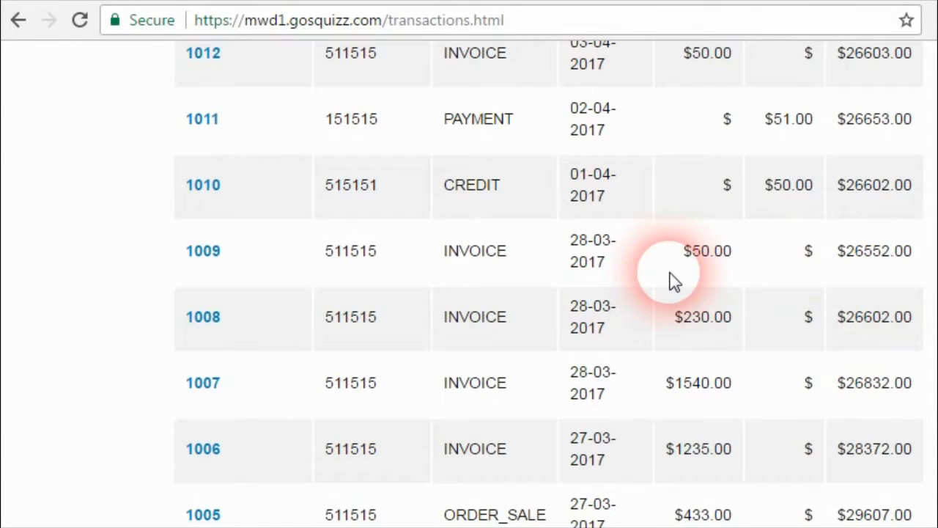
scroll(719, 340, "up", 2)
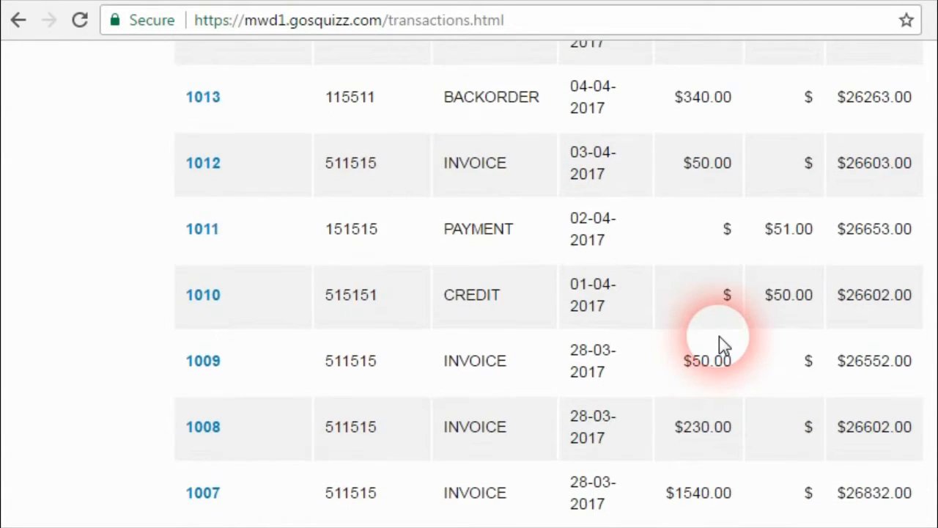
scroll(718, 345, "up", 2)
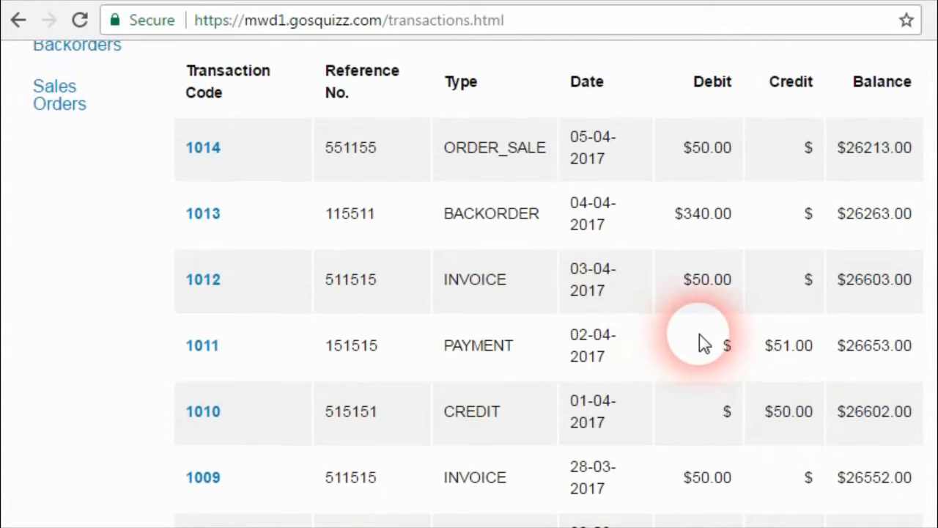
scroll(703, 343, "up", 2)
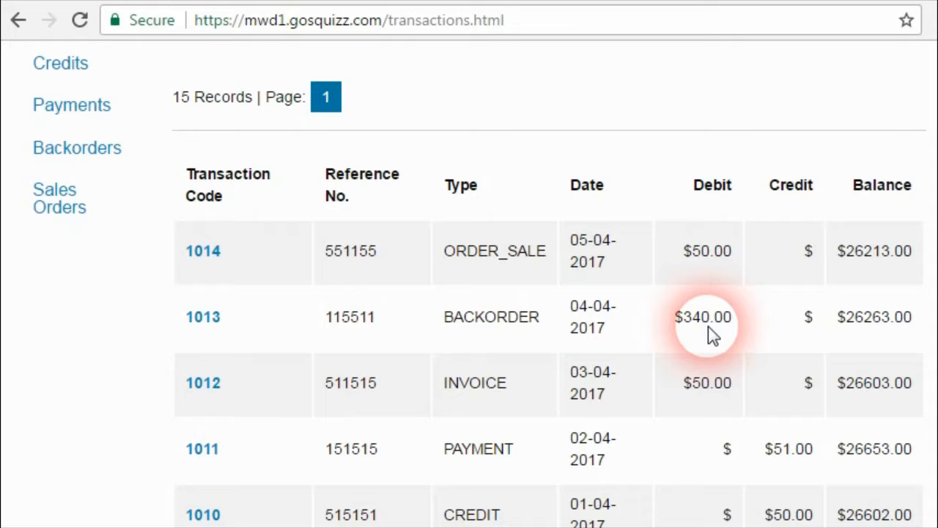
scroll(708, 326, "up", 2)
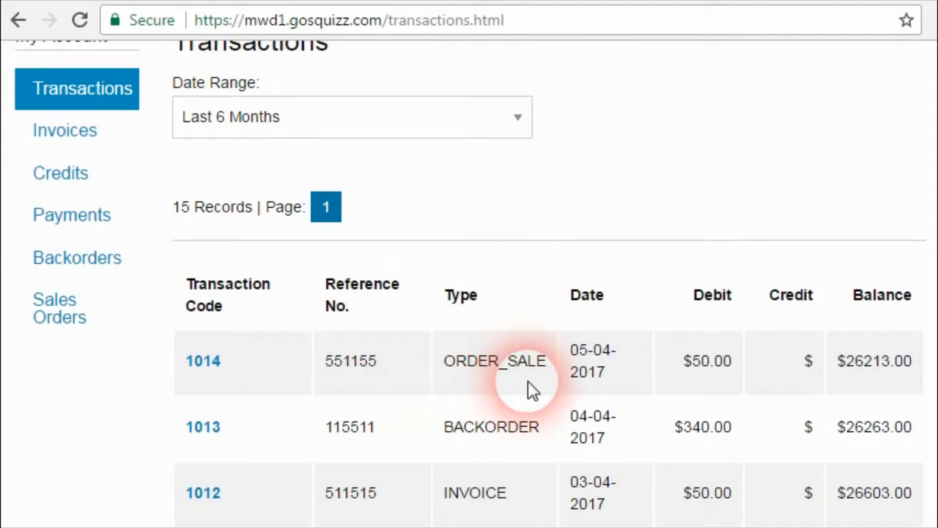
scroll(495, 383, "up", 2)
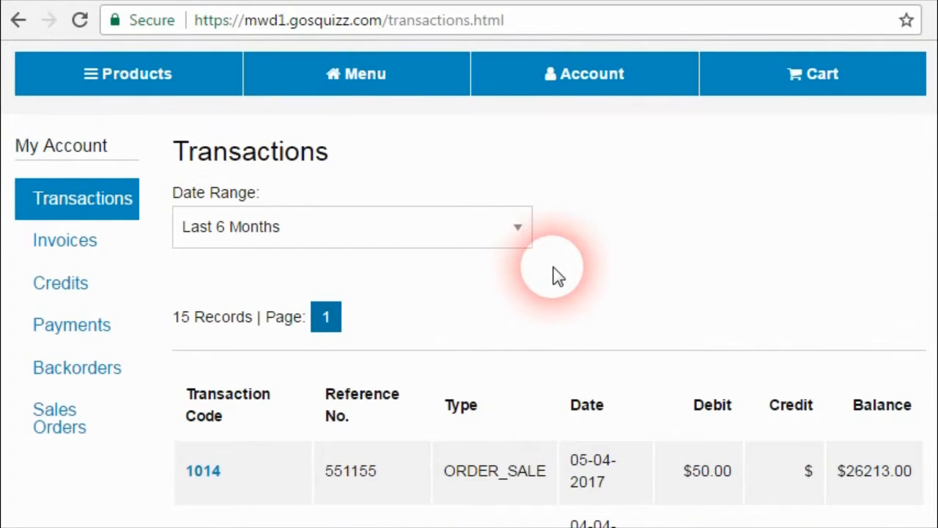
Step: Review the Date Range options for the transactions list and choose Last 6 Months
left_click(514, 233)
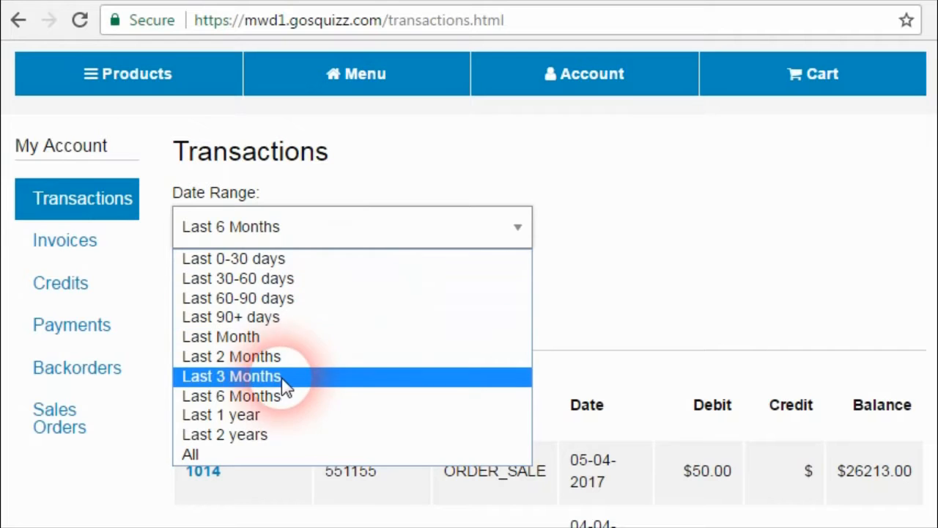
left_click(280, 398)
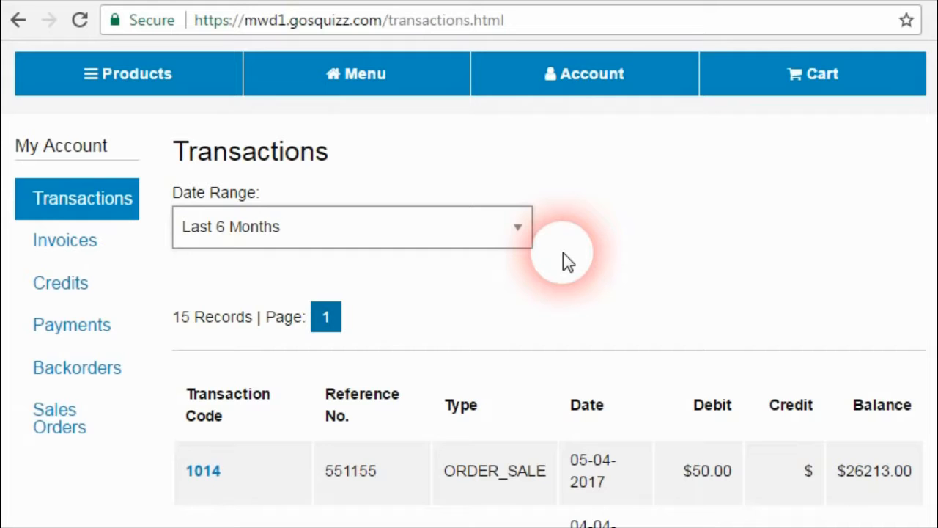
scroll(563, 252, "down", 2)
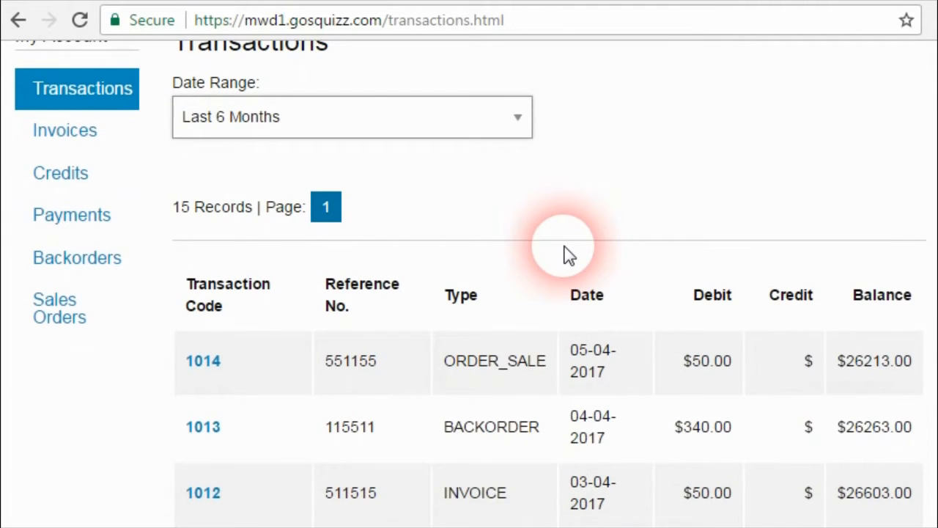
scroll(563, 252, "up", 2)
scroll(565, 253, "down", 2)
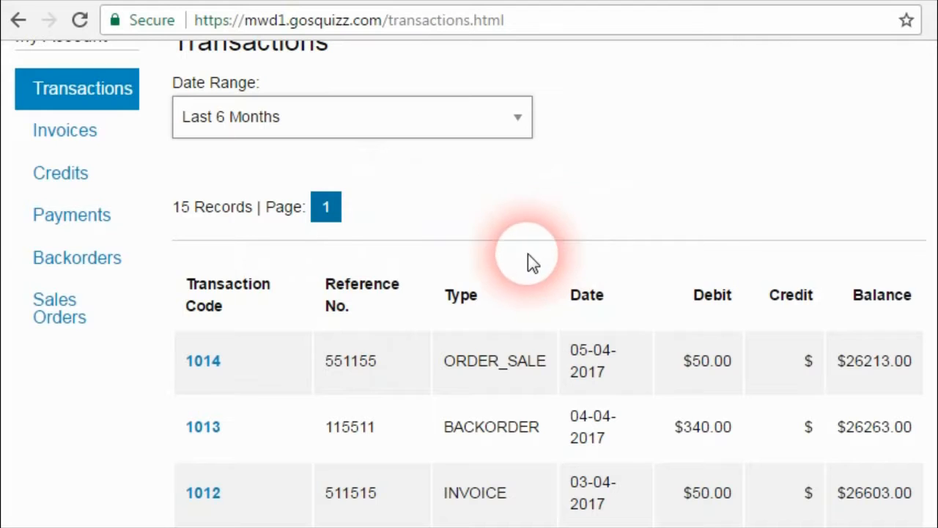
Step: Find the BACKORDER transaction dated 04-04-2017 in the list and open its record
scroll(491, 285, "down", 2)
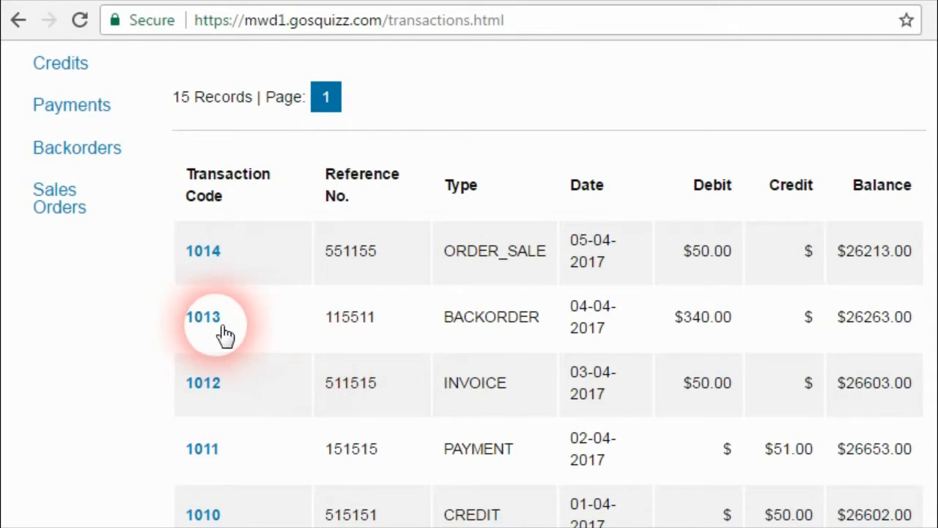
scroll(220, 323, "down", 3)
scroll(209, 286, "up", 2)
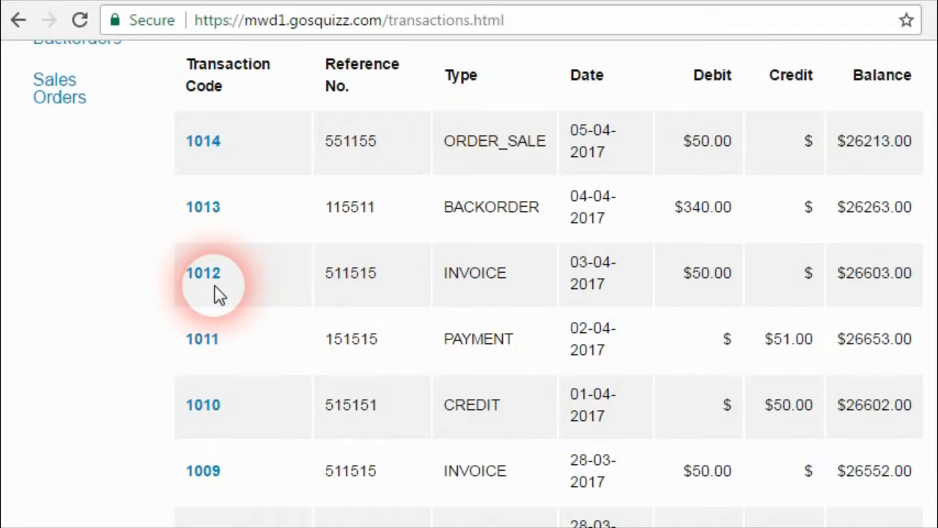
scroll(212, 330, "up", 3)
scroll(210, 396, "down", 2)
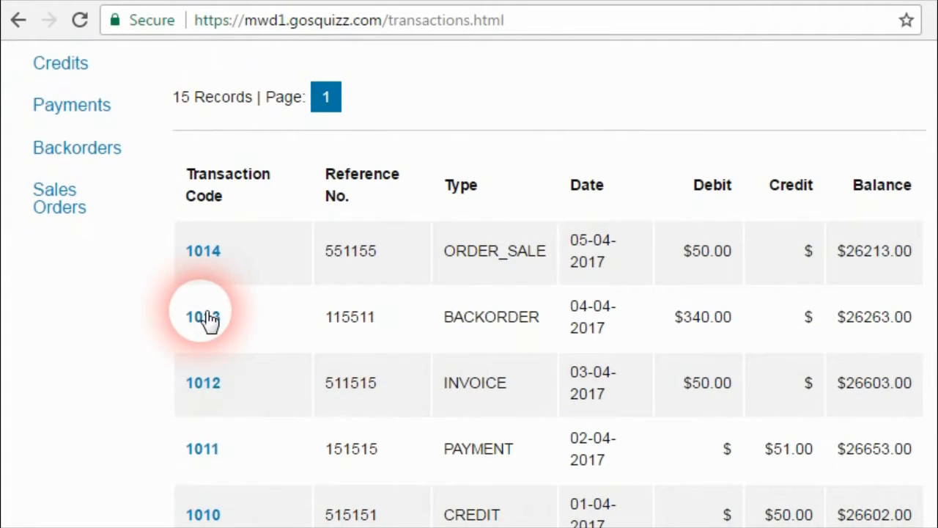
right_click(205, 319)
left_click(211, 331)
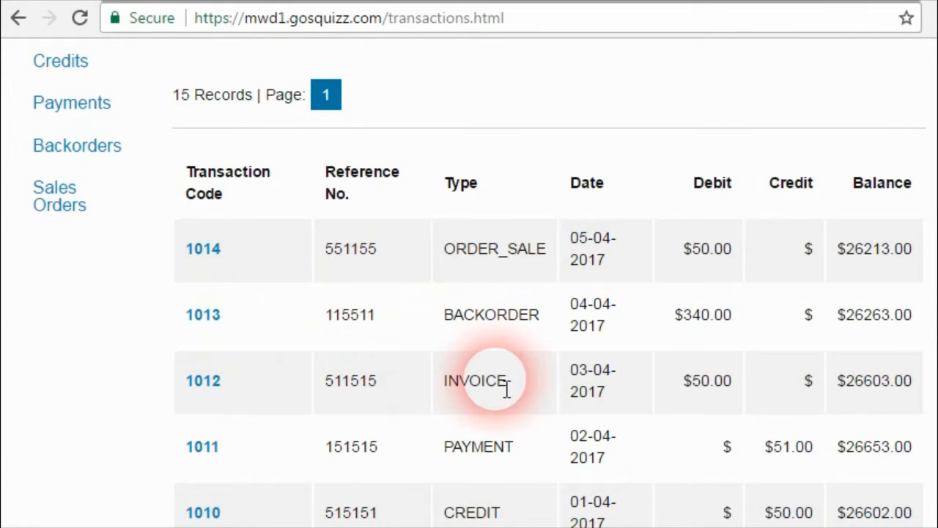
left_click(208, 315)
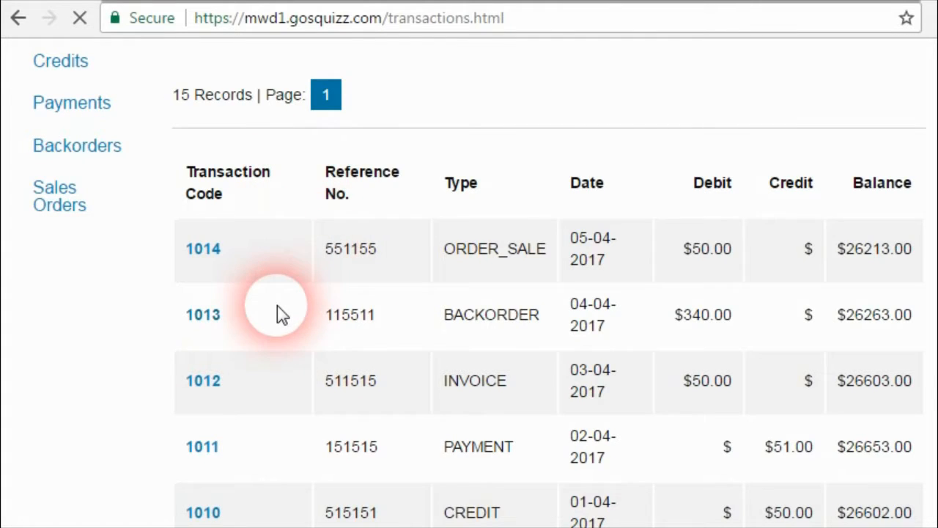
Step: Examine the back order page, including its web page name in the URL, delivery details, item lines and totals
scroll(359, 330, "down", 3)
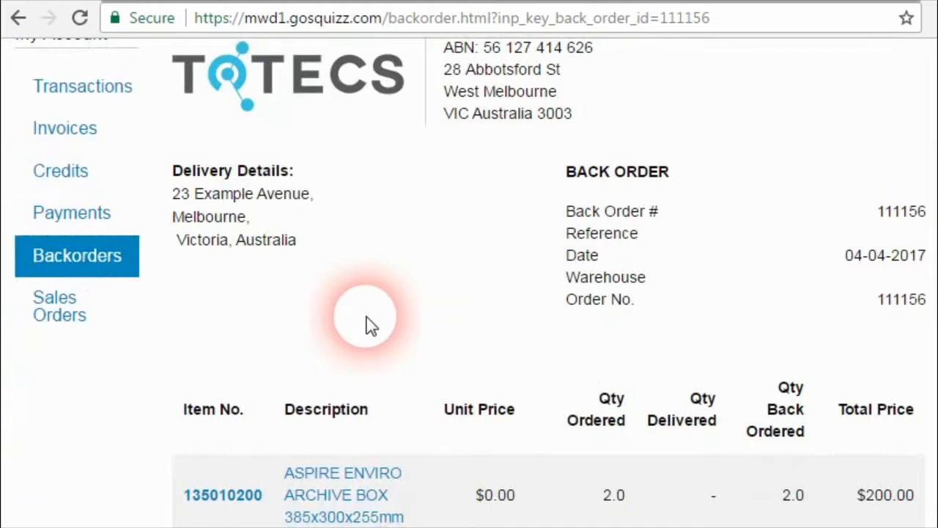
scroll(367, 325, "up", 3)
double_click(432, 19)
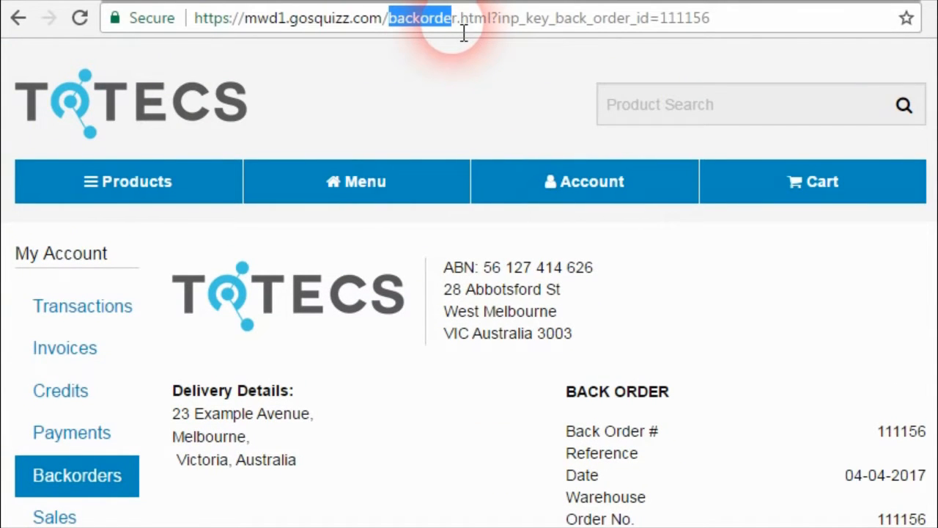
scroll(418, 229, "down", 3)
scroll(414, 231, "up", 3)
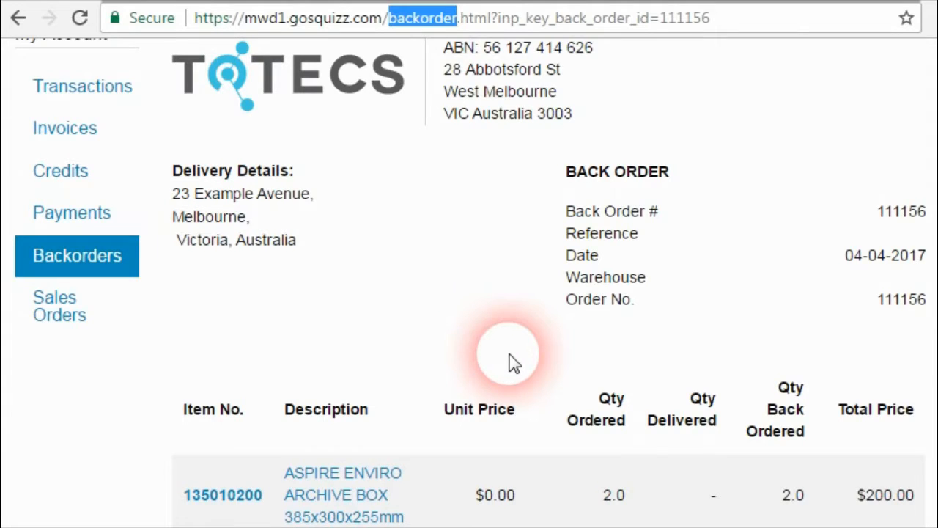
scroll(513, 362, "up", 3)
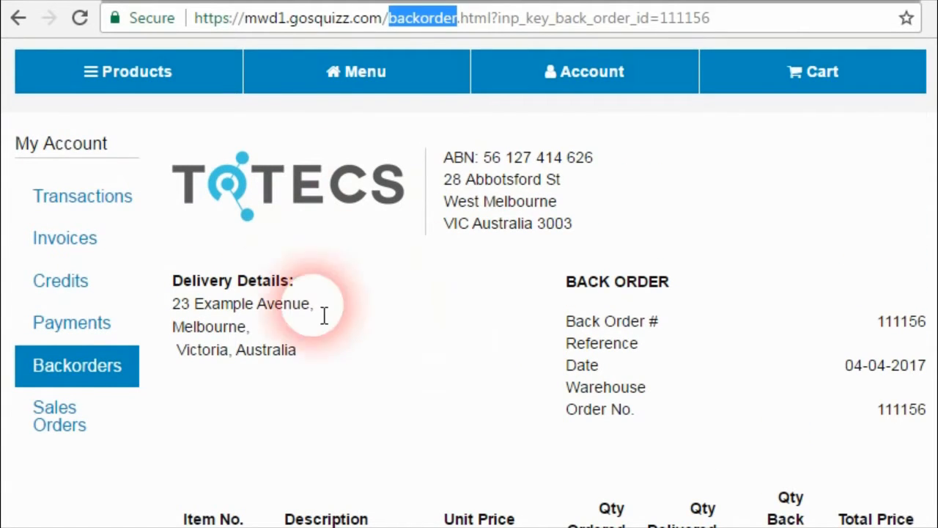
scroll(555, 379, "down", 3)
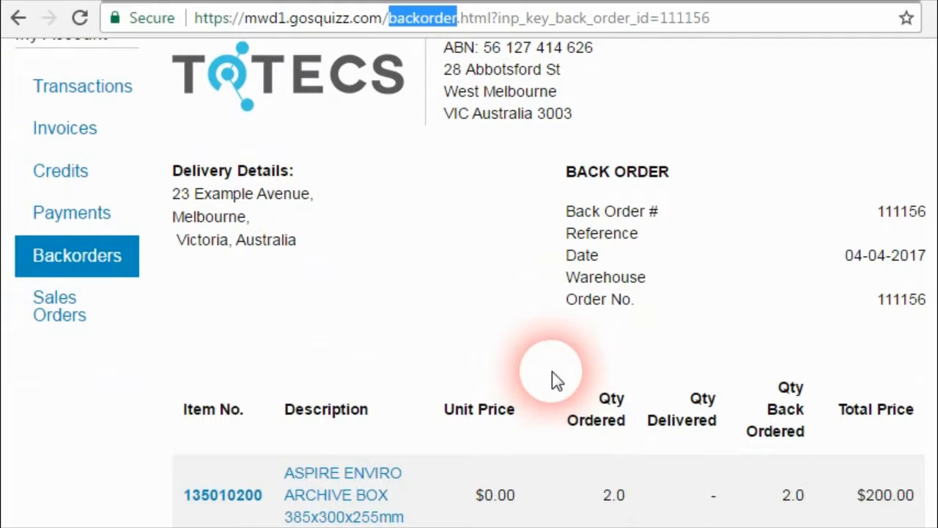
scroll(550, 370, "down", 5)
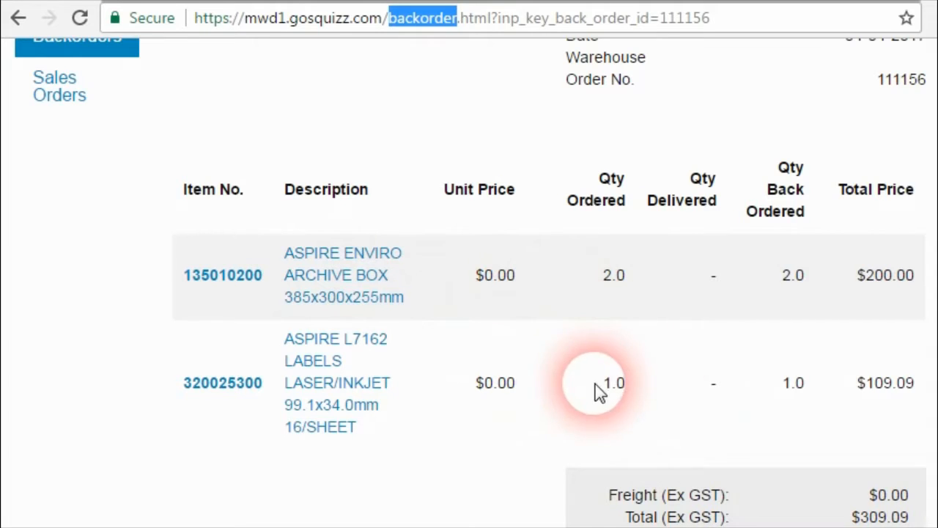
scroll(791, 340, "down", 3)
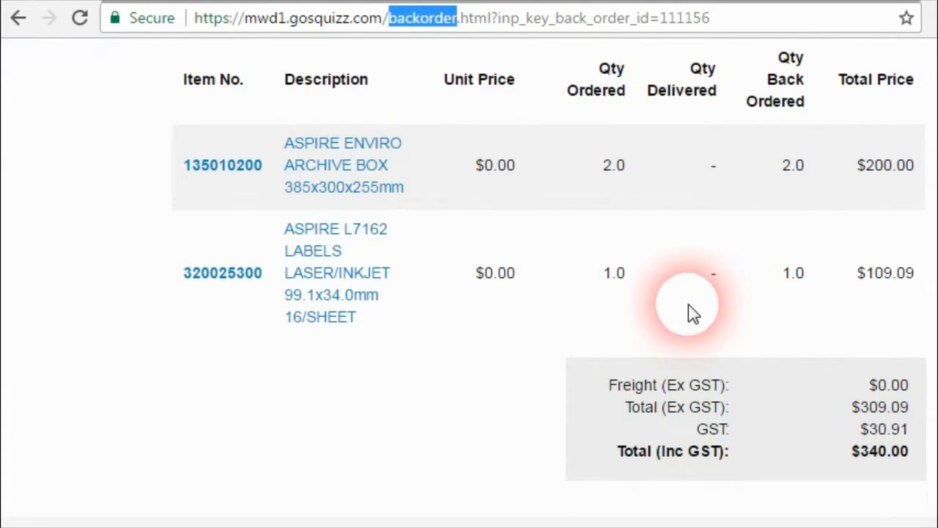
scroll(737, 348, "up", 5)
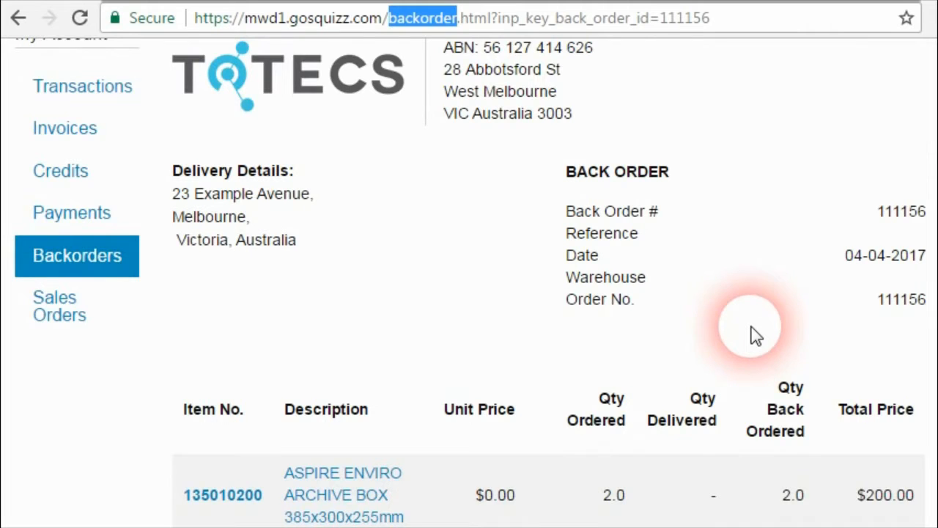
Step: Re-read the back order's item lines, the company address beside the logo, and the delivery and order details
scroll(733, 341, "down", 3)
scroll(587, 337, "down", 3)
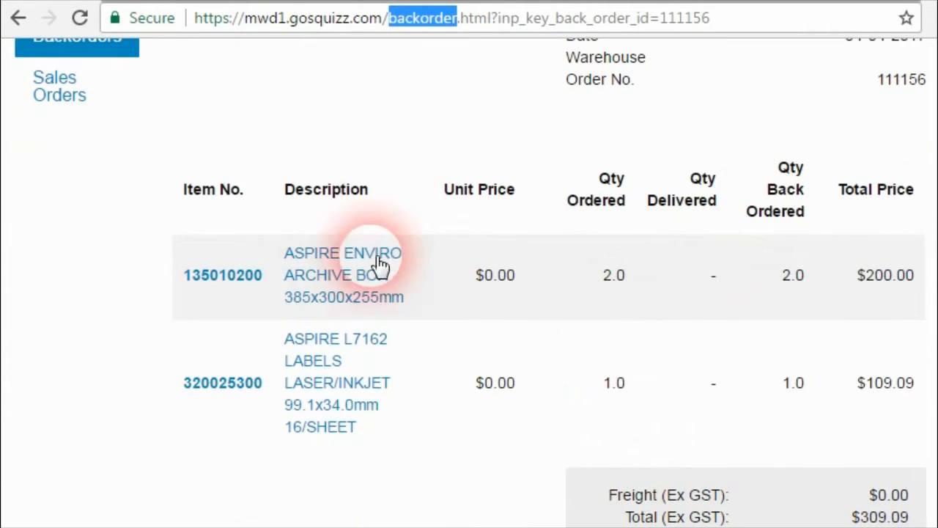
scroll(440, 283, "up", 3)
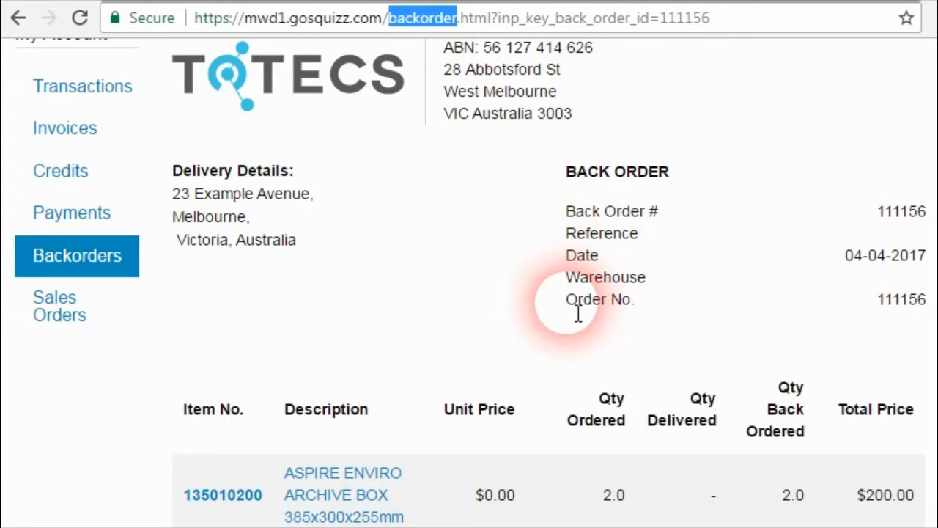
scroll(557, 310, "up", 3)
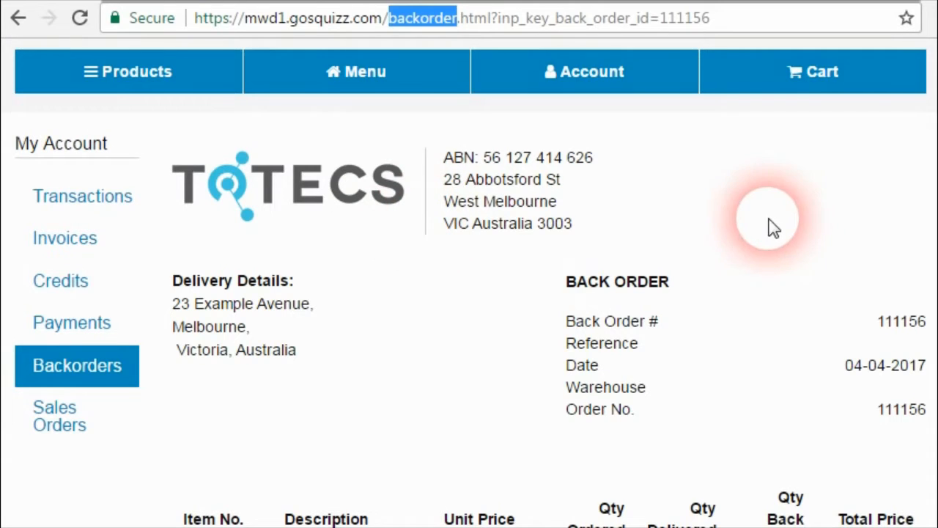
left_click_drag(476, 179, 583, 225)
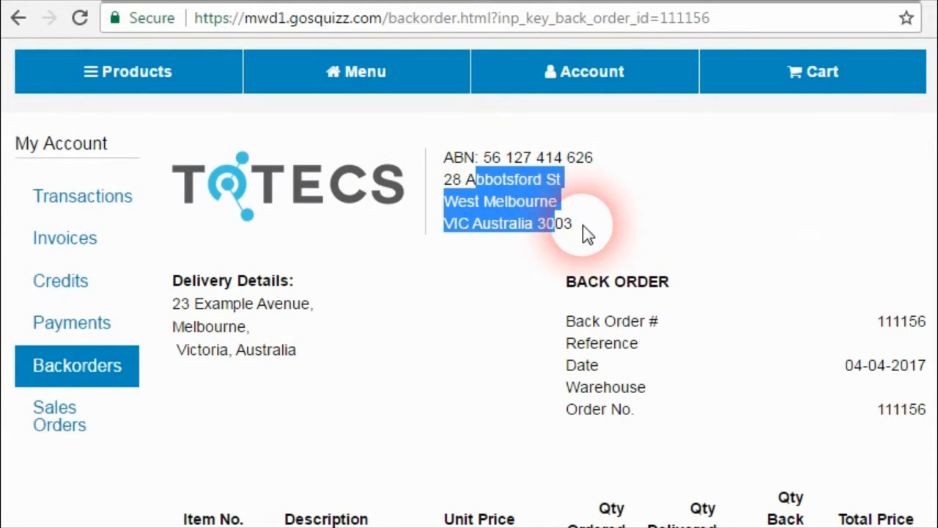
left_click(564, 247)
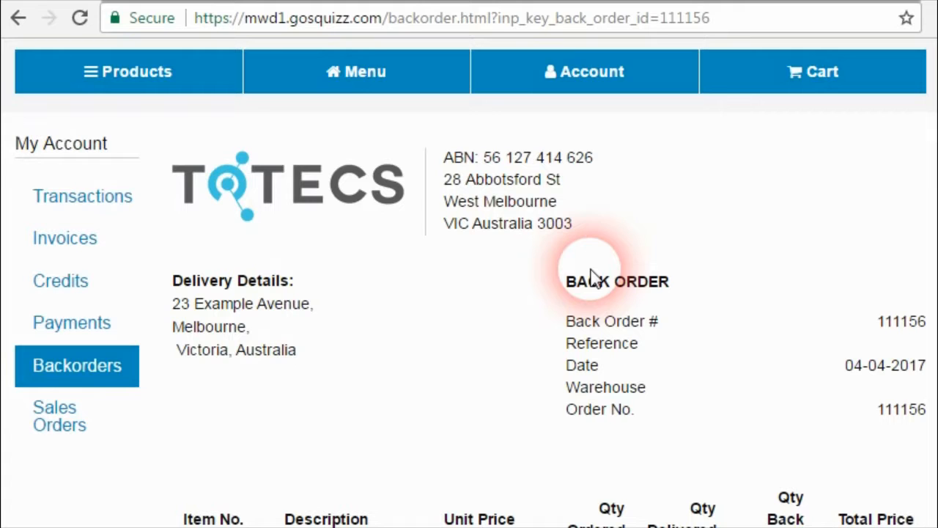
scroll(561, 314, "down", 2)
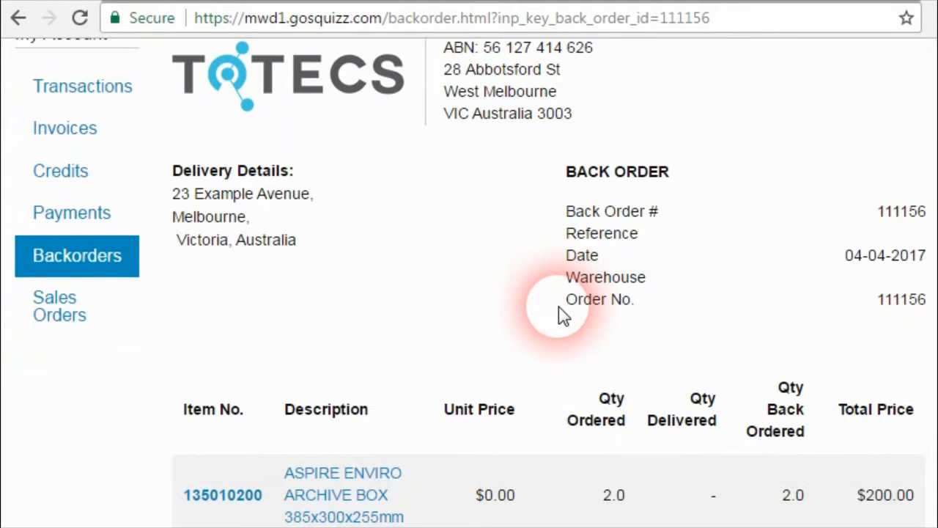
scroll(559, 311, "down", 2)
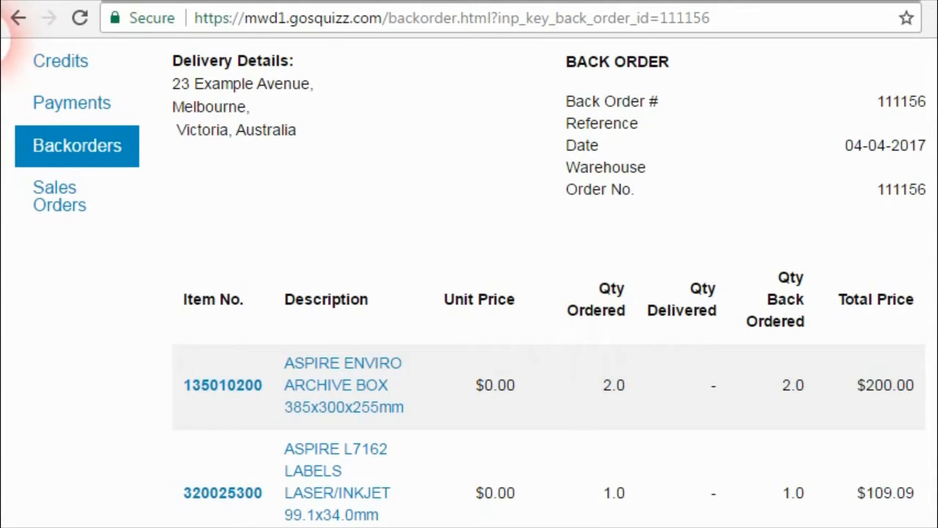
Step: Return to the transactions list, open the account's Backorders page and look through its records by code, date and amount
left_click(17, 17)
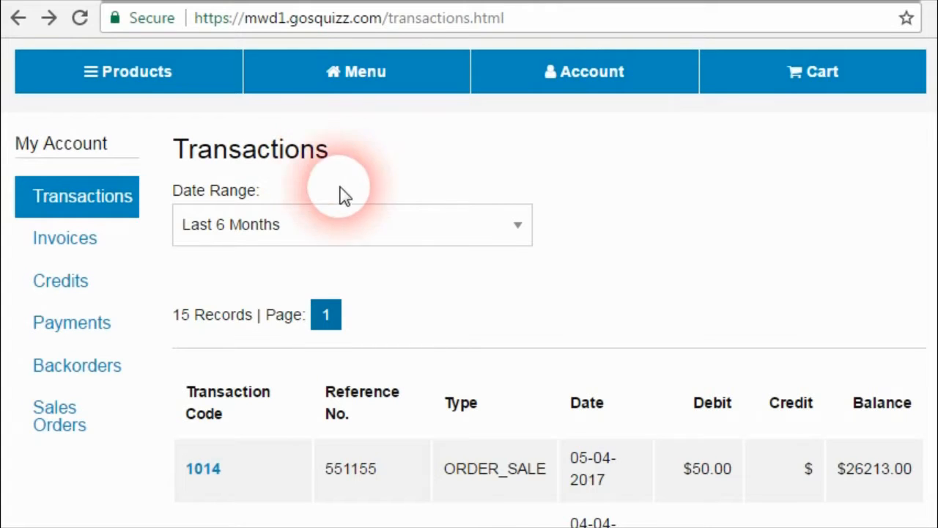
left_click(77, 366)
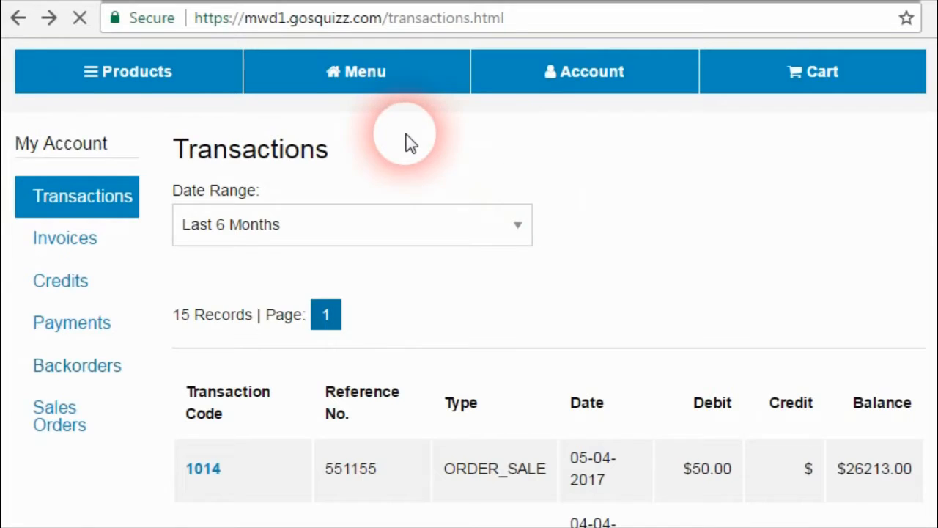
scroll(528, 201, "down", 3)
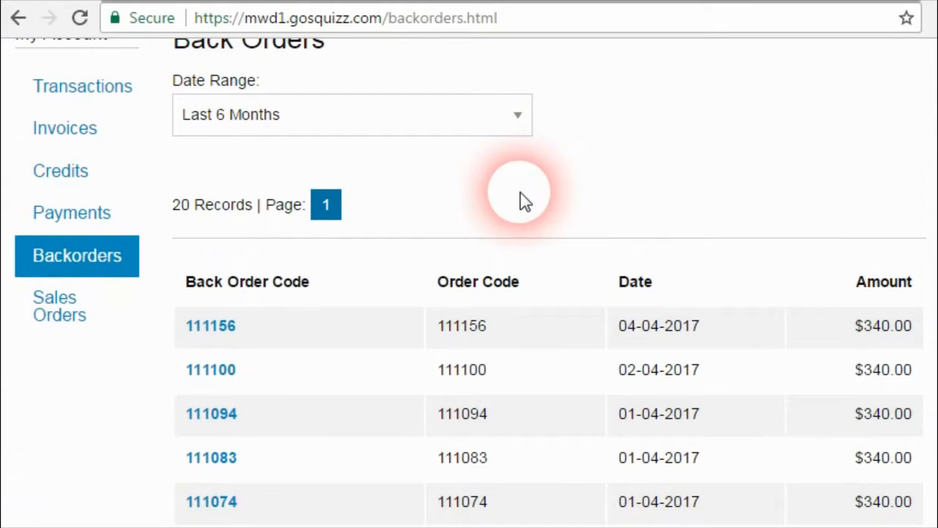
scroll(513, 220, "down", 3)
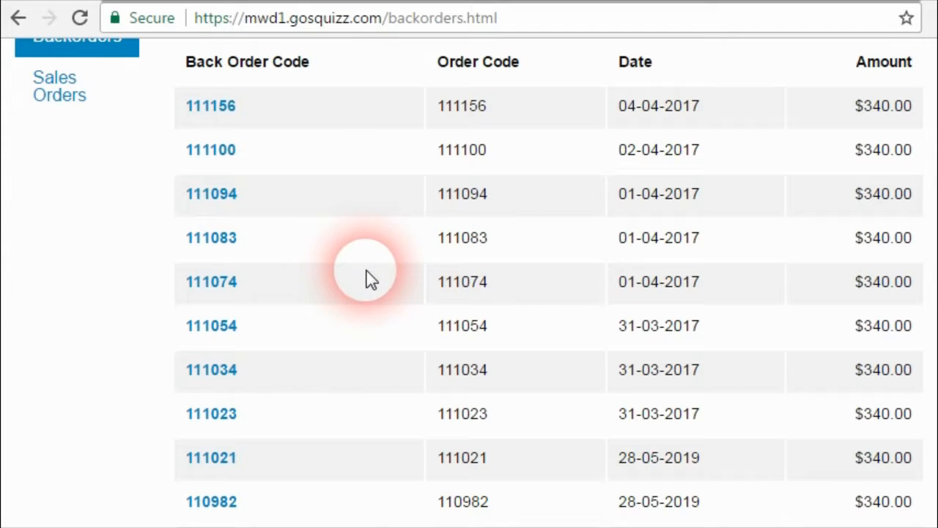
scroll(376, 291, "up", 3)
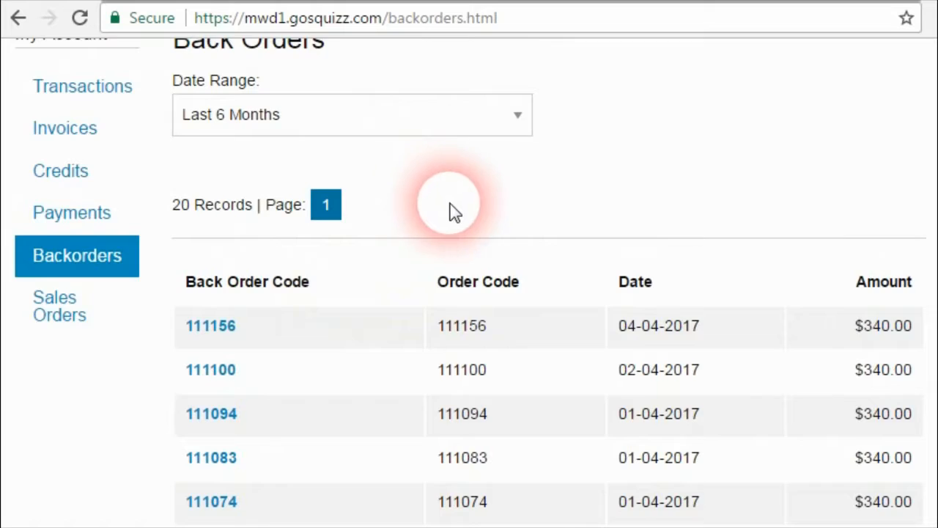
scroll(448, 211, "up", 2)
Step: Review the Date Range options for the back orders list, keeping Last 6 Months selected
left_click(521, 227)
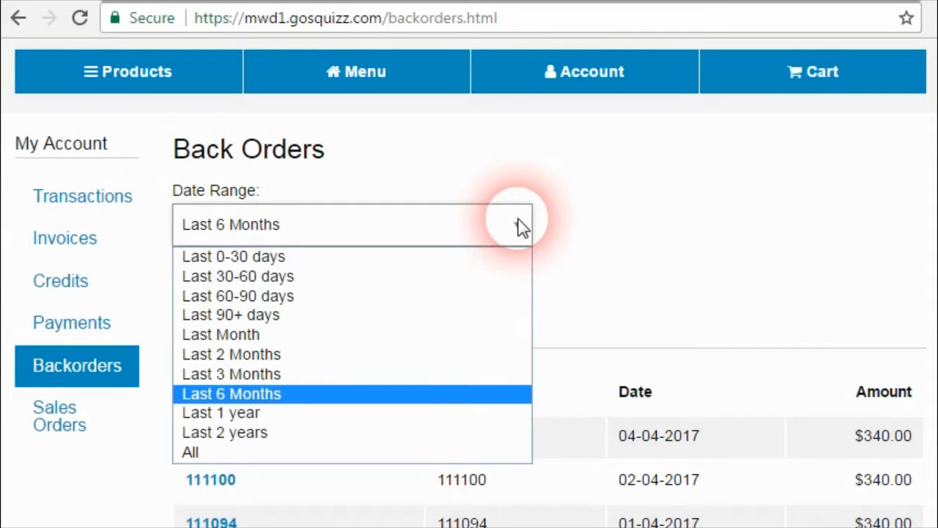
left_click(528, 226)
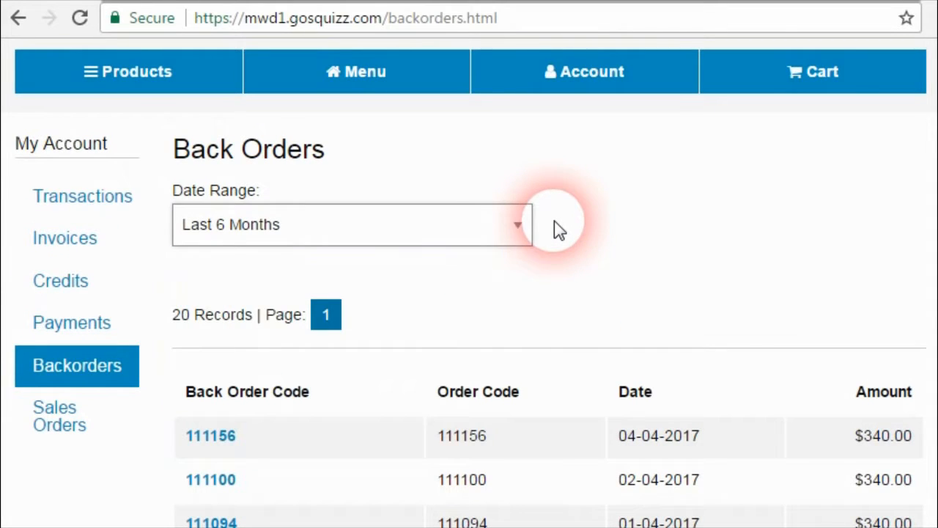
scroll(438, 277, "down", 2)
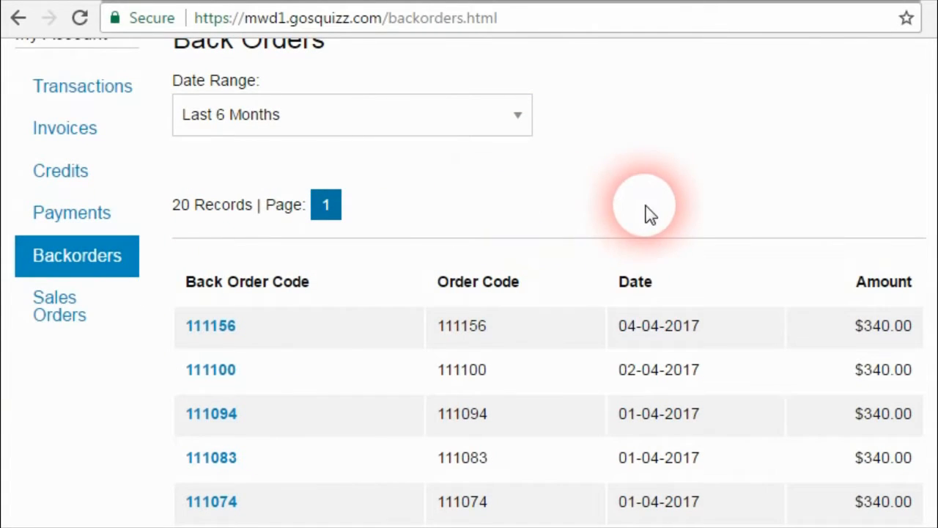
scroll(446, 235, "up", 2)
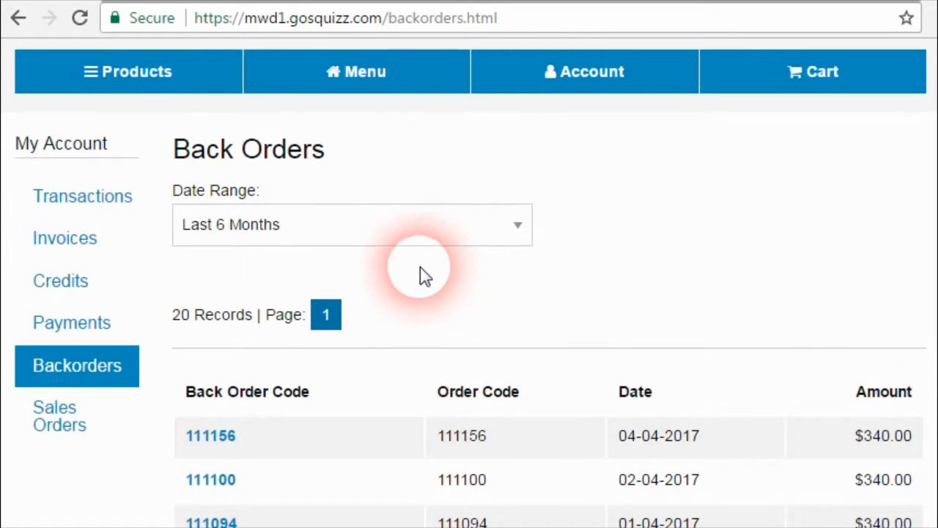
Step: Open the account's Payments page and look through the listed payments, including reference number, description, date and amount
left_click(97, 330)
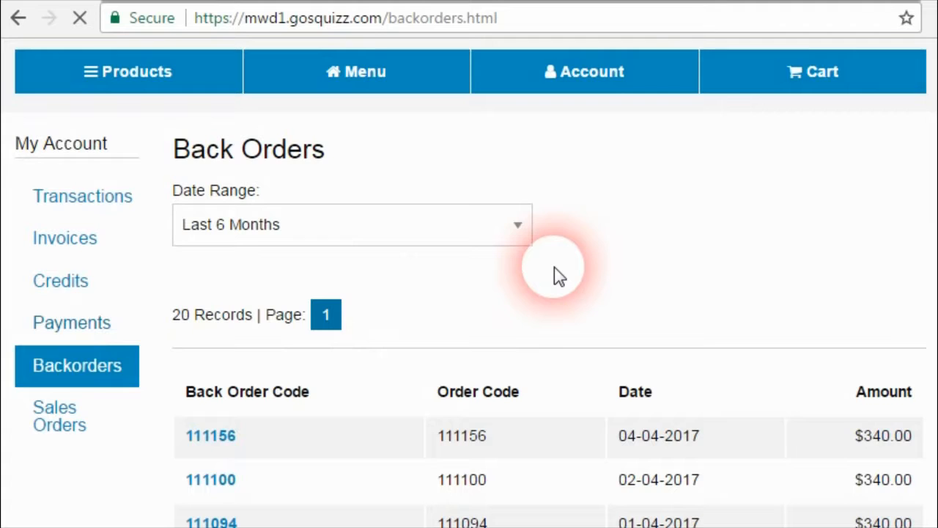
scroll(555, 294, "down", 5)
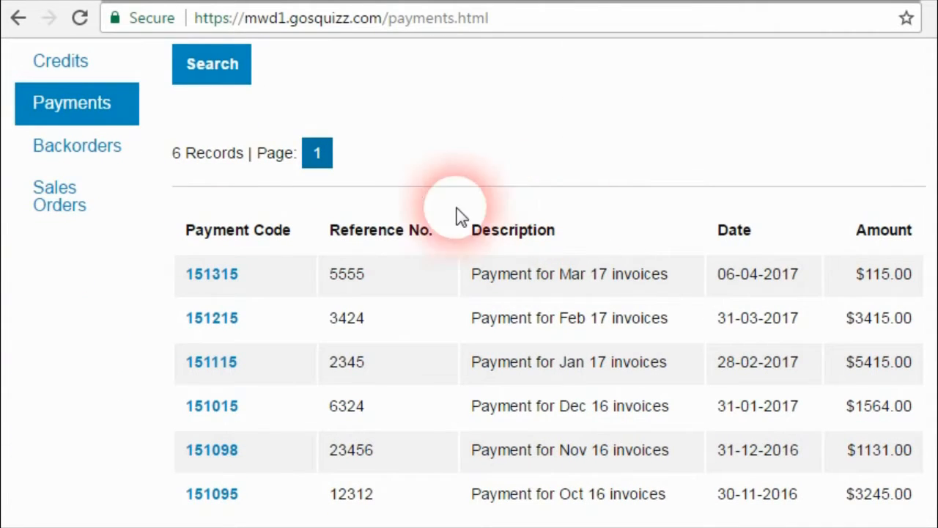
scroll(483, 285, "down", 2)
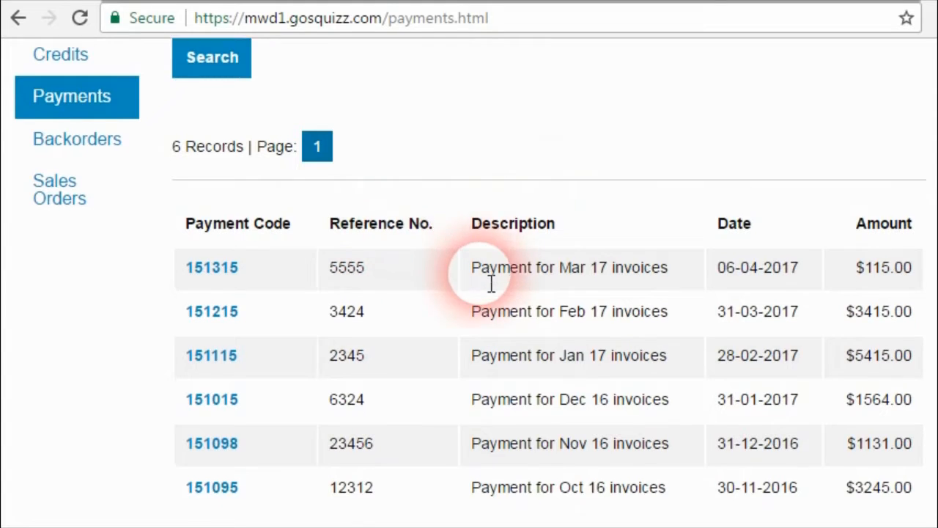
scroll(486, 283, "up", 2)
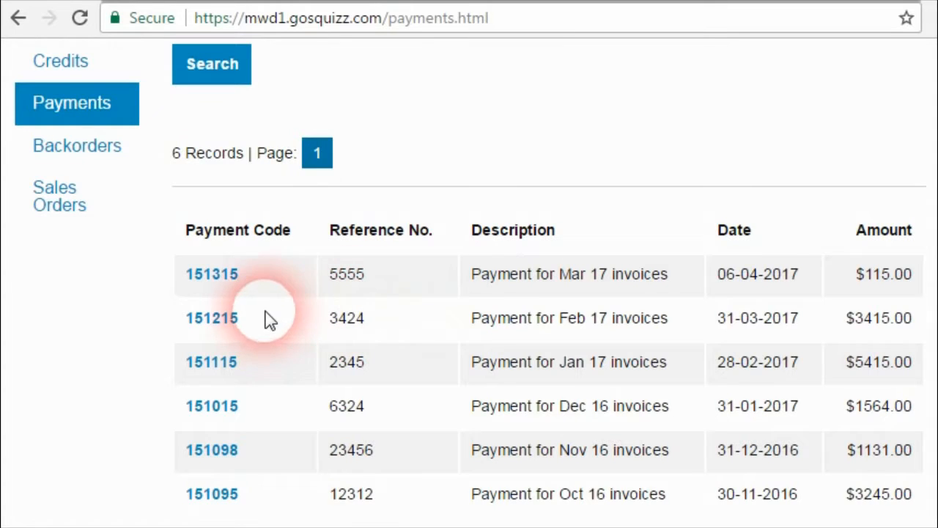
Step: Open the Mar 17 invoices payment dated 06-04-2017 and examine its payment details, invoice lines and total
left_click(233, 282)
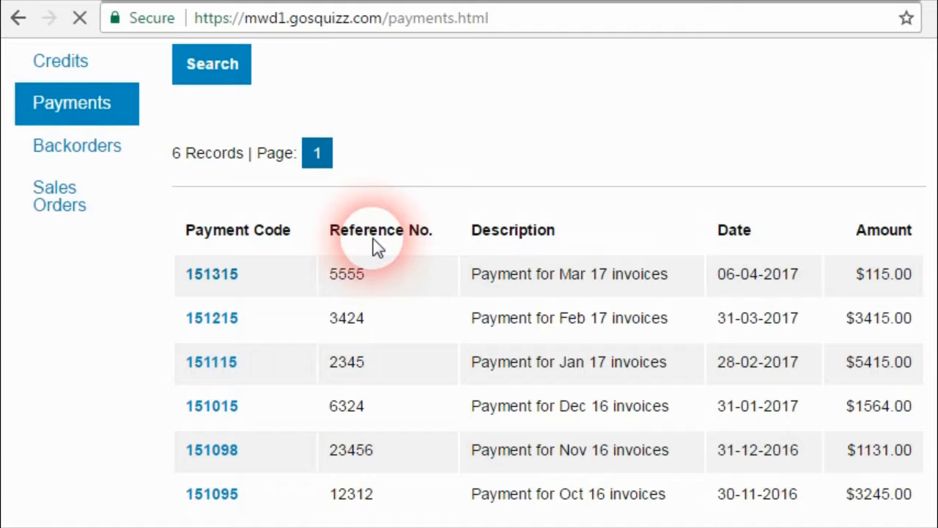
scroll(417, 259, "down", 5)
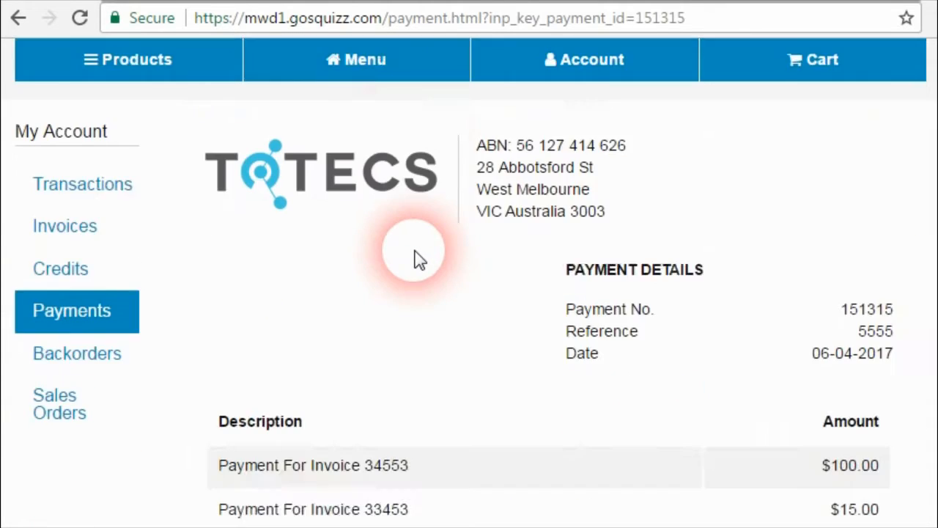
scroll(344, 246, "up", 2)
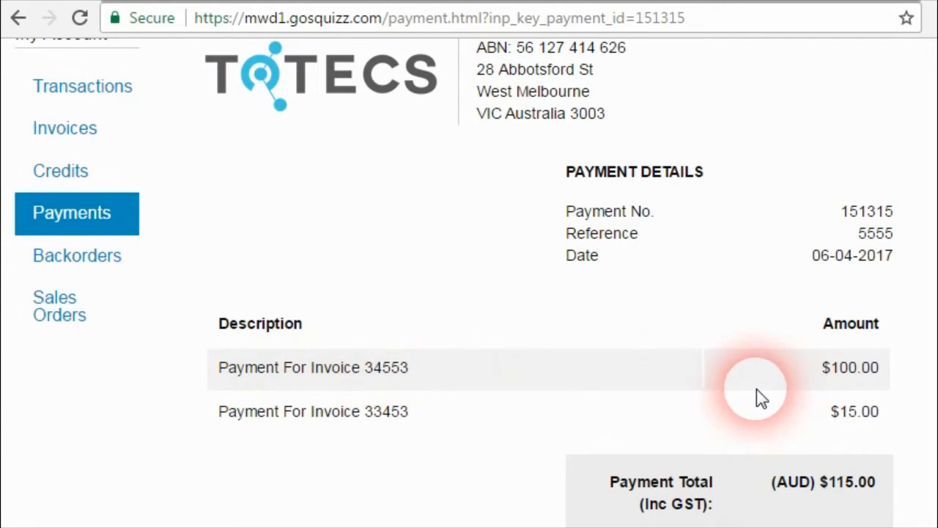
scroll(756, 394, "down", 2)
scroll(748, 393, "up", 2)
scroll(744, 388, "up", 2)
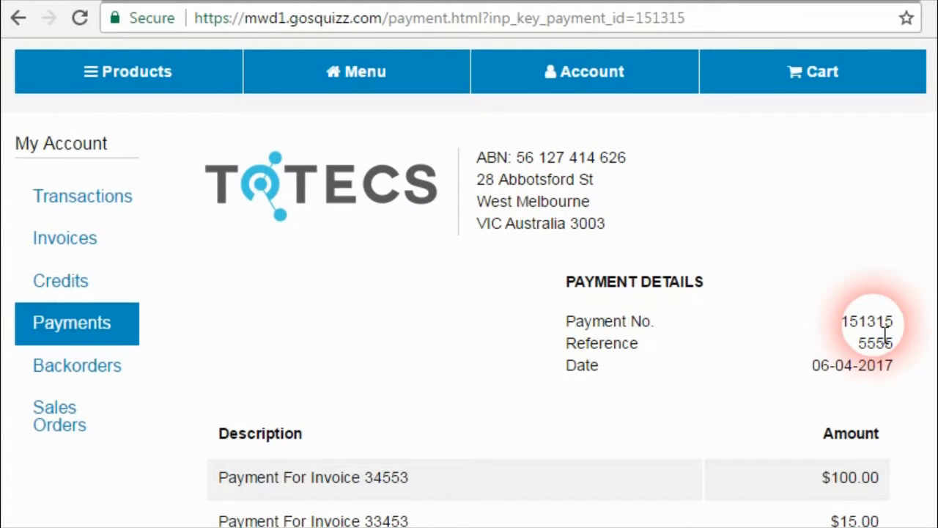
scroll(472, 345, "down", 2)
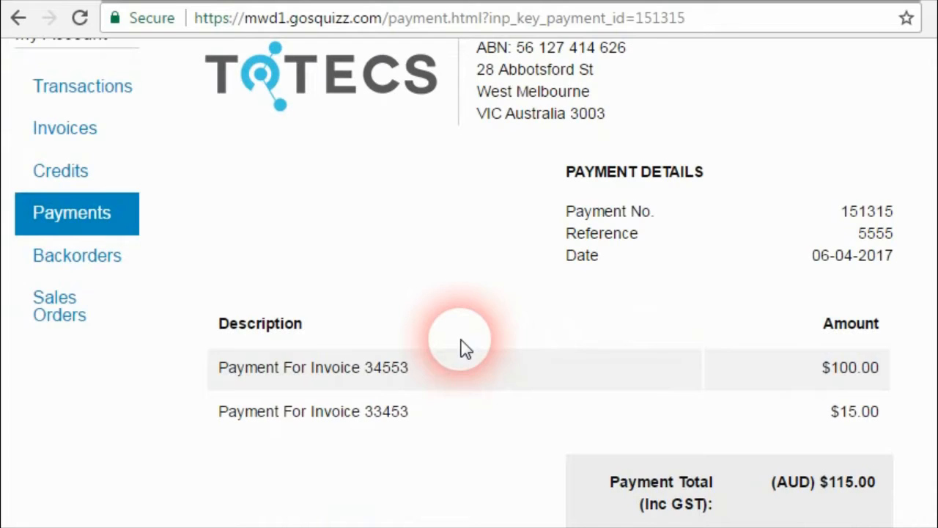
scroll(495, 346, "up", 2)
Step: Return to the payments list and search for the Jan 17 invoices payment using its copied payment code
key("alt+Left")
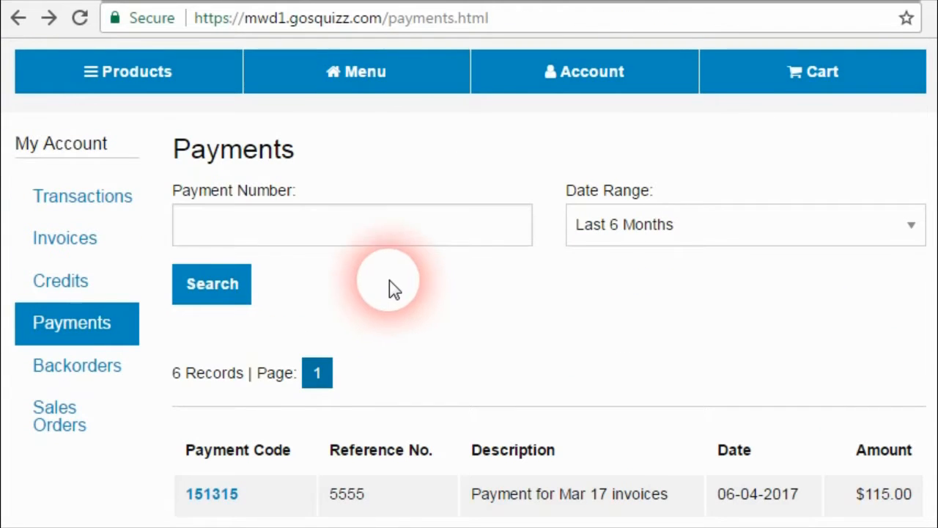
scroll(268, 393, "down", 2)
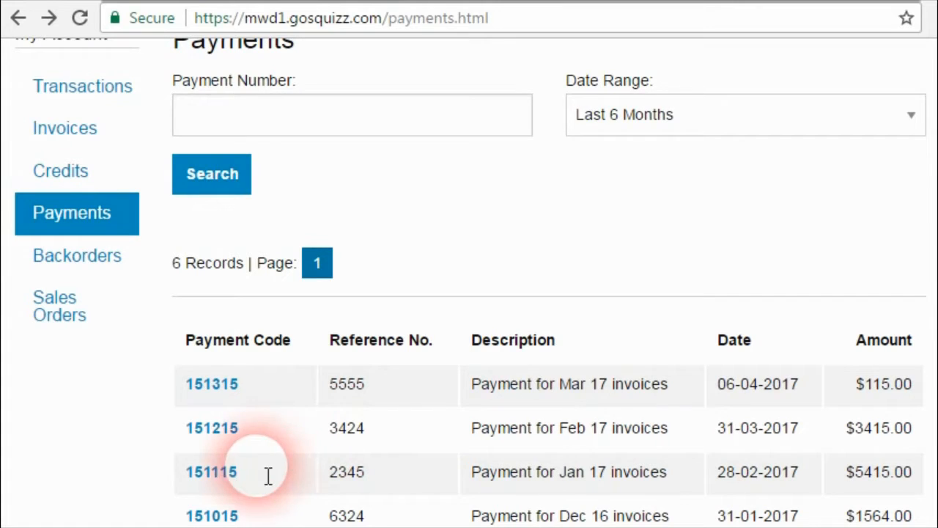
left_click_drag(266, 474, 189, 475)
key("ctrl+c")
left_click(240, 120)
key("ctrl+v")
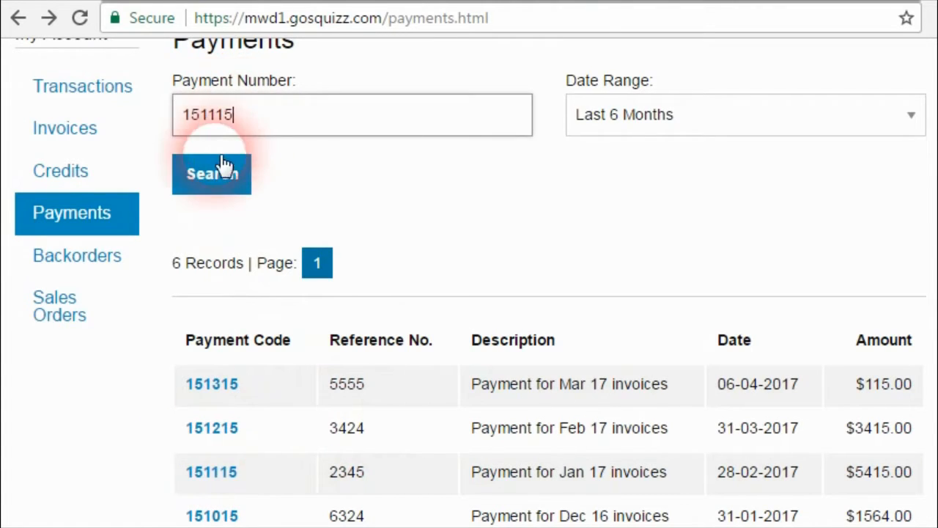
left_click(220, 163)
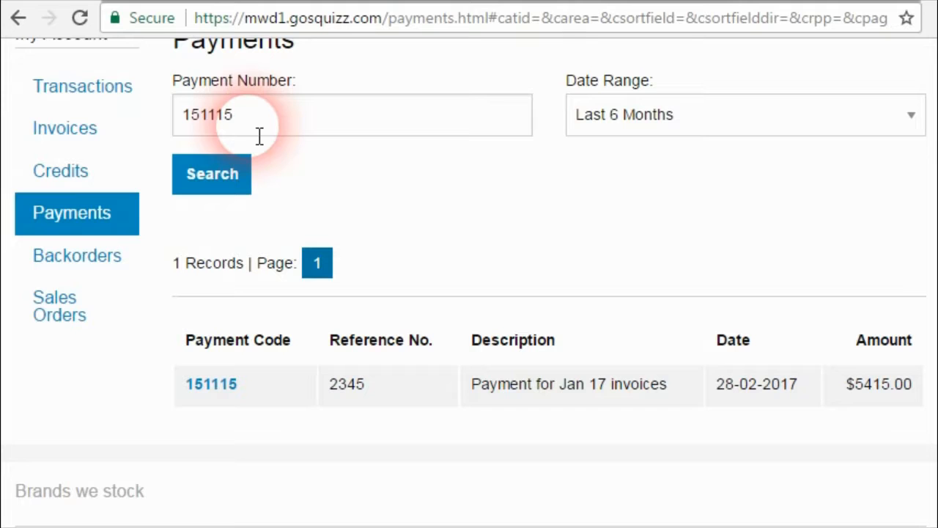
Step: Clear the Payment Number filter, rerun the search and look through the full payments list
left_click(223, 127)
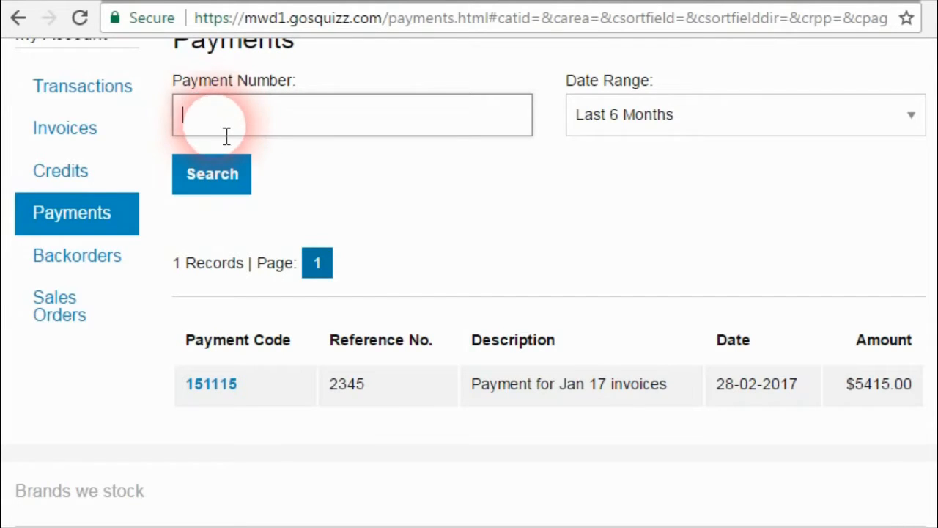
left_click(220, 177)
scroll(411, 235, "down", 3)
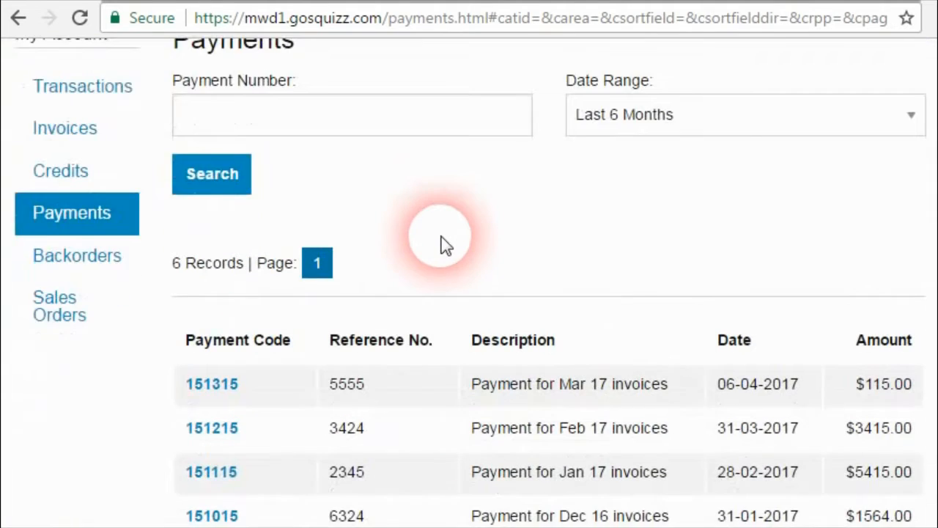
scroll(444, 242, "down", 2)
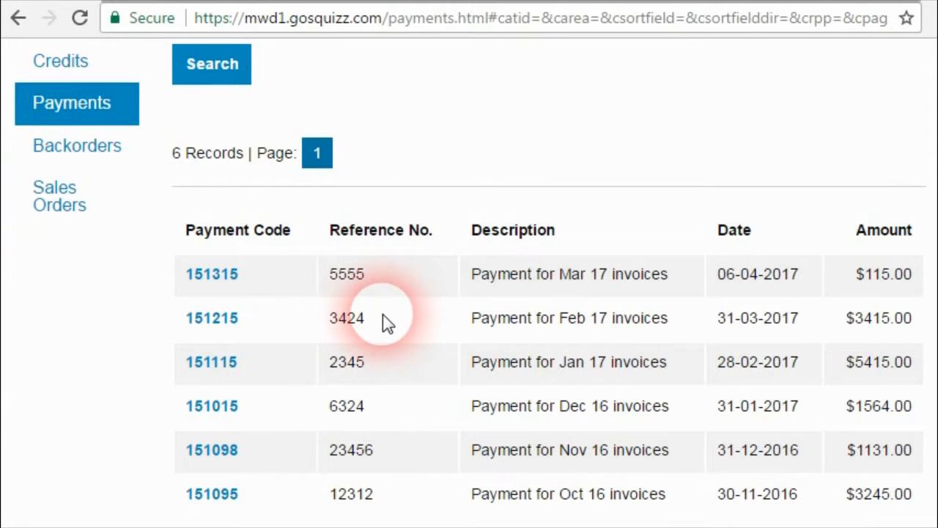
Step: Set the payments list's Date Range to Last Month and check the filtered records
scroll(384, 359, "up", 3)
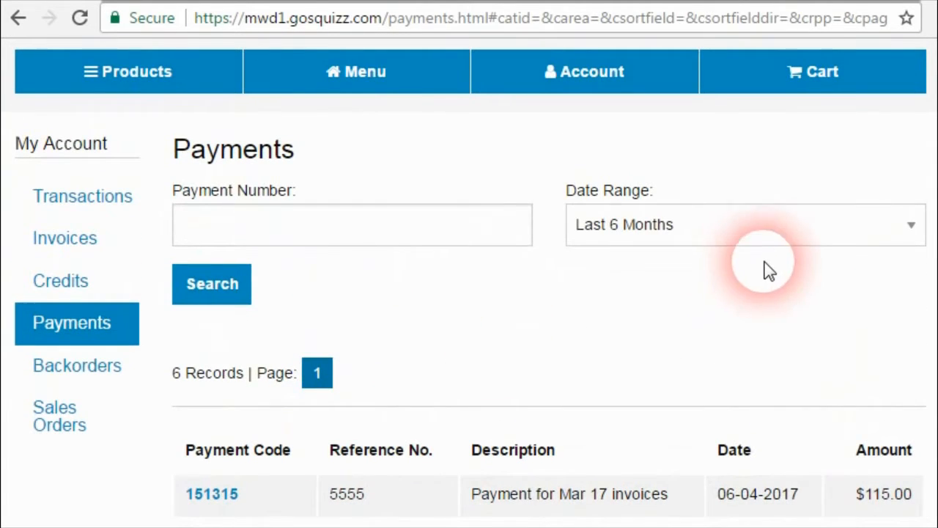
left_click(879, 233)
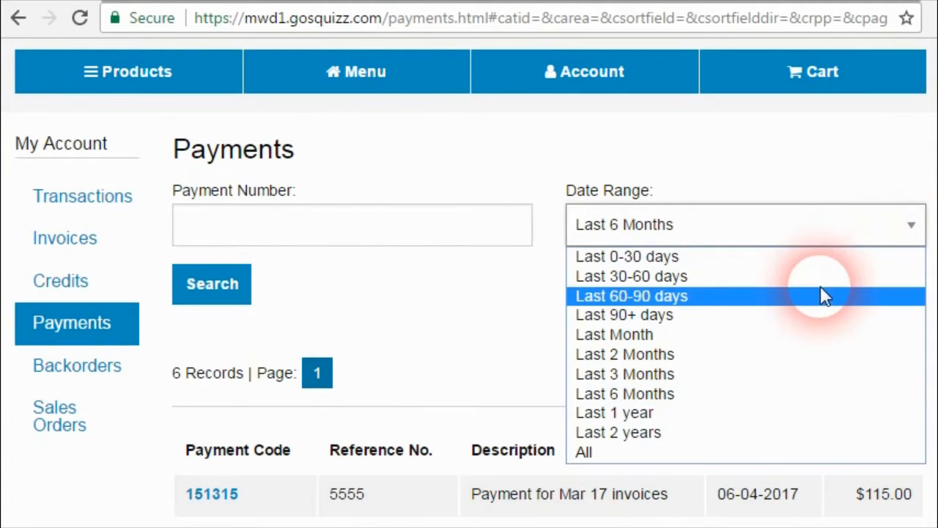
left_click(717, 339)
scroll(662, 335, "down", 4)
scroll(678, 300, "up", 3)
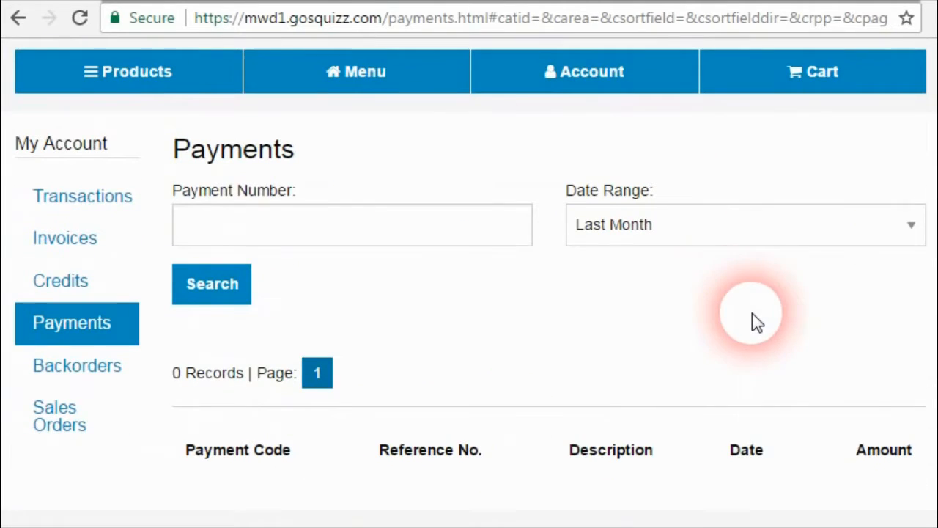
Step: Set the payments list's Date Range to Last 1 year and look through the listed payments
left_click(787, 233)
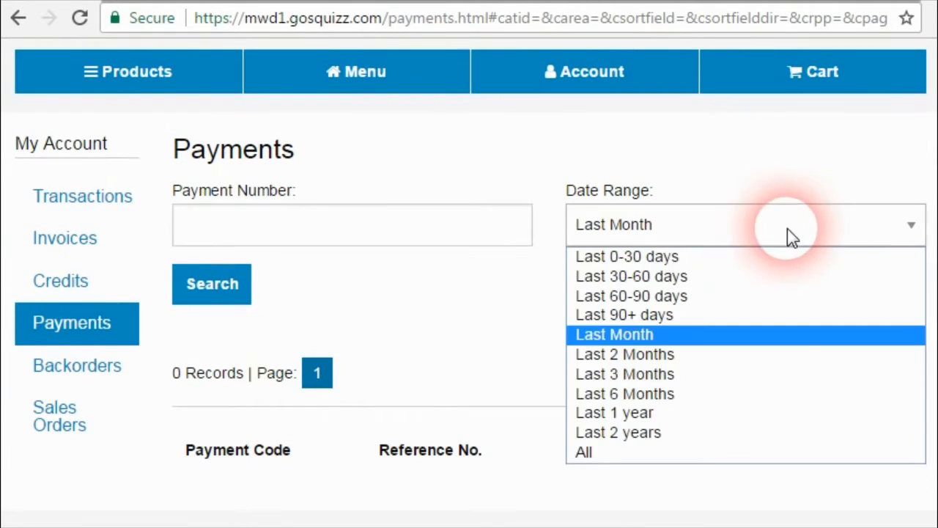
left_click(681, 413)
scroll(643, 342, "down", 4)
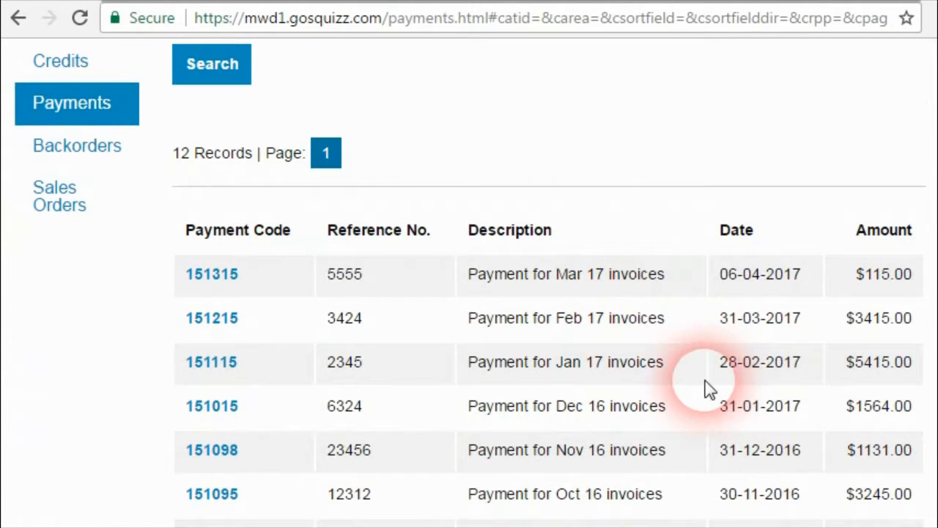
scroll(629, 356, "up", 3)
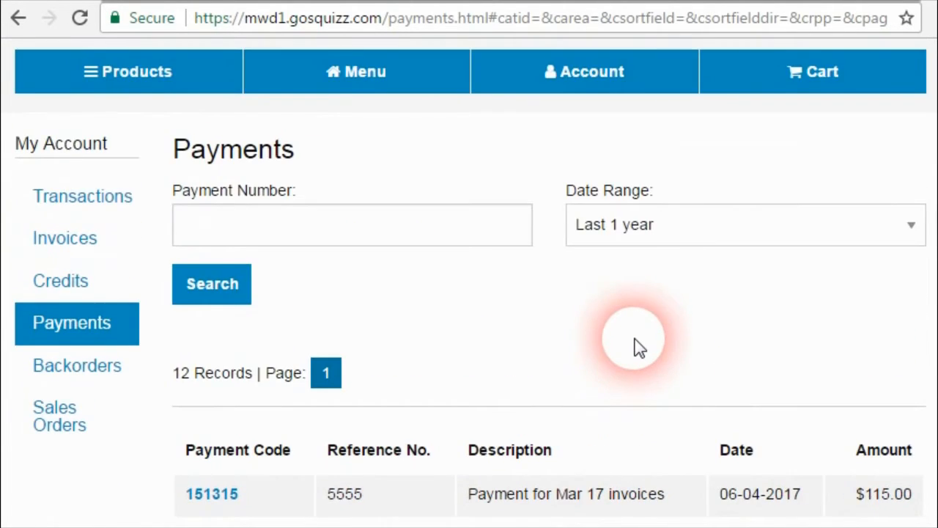
scroll(635, 350, "up", 2)
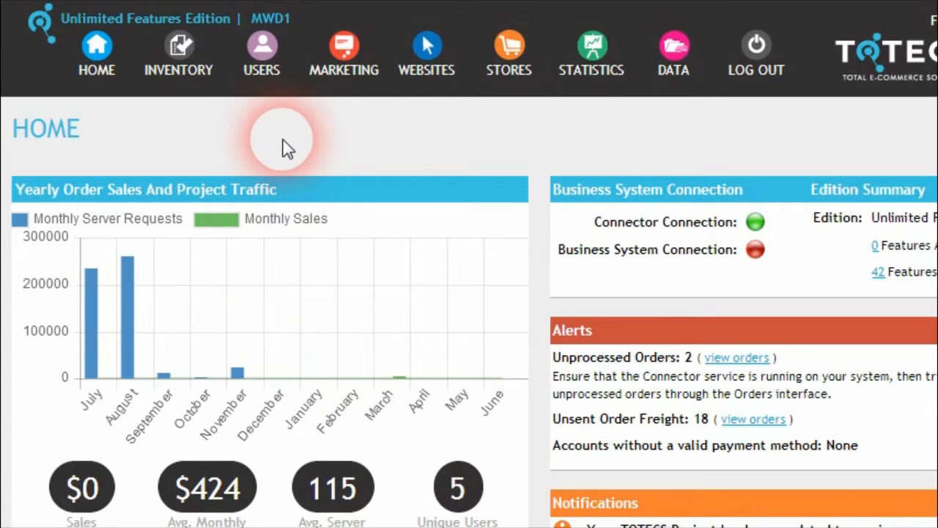
Step: Switch to the TOTECS administration centre and expand the website's Web Area Formats Libraries down to the Account Enquiry areas
left_click(426, 44)
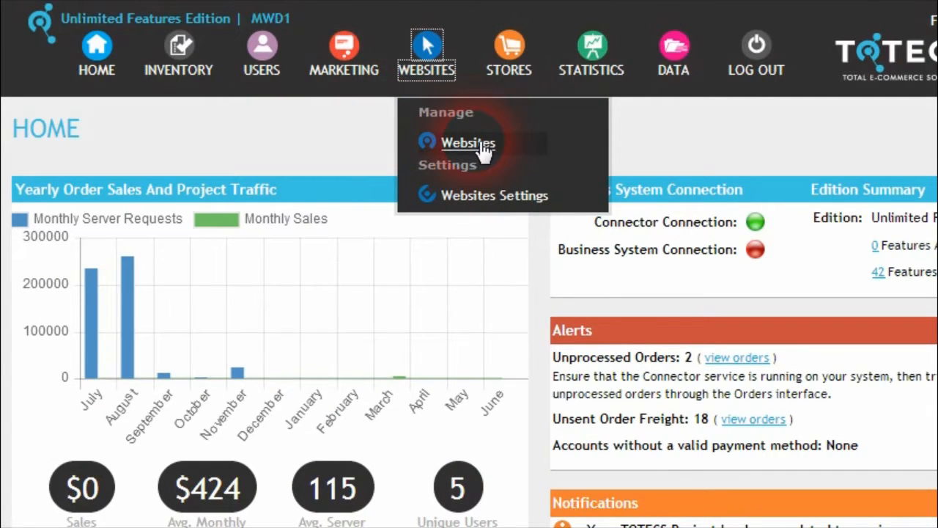
scroll(269, 235, "down", 4)
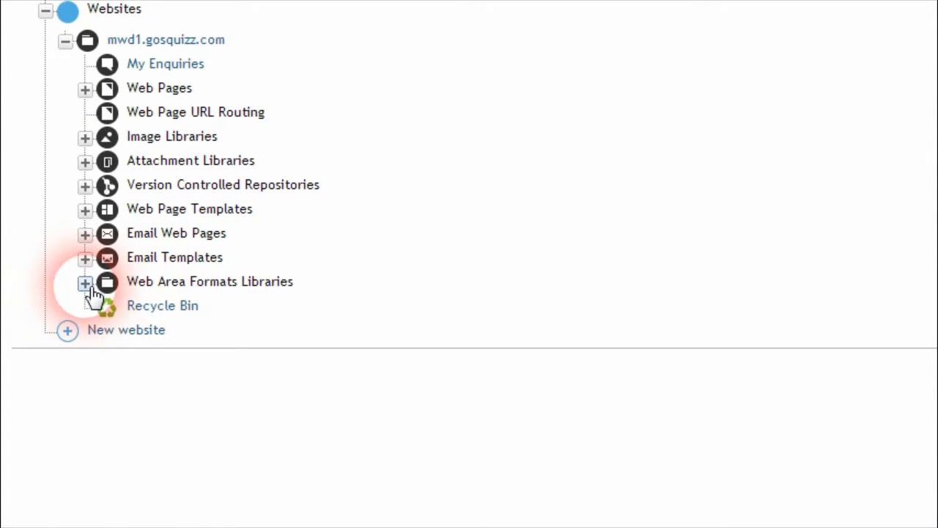
left_click(86, 284)
scroll(75, 293, "down", 5)
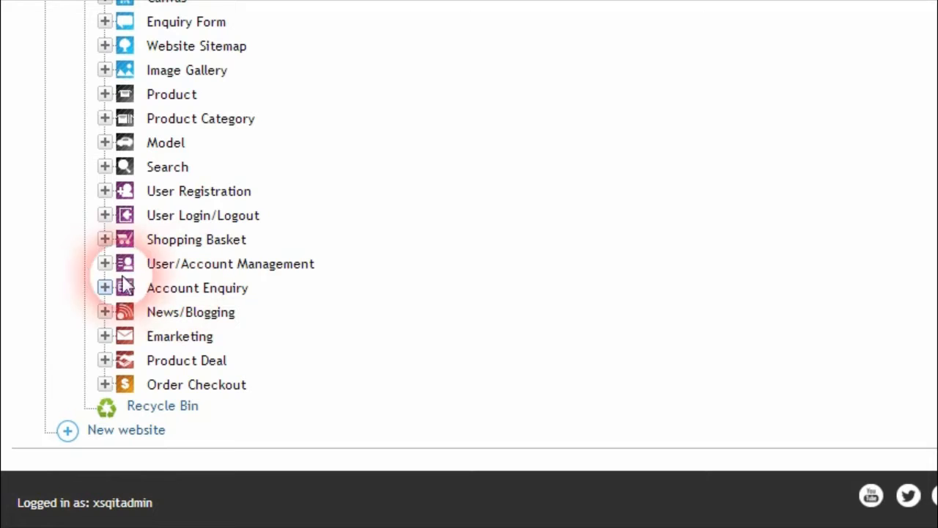
left_click(104, 288)
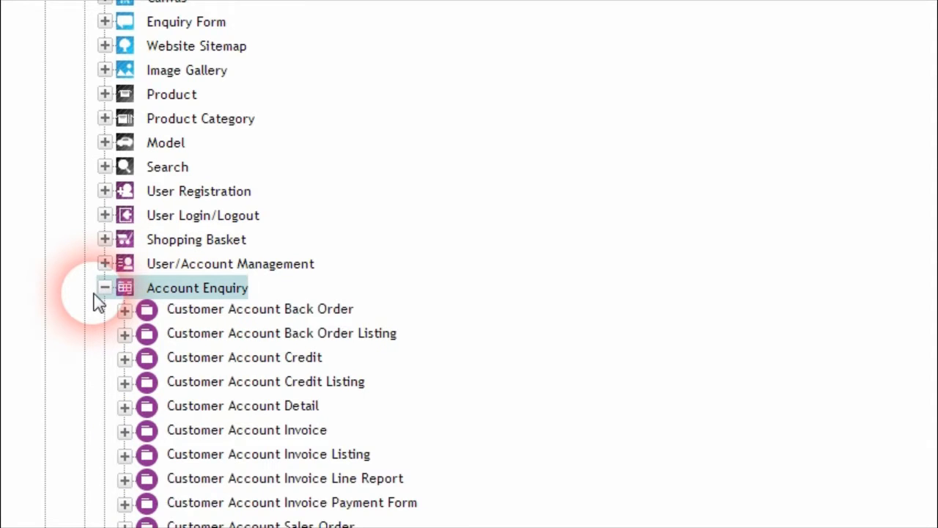
scroll(99, 297, "down", 3)
scroll(106, 296, "up", 2)
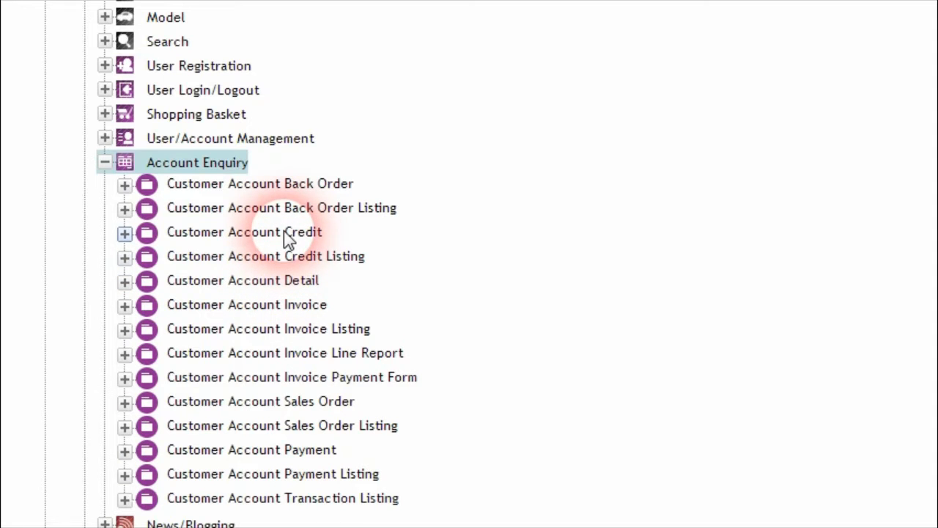
Step: Look at the format groups under Customer Account Credit and Customer Account Credit Listing, then expand the inner Customer Account Credit Listing group
left_click(126, 233)
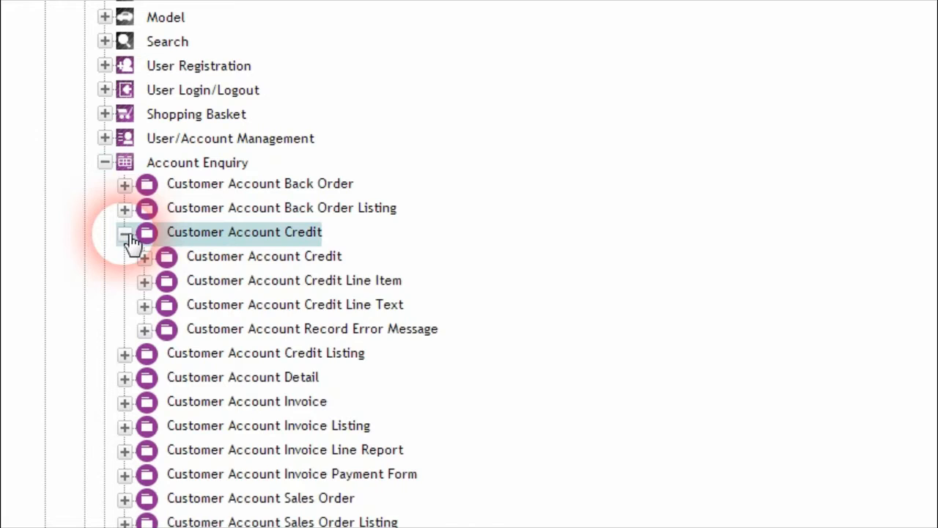
left_click(127, 234)
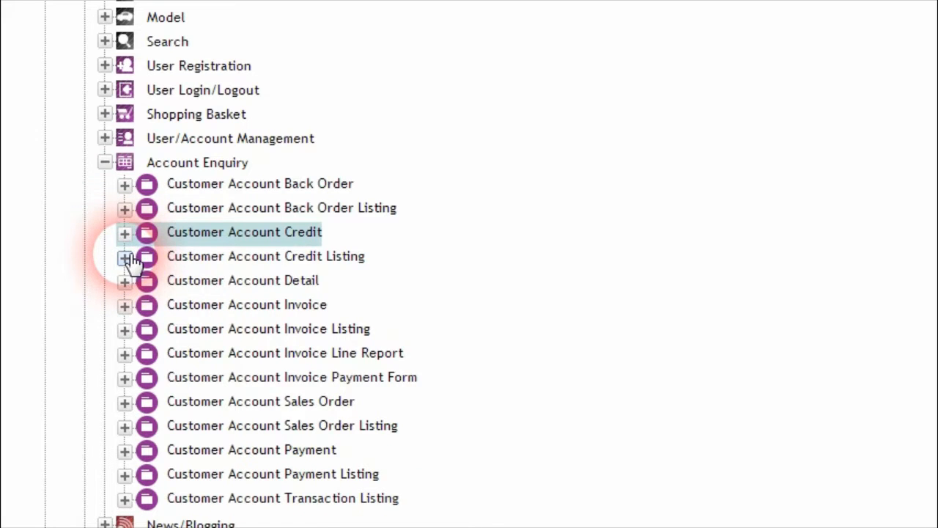
left_click(126, 258)
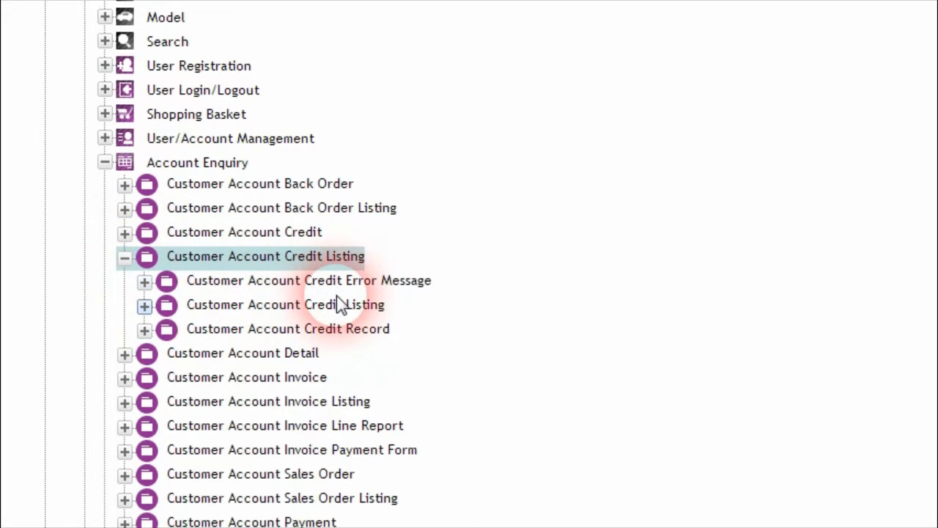
left_click(146, 308)
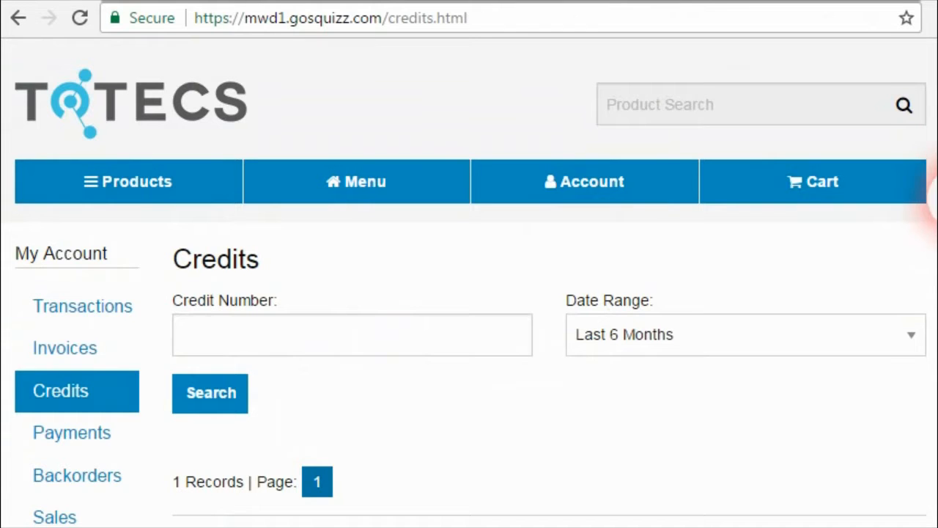
Step: Switch to the storefront's Credits page and examine its heading, record count, paging and column headings
left_click_drag(932, 210, 930, 271)
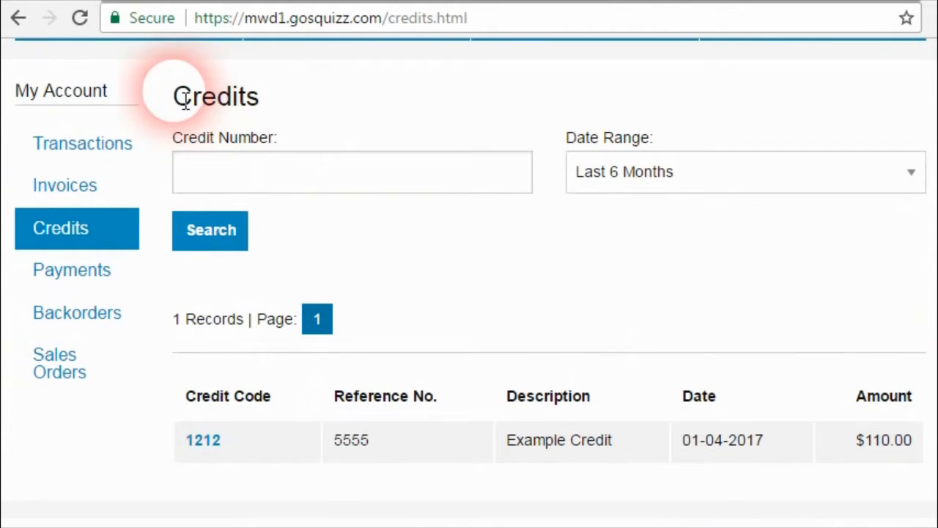
left_click_drag(176, 100, 284, 103)
left_click(282, 104)
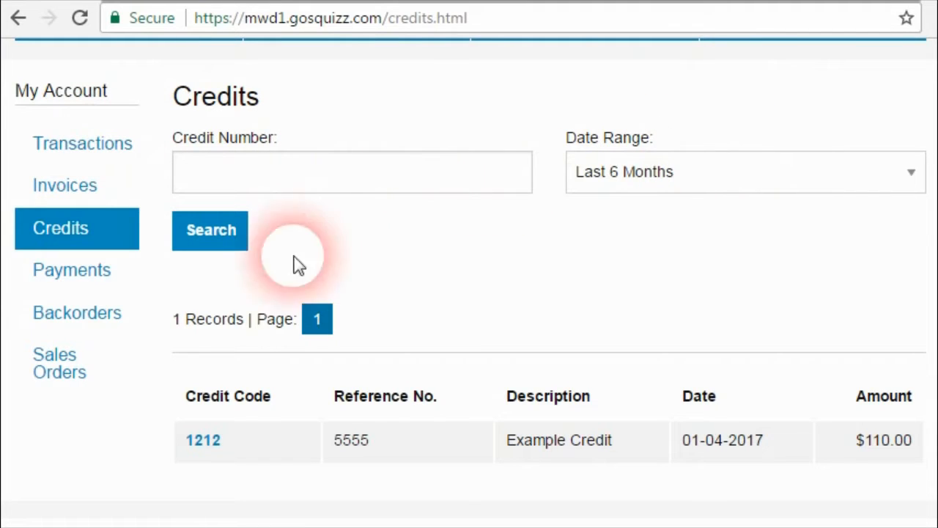
left_click_drag(361, 332, 184, 335)
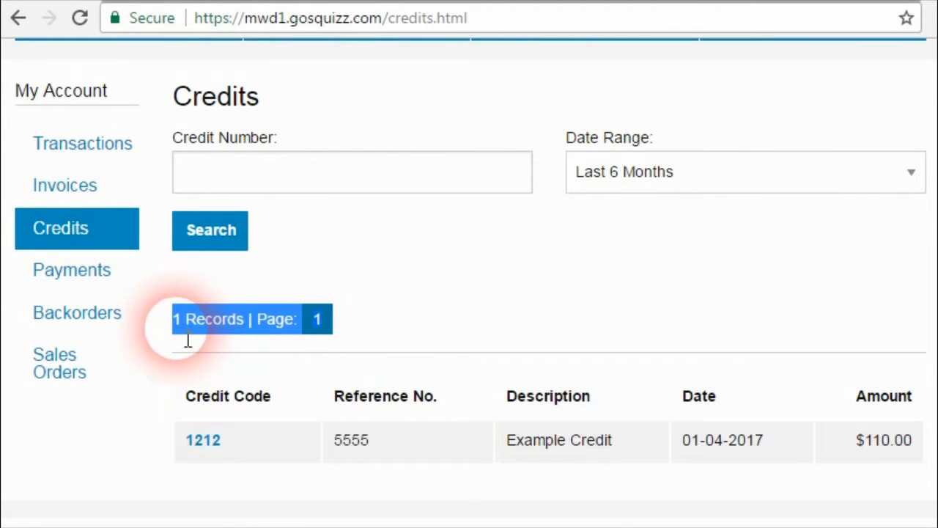
left_click(388, 337)
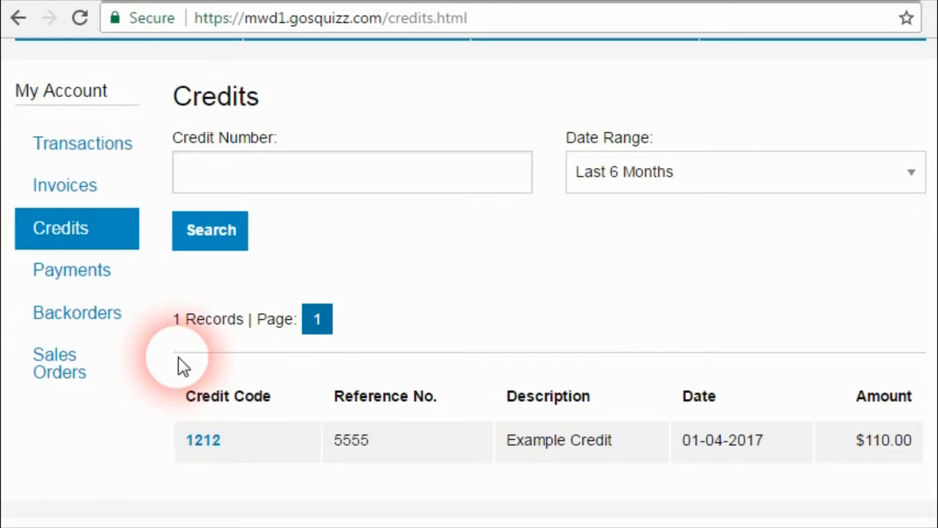
left_click_drag(195, 399, 928, 400)
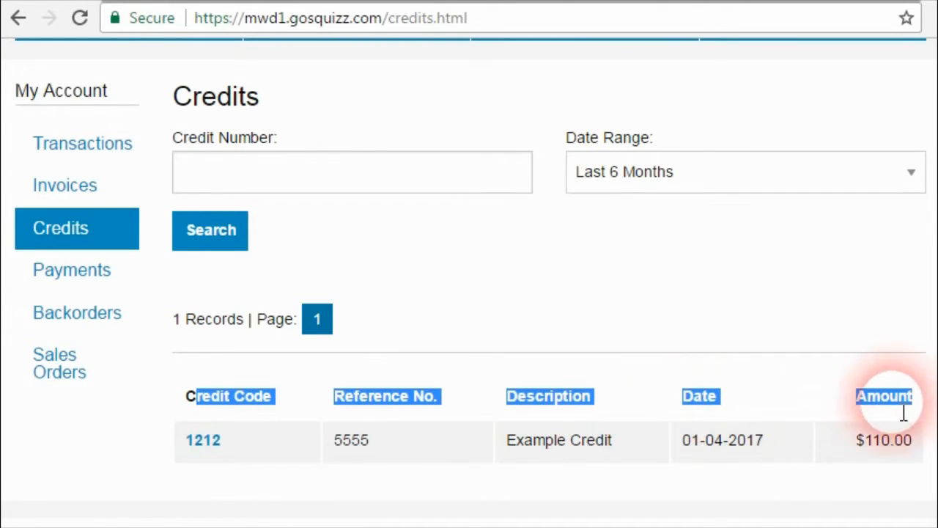
left_click(419, 436)
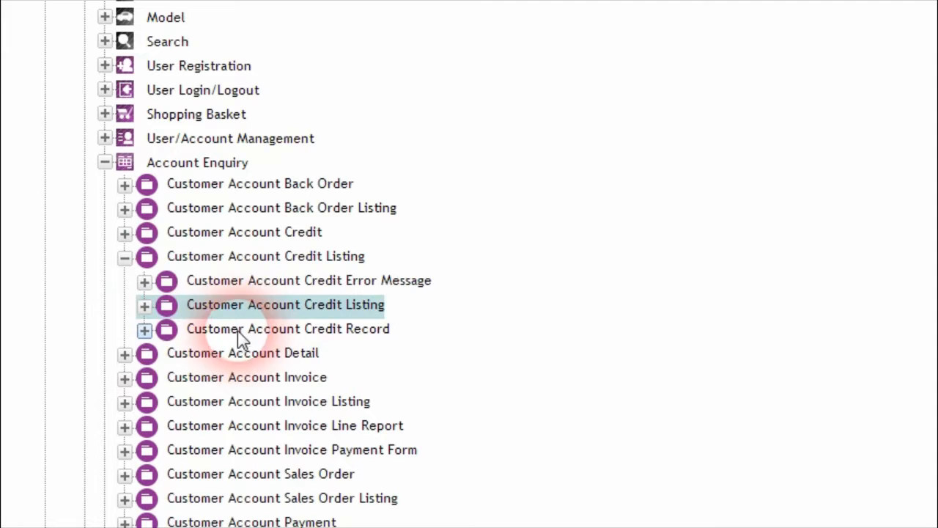
Step: Expand Customer Account Credit Record, compare it with the storefront's Credits list, and open the MWD1.0+ Customer Account Credit Record format
left_click(144, 331)
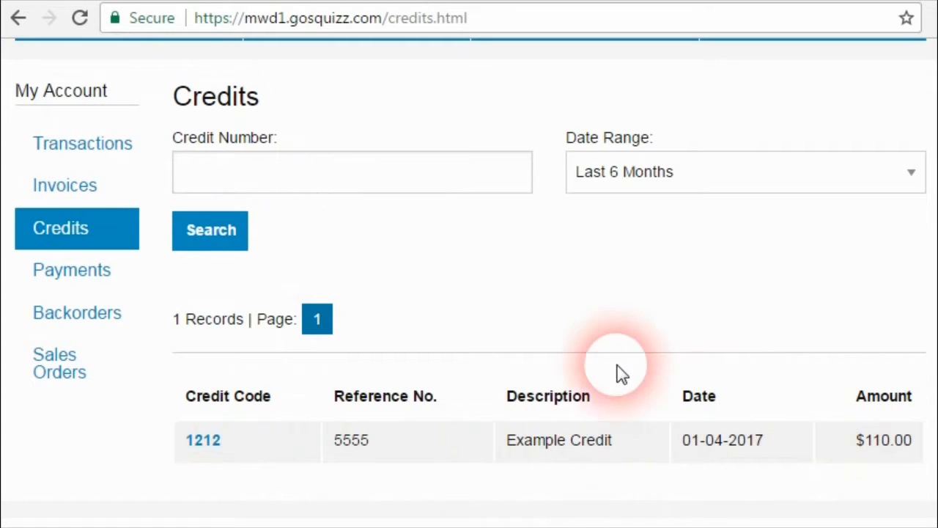
left_click(223, 238)
scroll(927, 303, "down", 1)
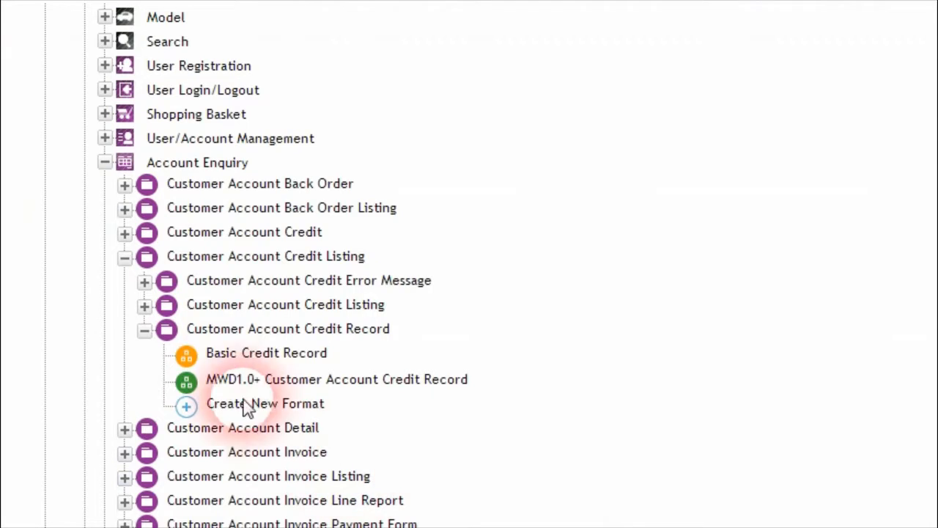
left_click(257, 379)
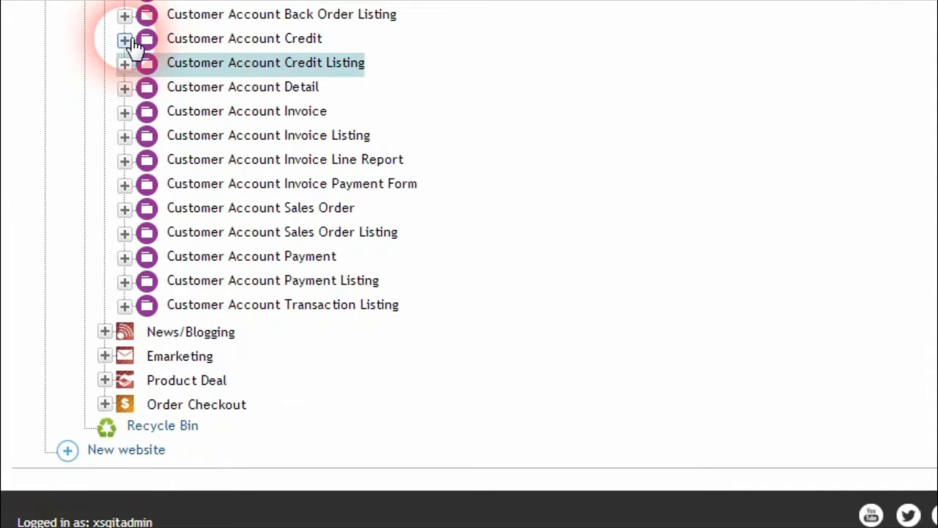
Step: Expand the Customer Account Credit formats and open Basic Customer Account Credit to view its format content
left_click(125, 41)
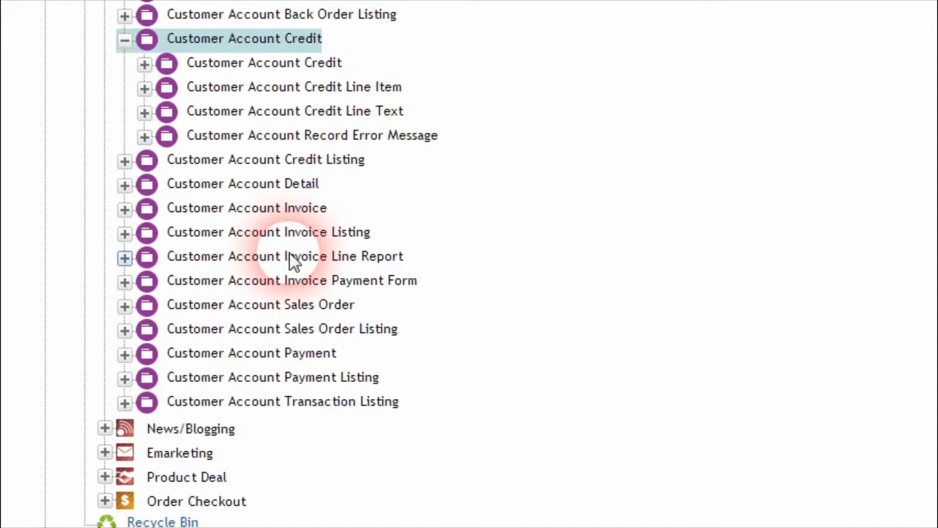
left_click(144, 64)
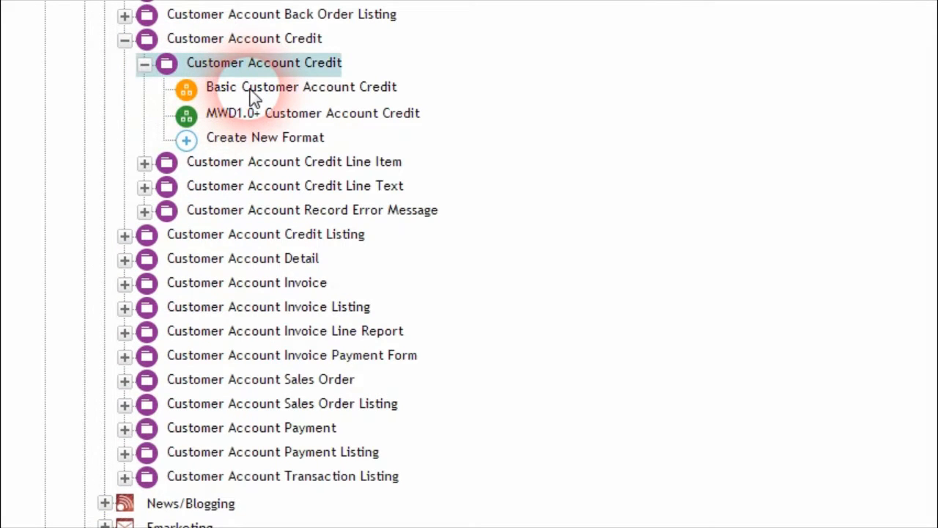
left_click(250, 91)
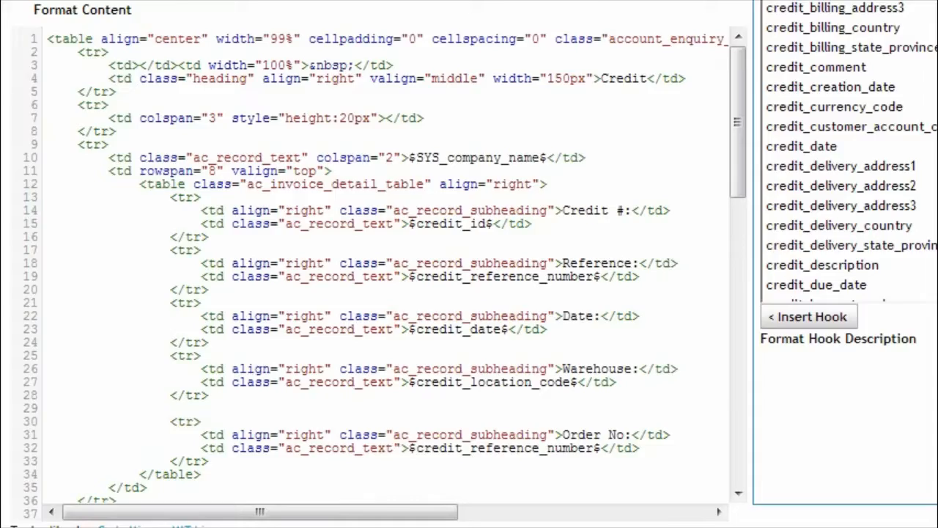
left_click(429, 220)
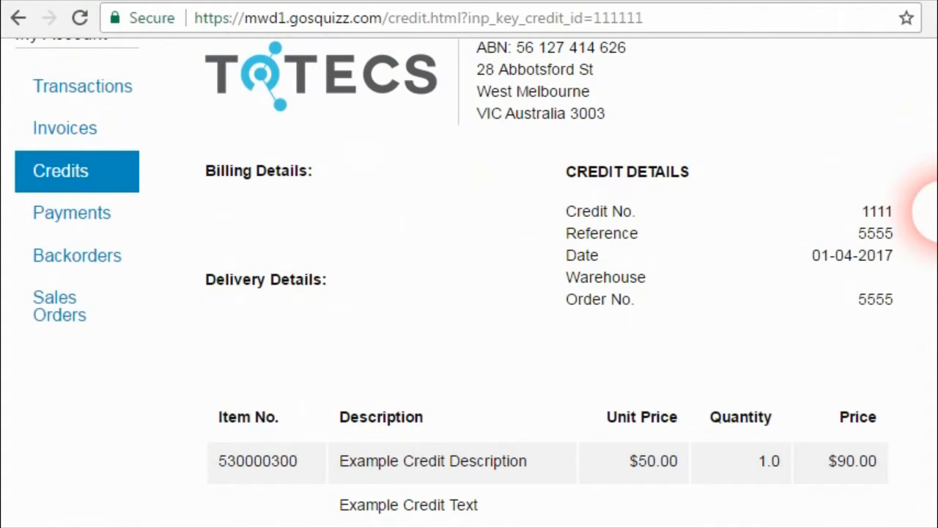
Step: Examine the storefront credit page's billing, delivery and credit details, its line items, and the tax and total block
scroll(935, 211, "up", 1)
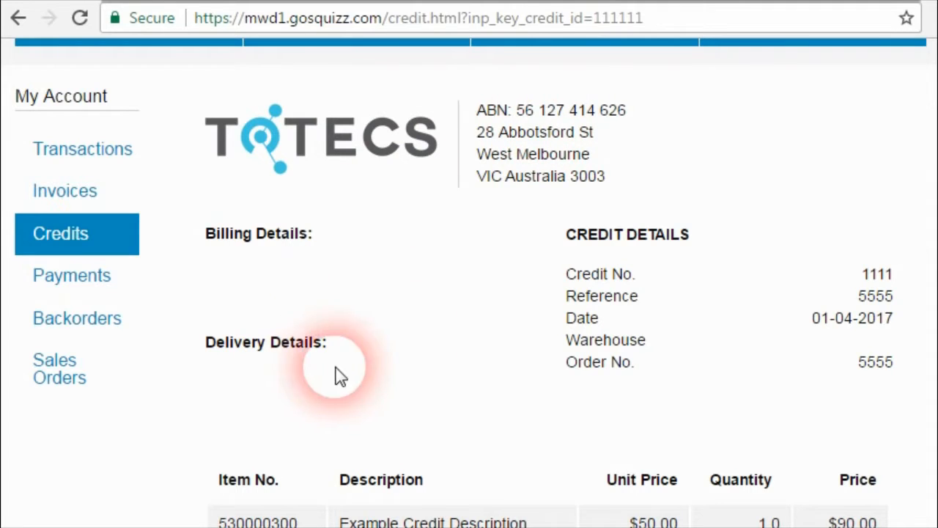
scroll(634, 266, "down", 2)
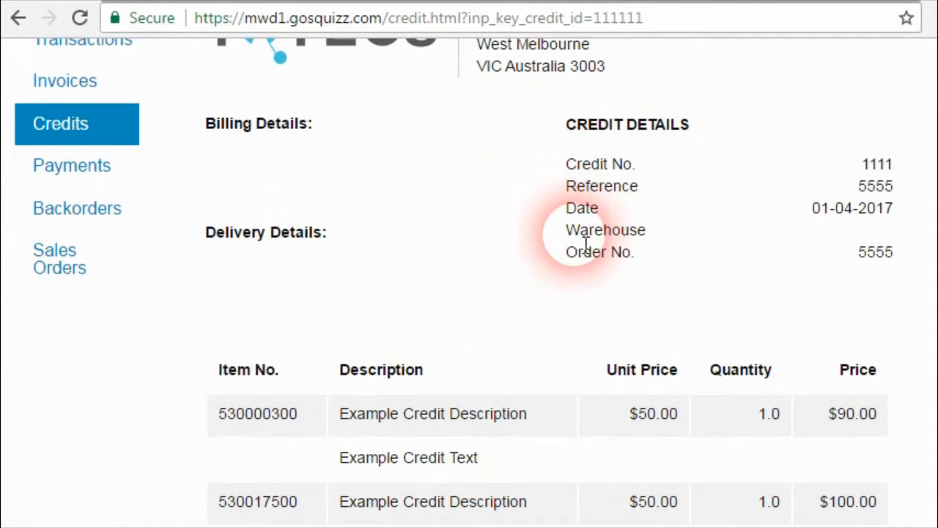
scroll(584, 243, "down", 2)
left_click_drag(237, 260, 854, 279)
scroll(806, 275, "down", 2)
left_click(639, 396)
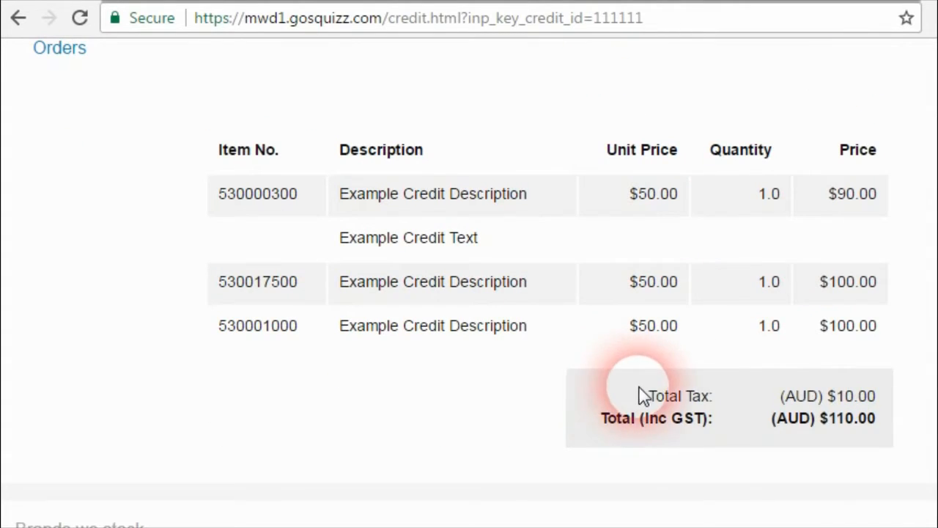
left_click_drag(640, 396, 888, 438)
left_click(582, 391)
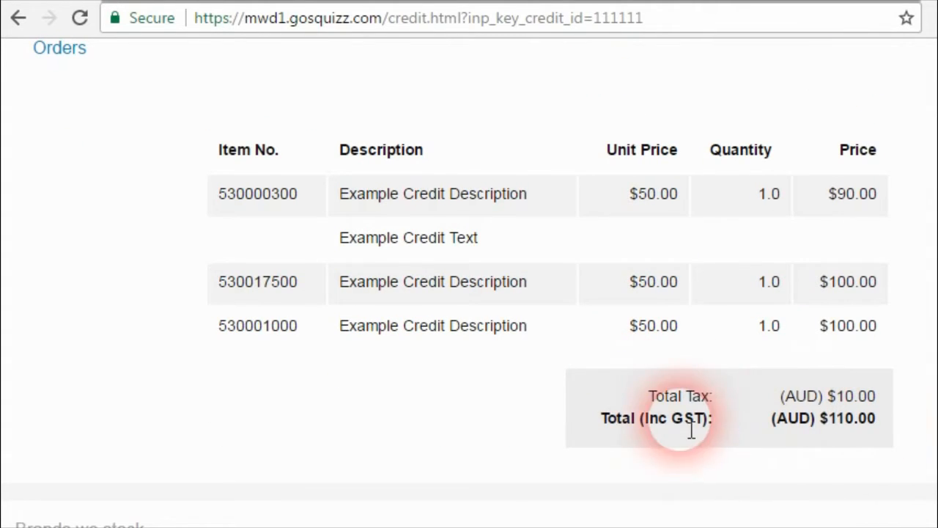
scroll(410, 381, "up", 2)
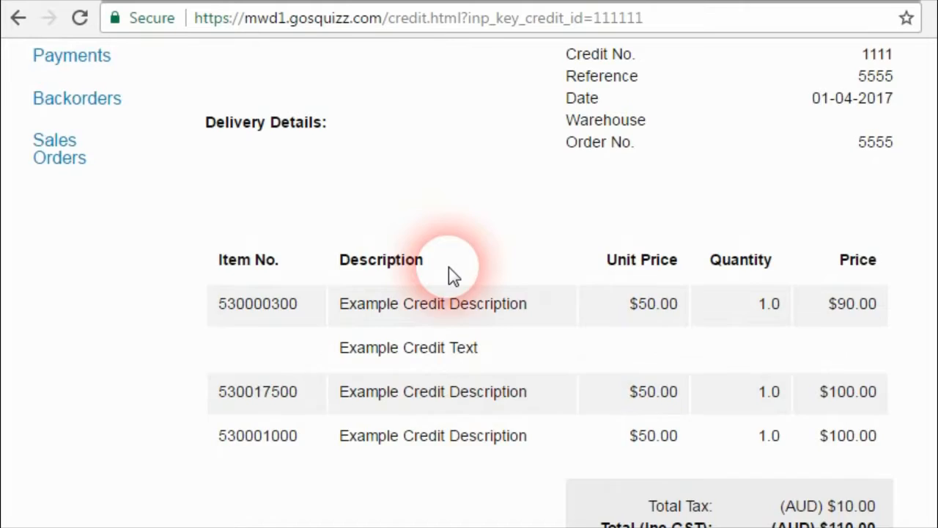
scroll(450, 268, "up", 2)
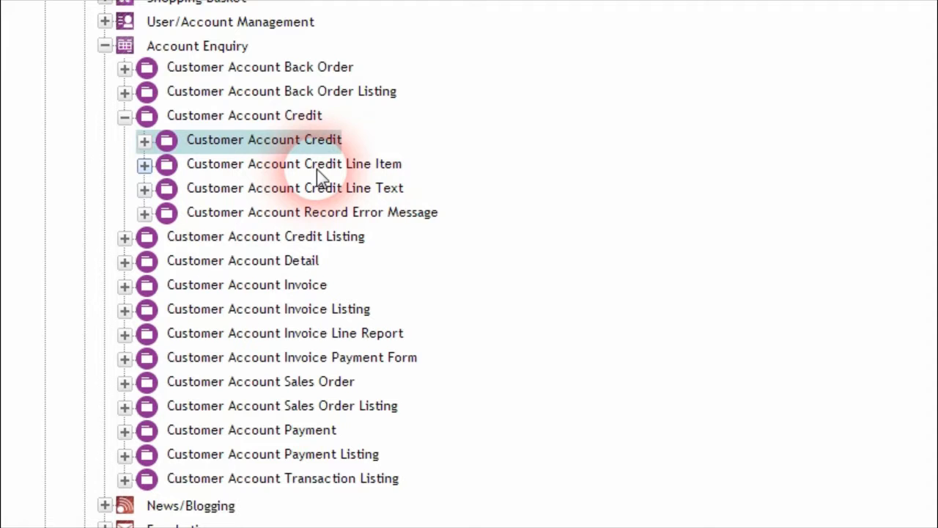
Step: Expand the Customer Account Credit Line Item formats and examine the matching first item line on the storefront's credit page
left_click(144, 165)
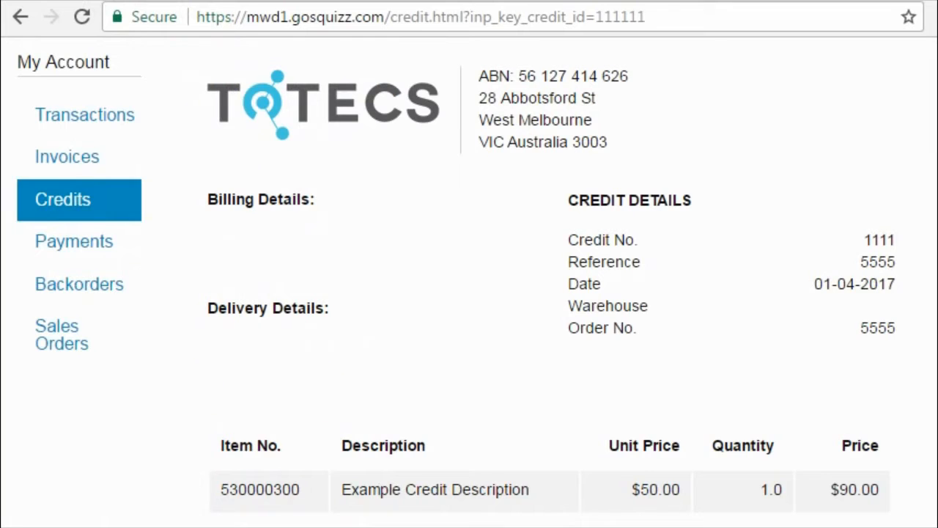
scroll(439, 414, "down", 3)
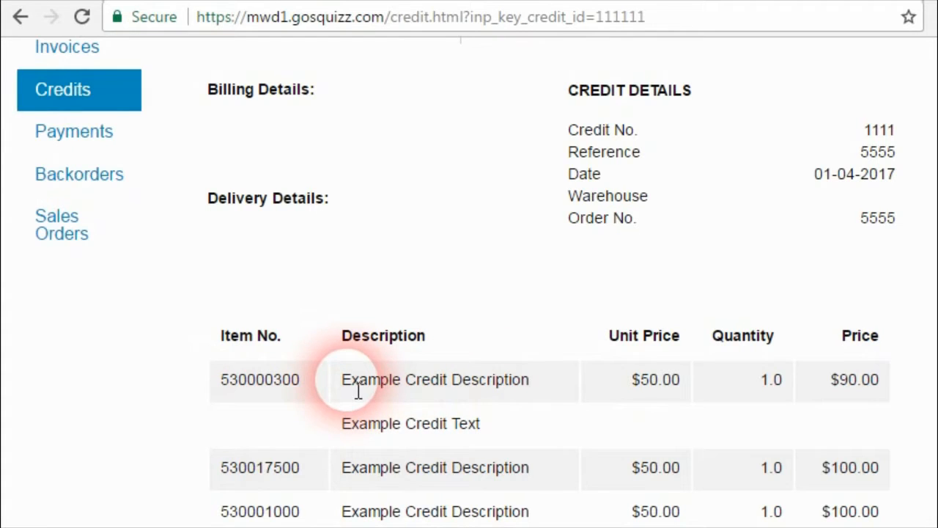
left_click_drag(349, 381, 529, 394)
left_click(531, 394)
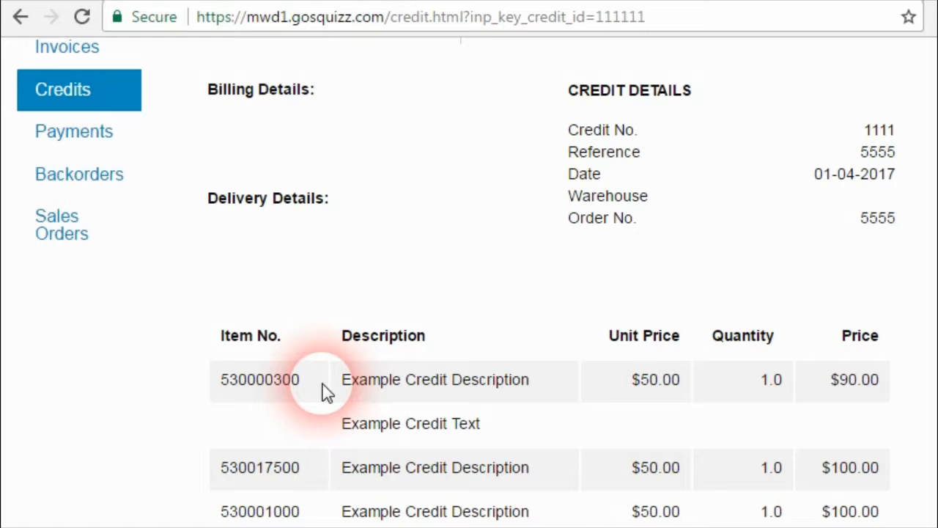
Step: Examine the first credit line item, expand the Customer Account Credit Line Text formats, and compare them with the storefront's Example Credit Text line
left_click_drag(238, 388, 293, 388)
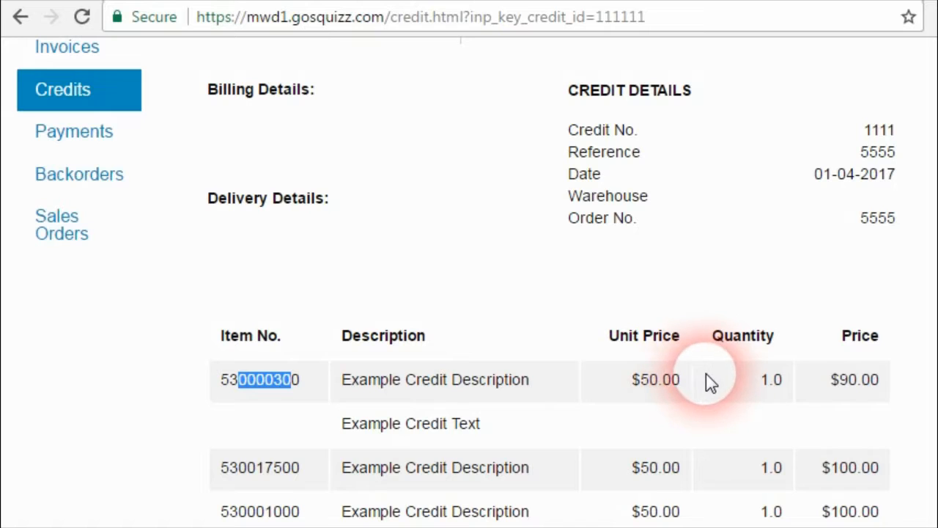
left_click(657, 387)
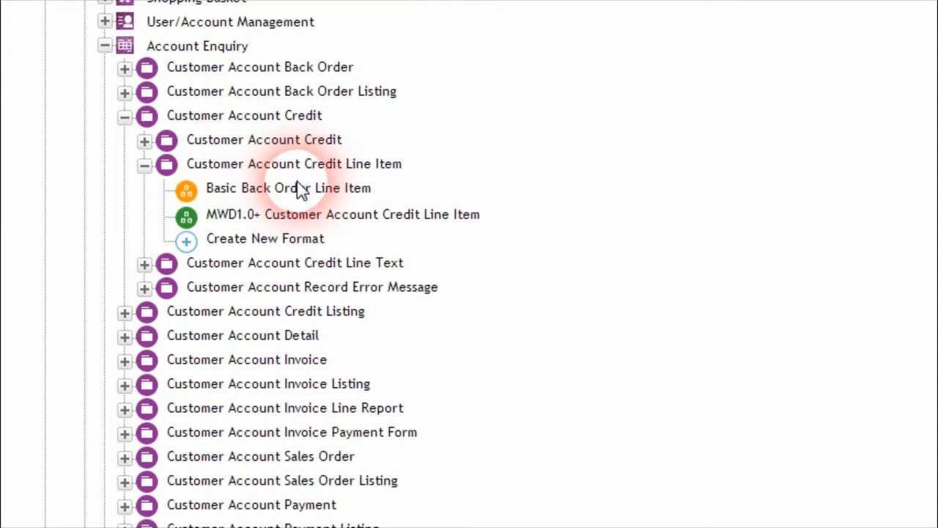
left_click(145, 165)
left_click(145, 189)
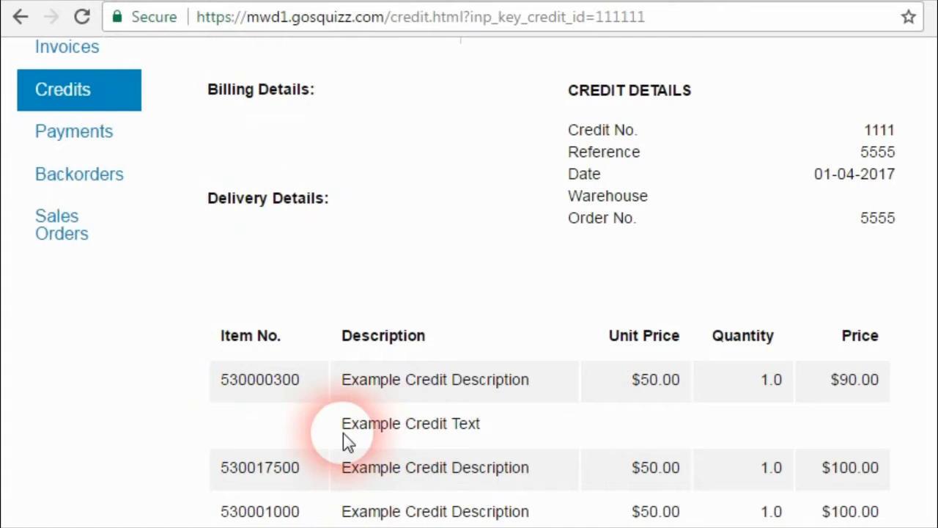
left_click_drag(343, 432, 486, 429)
left_click(484, 421)
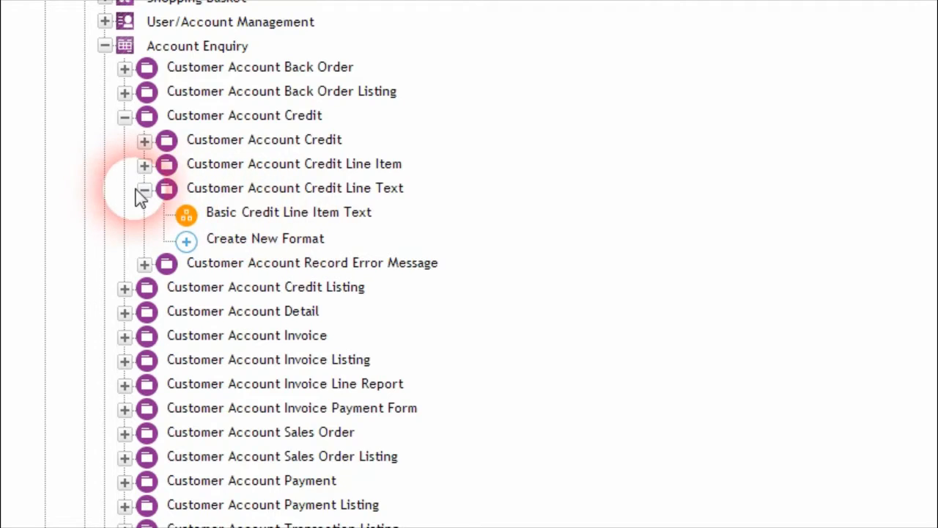
Step: Collapse Customer Account Credit and expand both Customer Account Payment and Customer Account Payment Listing
left_click(125, 118)
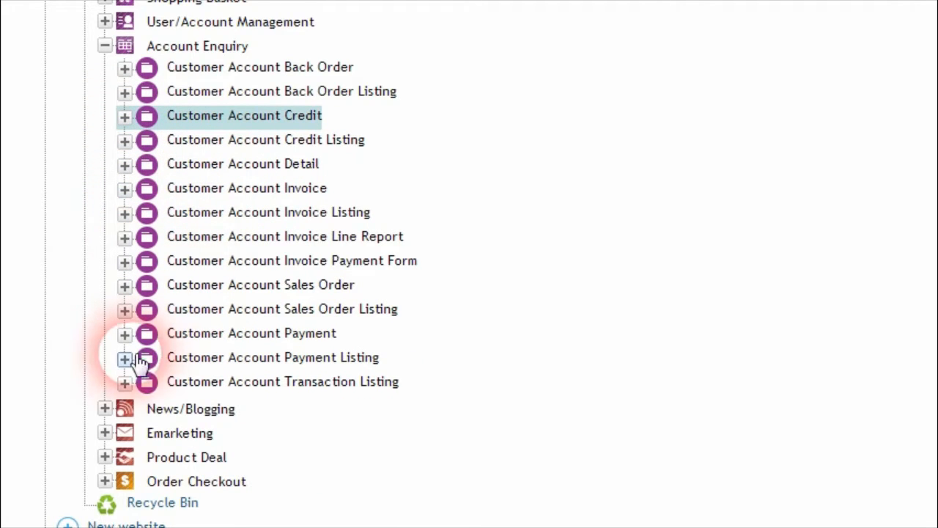
left_click(124, 336)
left_click(125, 456)
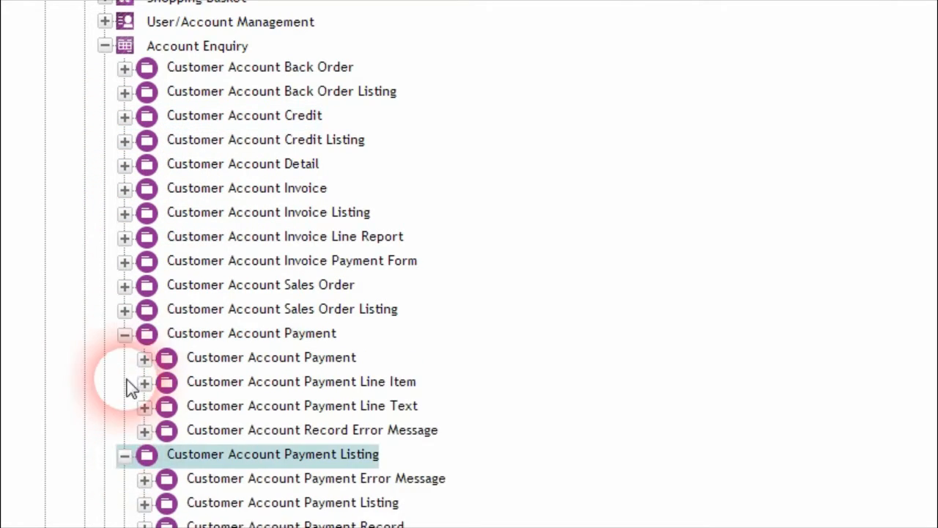
scroll(130, 387, "down", 3)
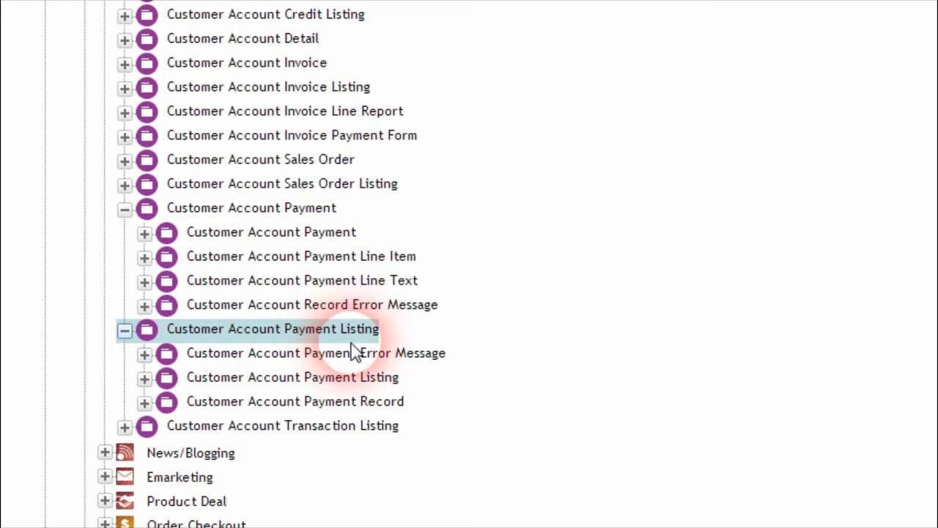
Step: View the available formats for the Customer Account Payment Listing, Payment Record and Payment Error Message, collapsing each one after viewing
left_click(366, 381)
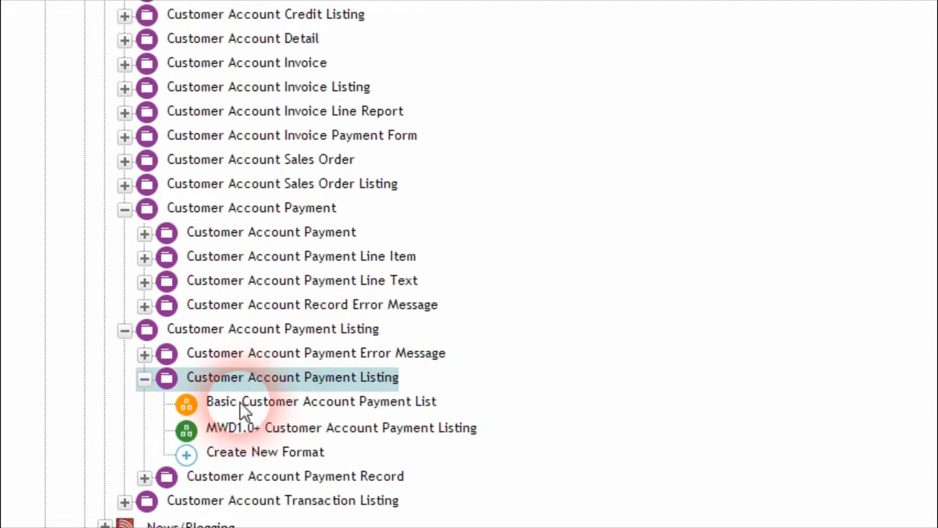
left_click(308, 409)
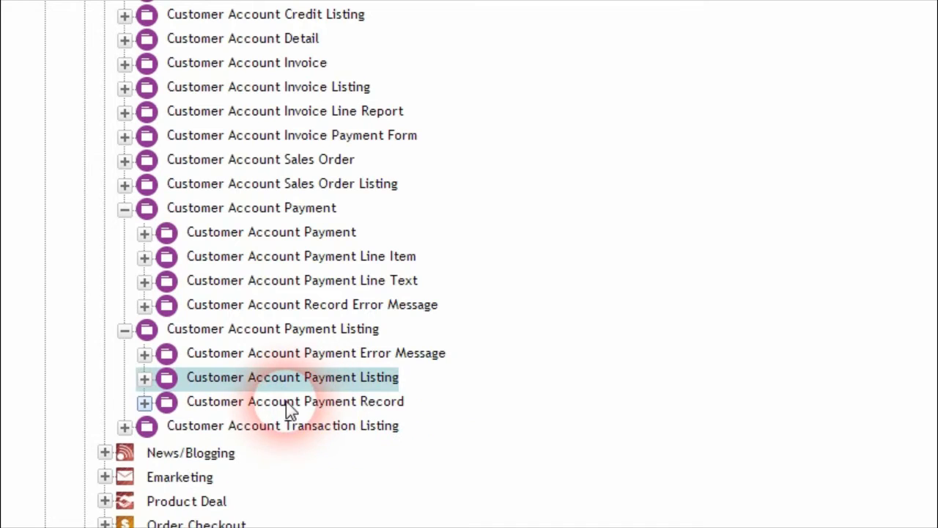
left_click(349, 404)
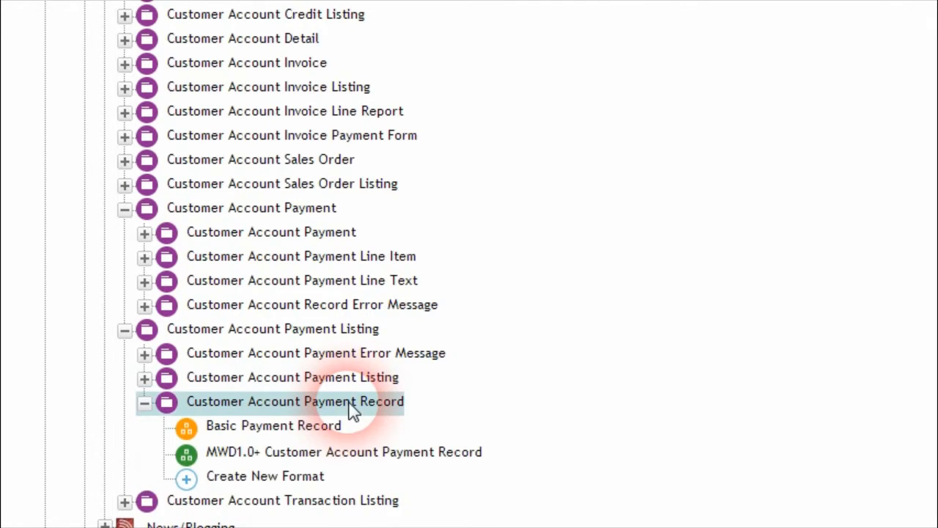
left_click(350, 405)
left_click(360, 361)
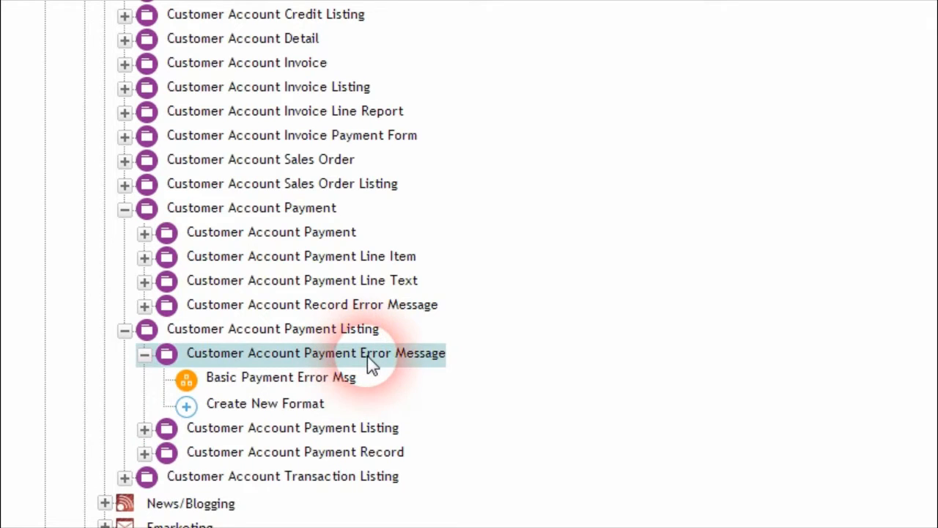
left_click(329, 358)
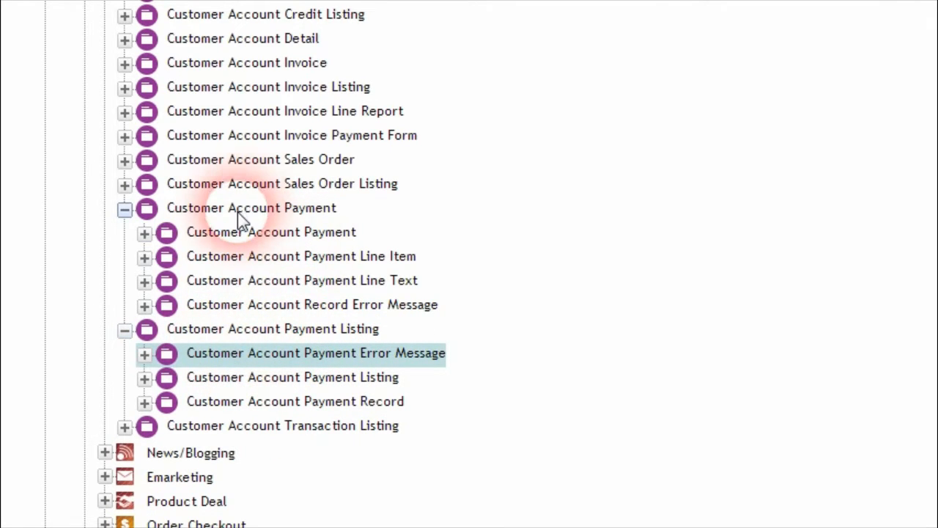
Step: View the formats inside Customer Account Payment, and collapse the Payment and Payment Listing groups
left_click(302, 234)
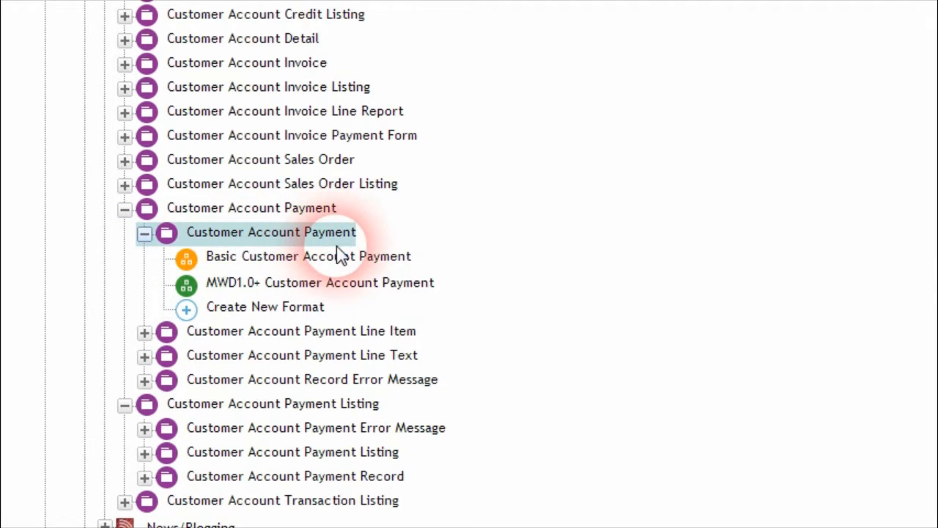
left_click(145, 235)
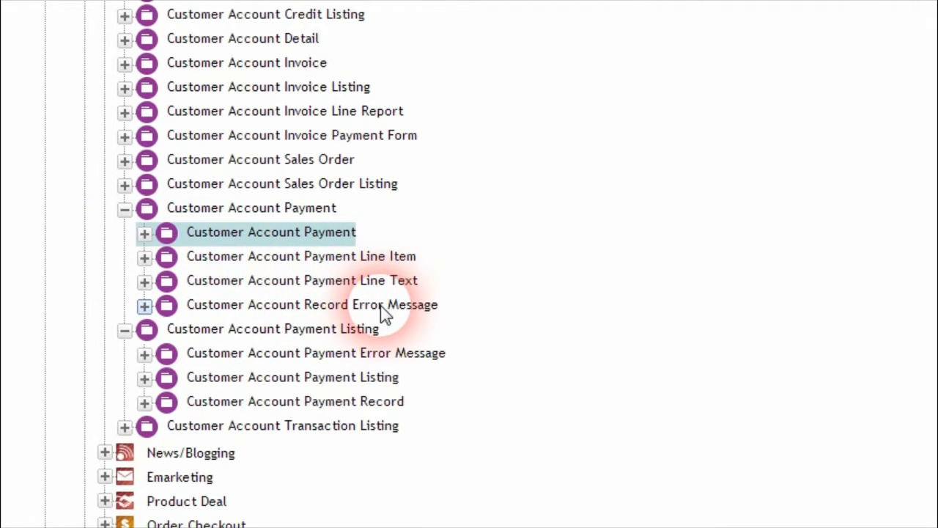
left_click(125, 210)
left_click(126, 235)
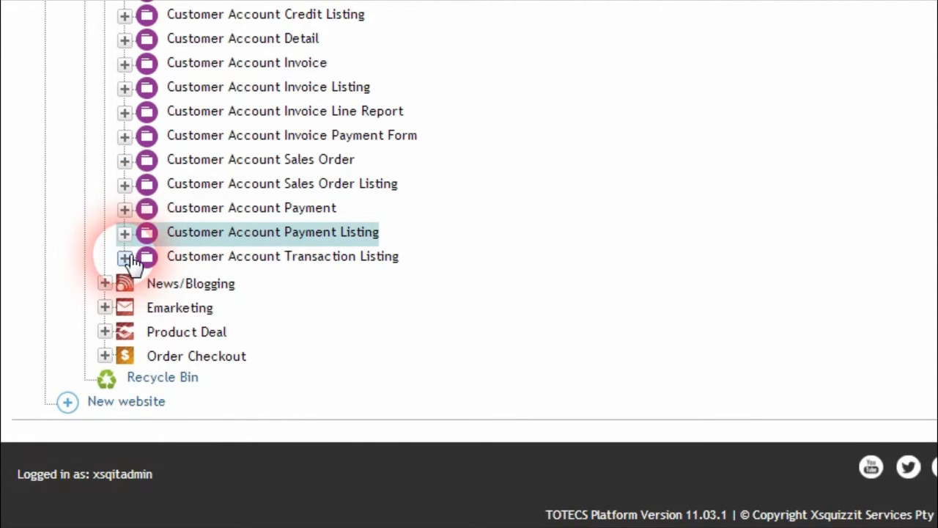
Step: View the formats inside Customer Account Transaction Listing and collapse the Account Enquiry formats library
left_click(126, 258)
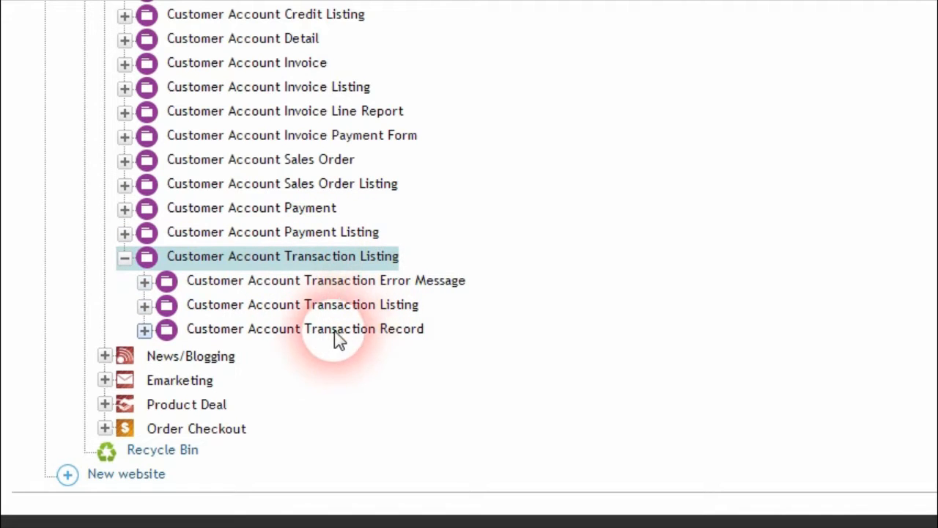
left_click(145, 305)
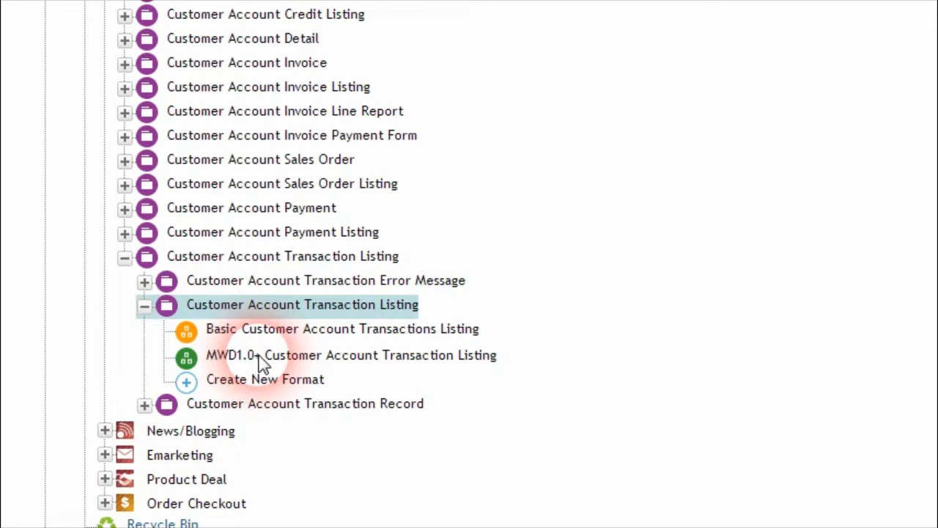
left_click(144, 306)
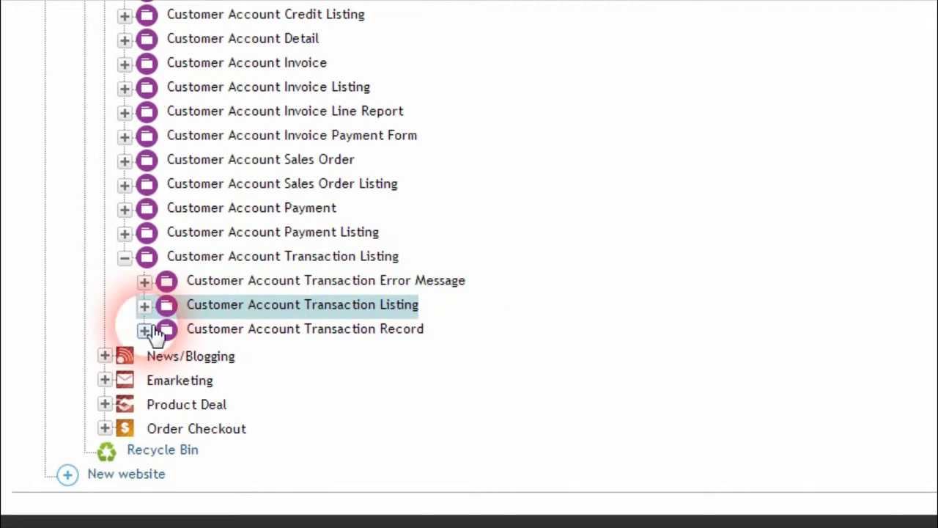
scroll(203, 351, "up", 1)
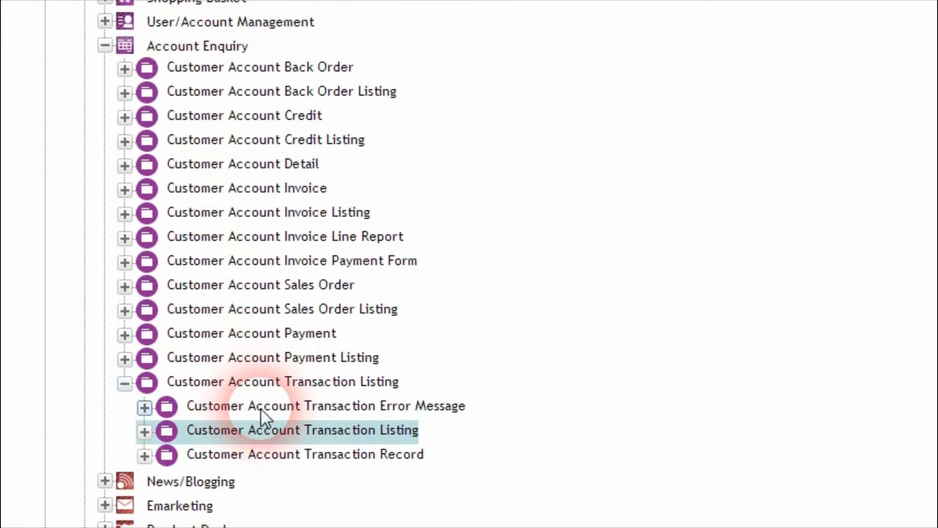
scroll(241, 394, "up", 2)
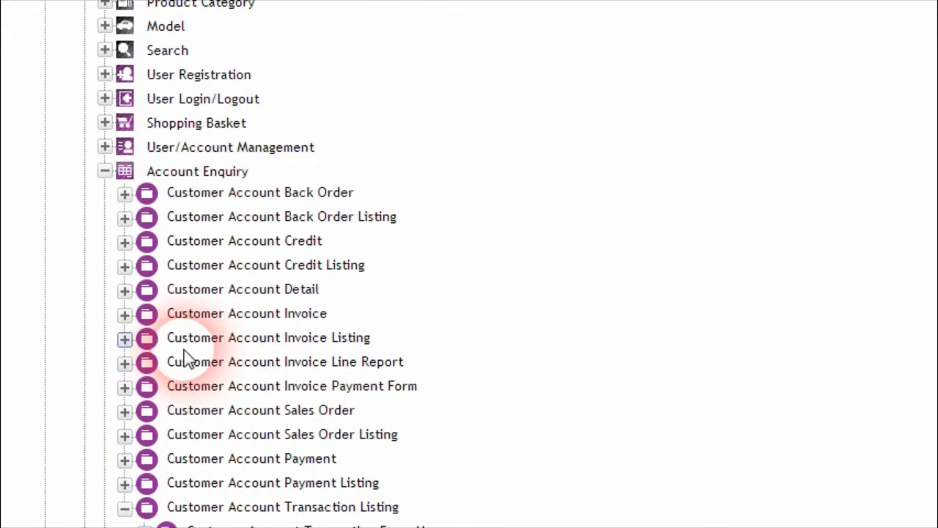
scroll(103, 304, "up", 2)
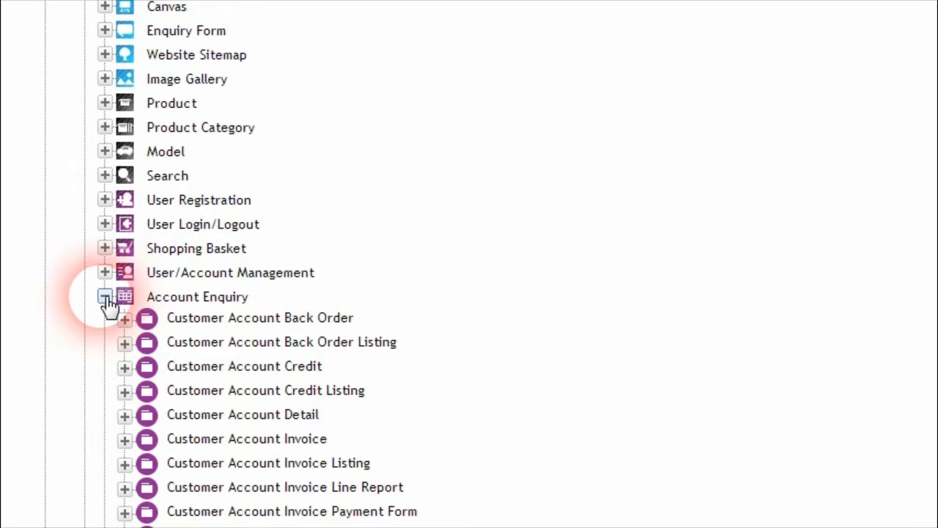
left_click(105, 296)
Step: Expand the website's Web Pages and its account-enquiry page, and open the transactions page in the Web Page Editor
scroll(104, 360, "up", 6)
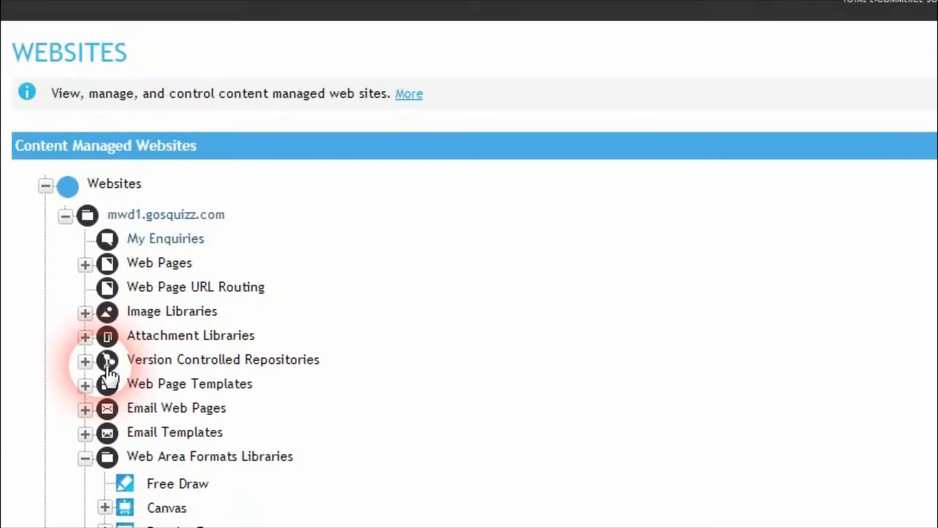
left_click(101, 267)
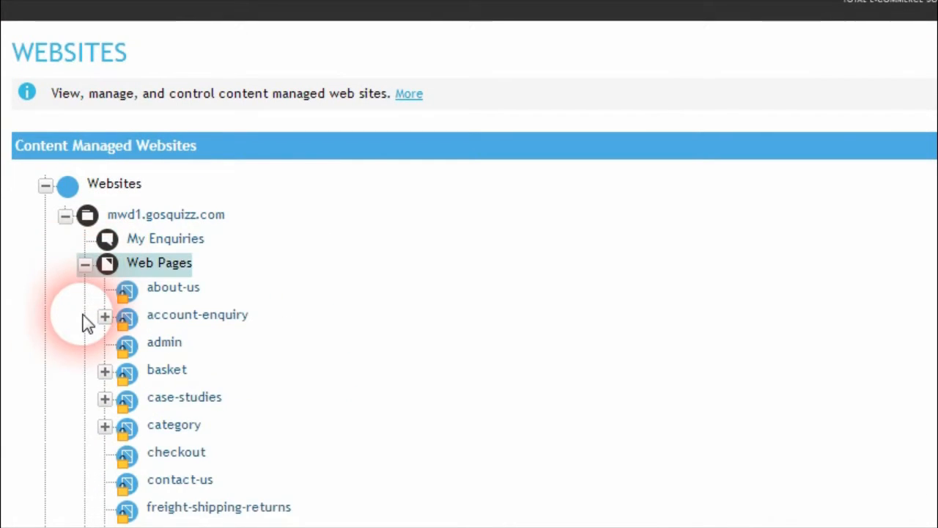
scroll(83, 318, "down", 5)
scroll(84, 329, "up", 2)
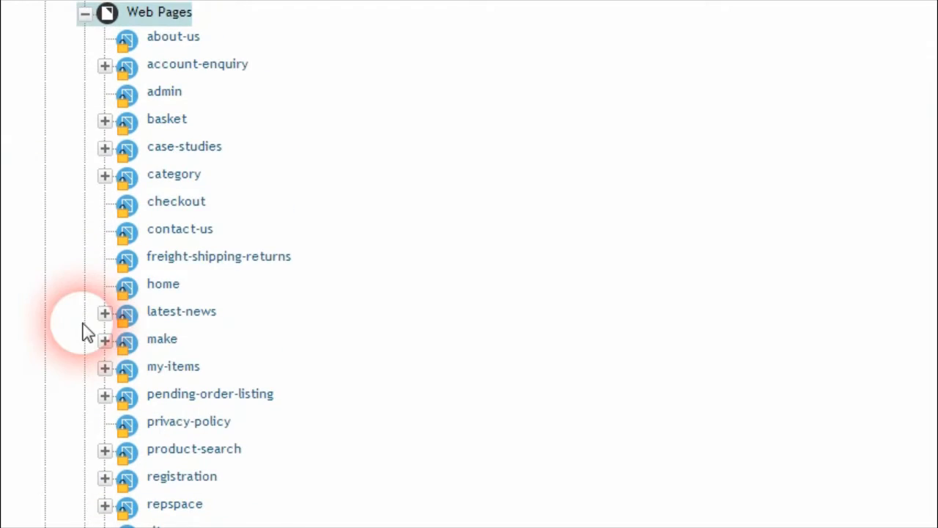
scroll(94, 287, "up", 2)
left_click(104, 190)
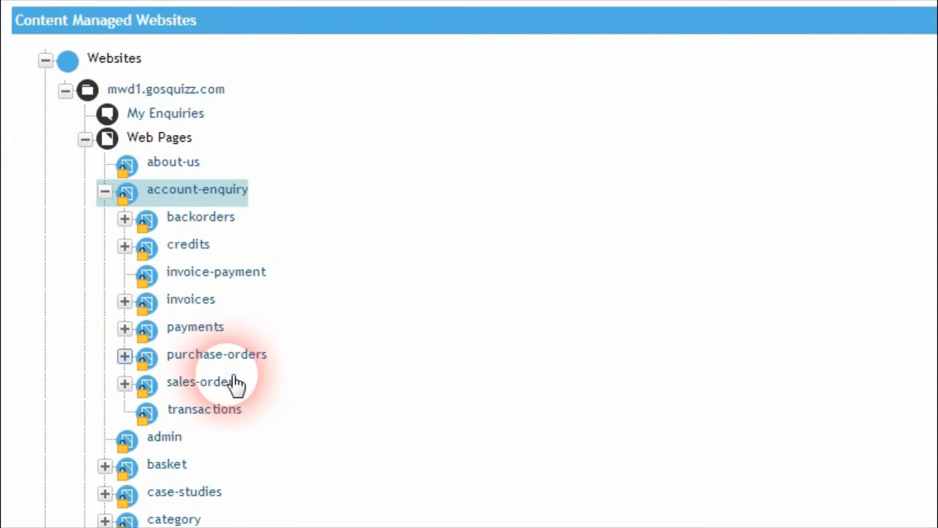
right_click(207, 411)
left_click(249, 442)
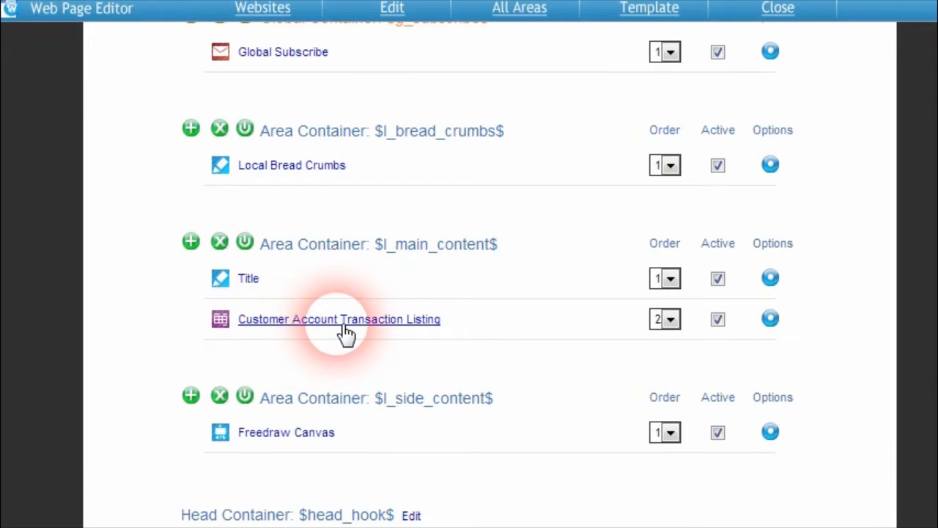
Step: Open the Customer Account Transaction Listing area's settings, set Transactions Per Page to 5, and save
left_click(419, 330)
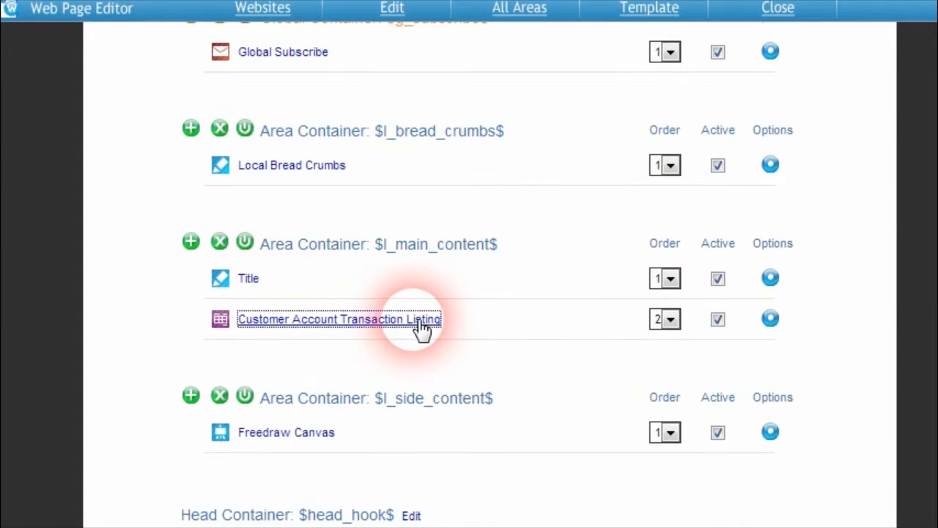
scroll(519, 366, "up", 3)
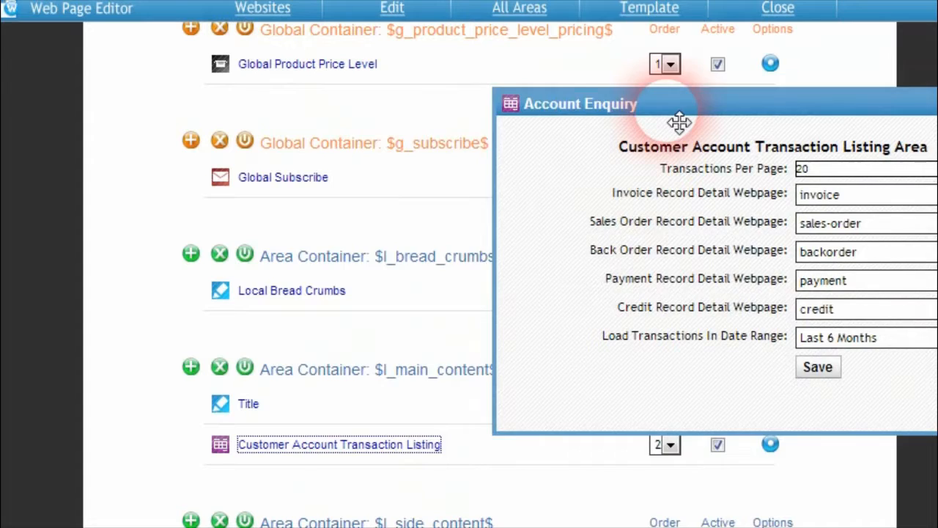
left_click_drag(682, 120, 388, 164)
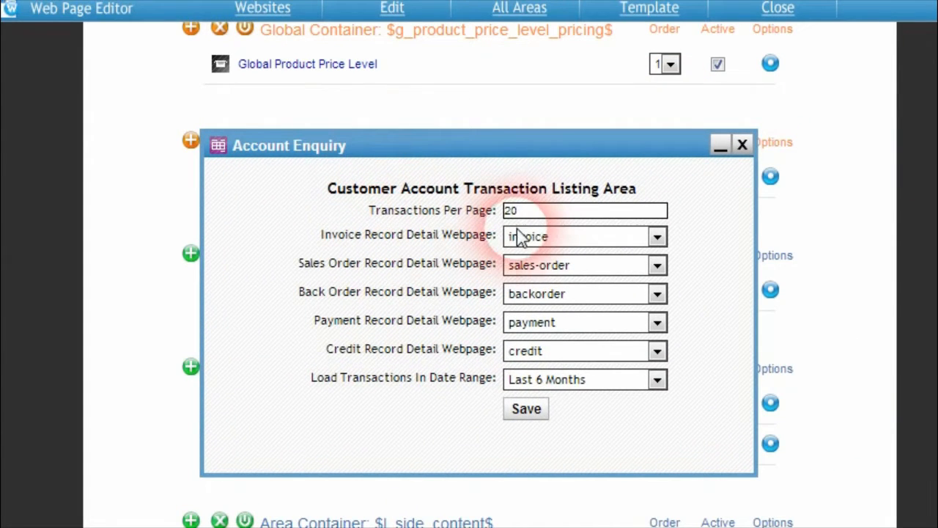
double_click(510, 210)
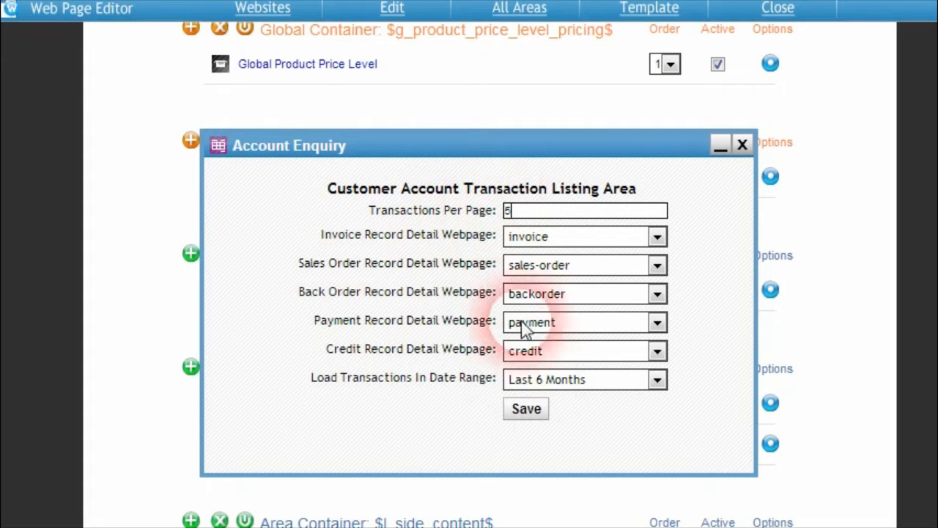
left_click(528, 412)
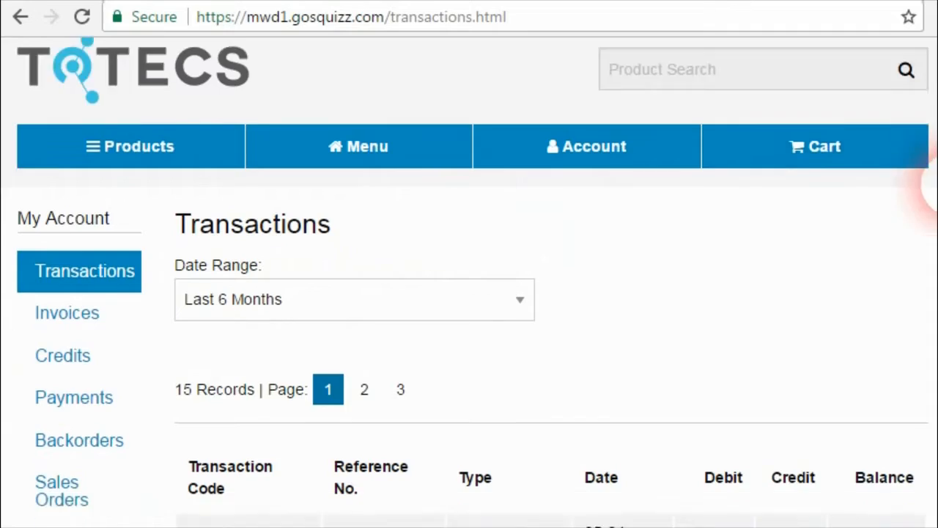
Step: Check the storefront's Transactions list by going through pages 2 and 3 and returning to page 1
scroll(923, 234, "down", 4)
scroll(787, 266, "up", 1)
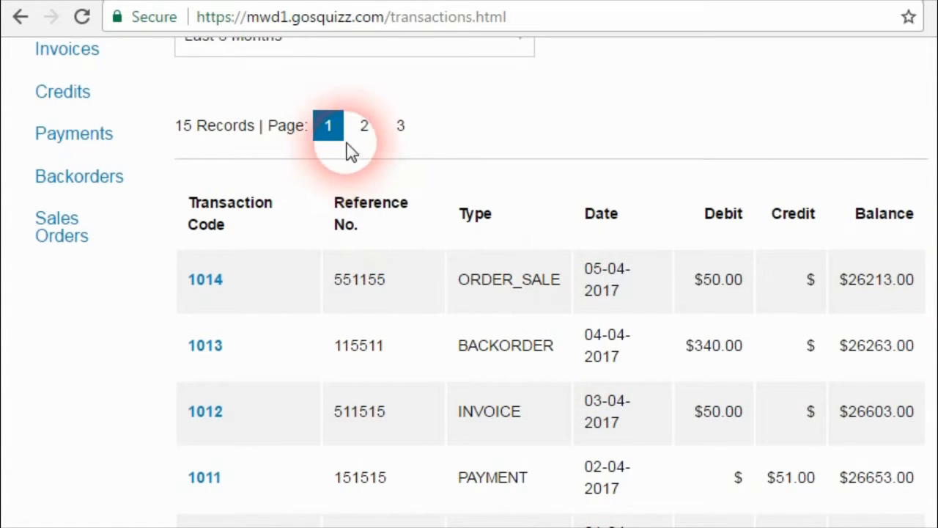
left_click_drag(937, 255, 935, 180)
left_click(367, 319)
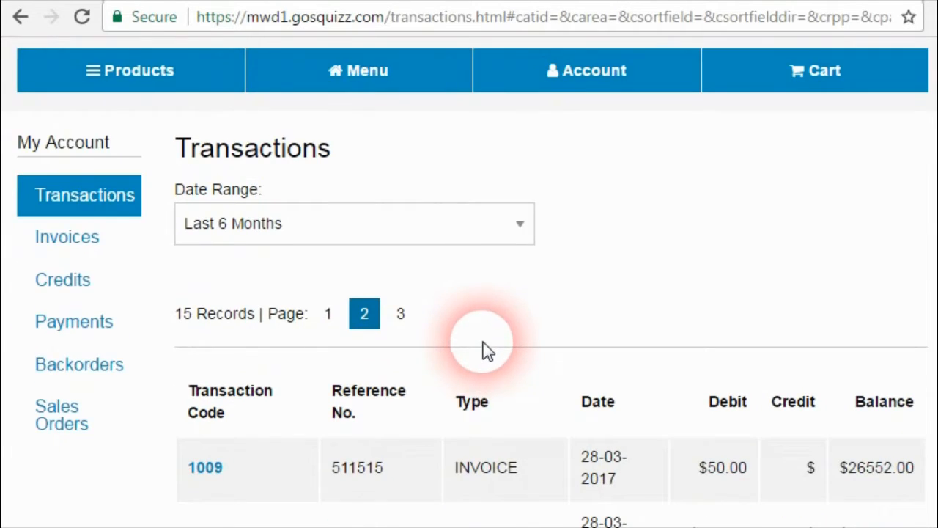
scroll(440, 322, "down", 2)
left_click(398, 213)
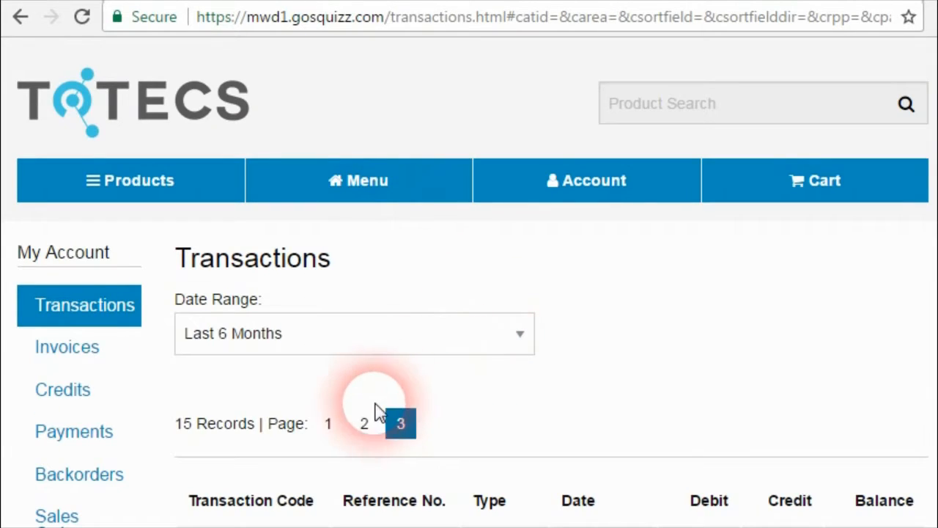
left_click(370, 420)
left_click(334, 424)
scroll(441, 315, "down", 3)
scroll(441, 316, "up", 1)
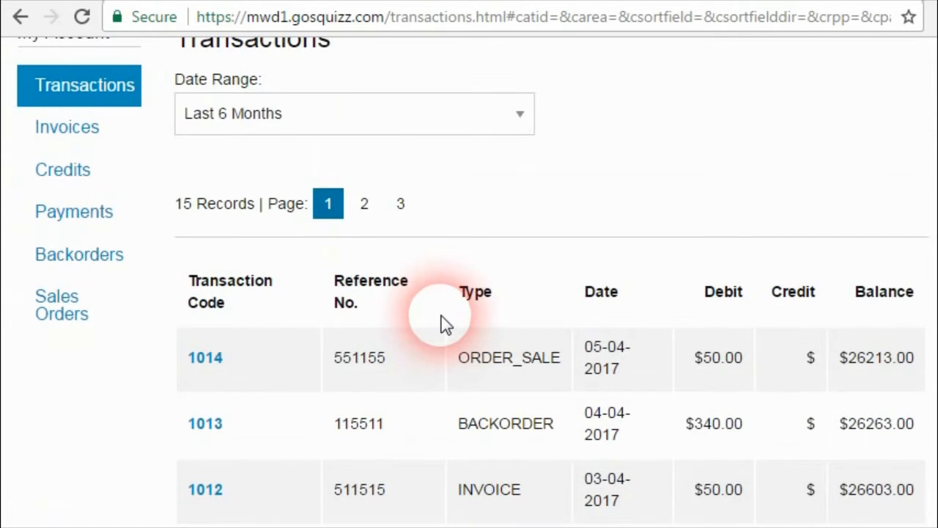
Step: Look over the storefront's Transactions list, and view the page choices for Sales Order Record Detail Webpage in the transaction listing settings
scroll(439, 323, "up", 1)
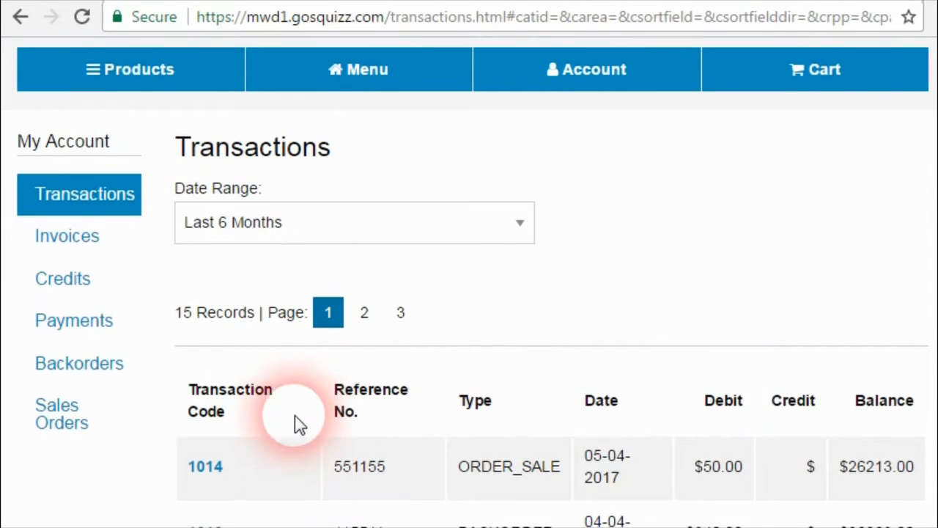
scroll(519, 370, "down", 2)
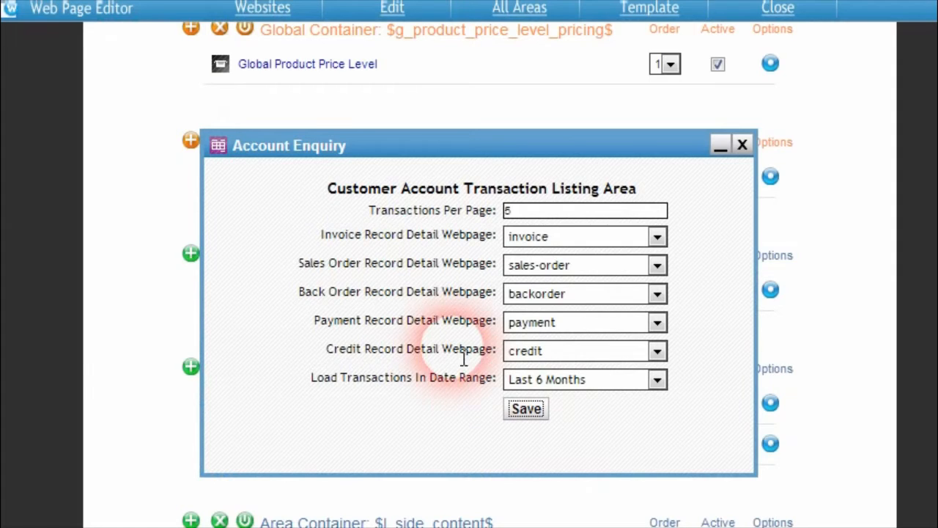
left_click(576, 269)
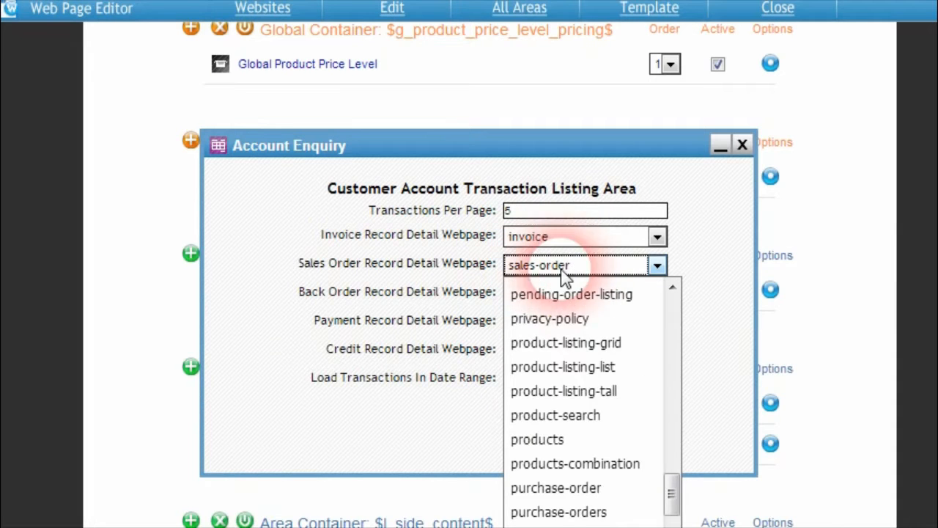
scroll(564, 440, "up", 1)
left_click(658, 268)
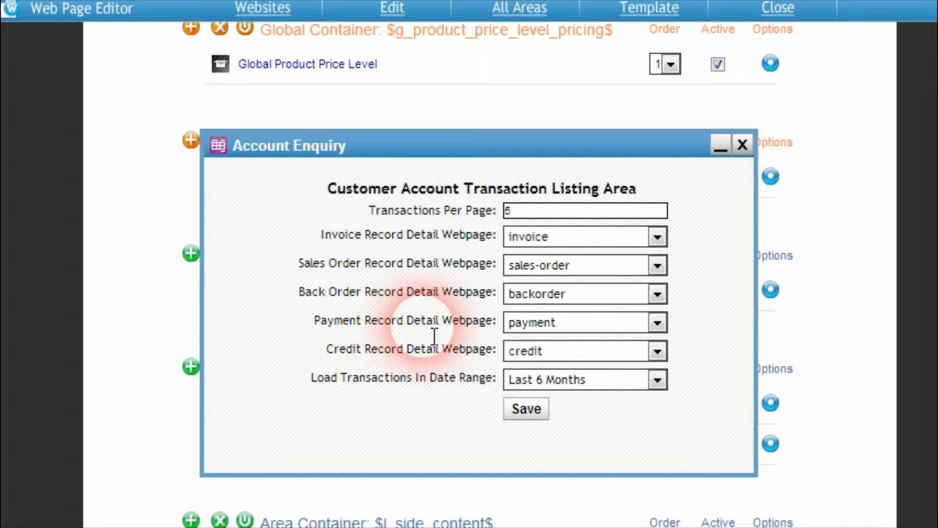
Step: View the available options for Load Transactions In Date Range without choosing a different one
left_click(658, 382)
left_click(657, 383)
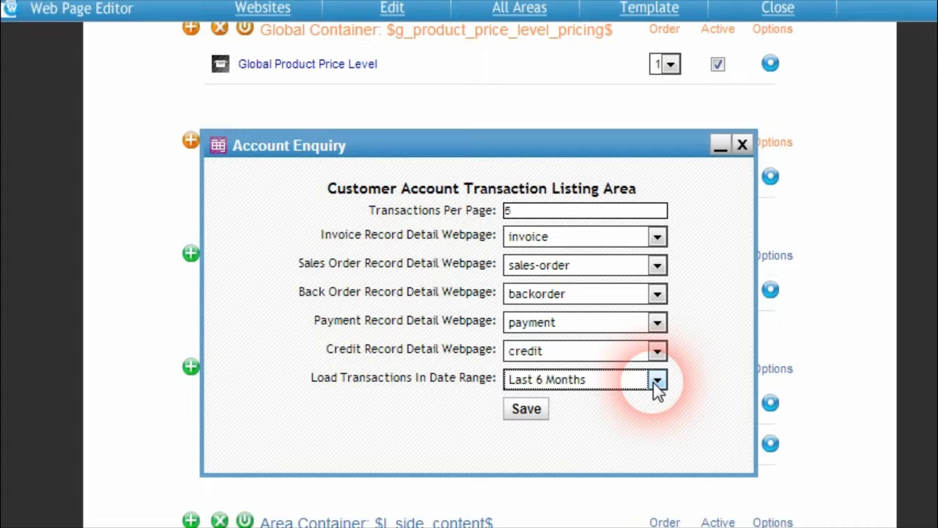
left_click(656, 383)
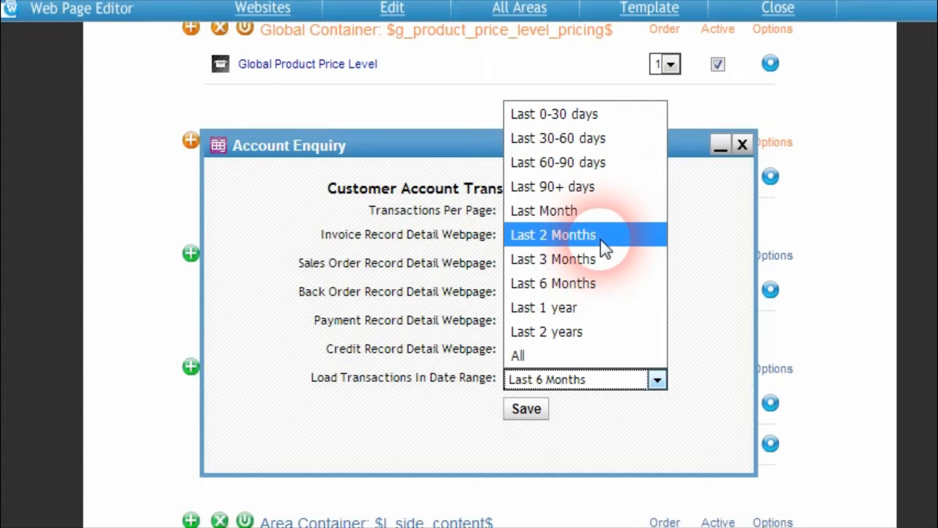
left_click(723, 283)
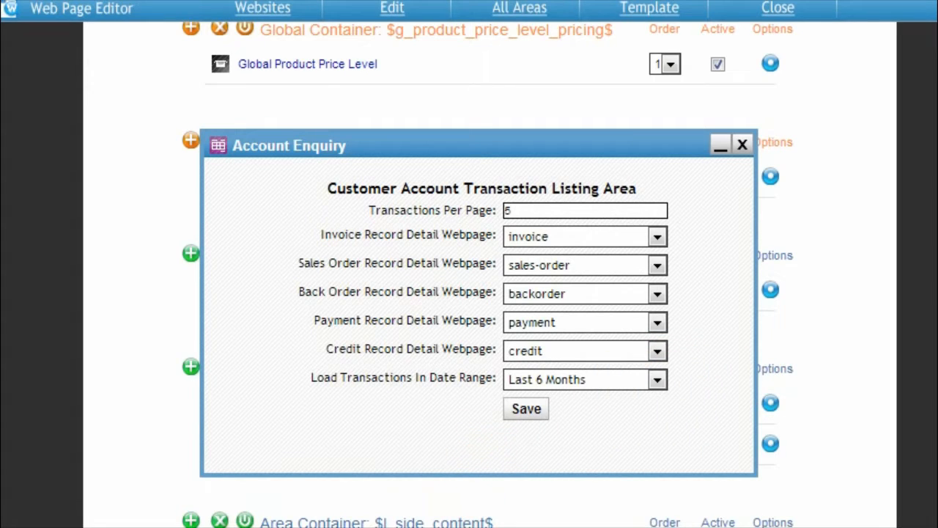
Step: Set Load Transactions In Date Range to Last 2 Months and save the Customer Account Transaction Listing area
left_click(658, 379)
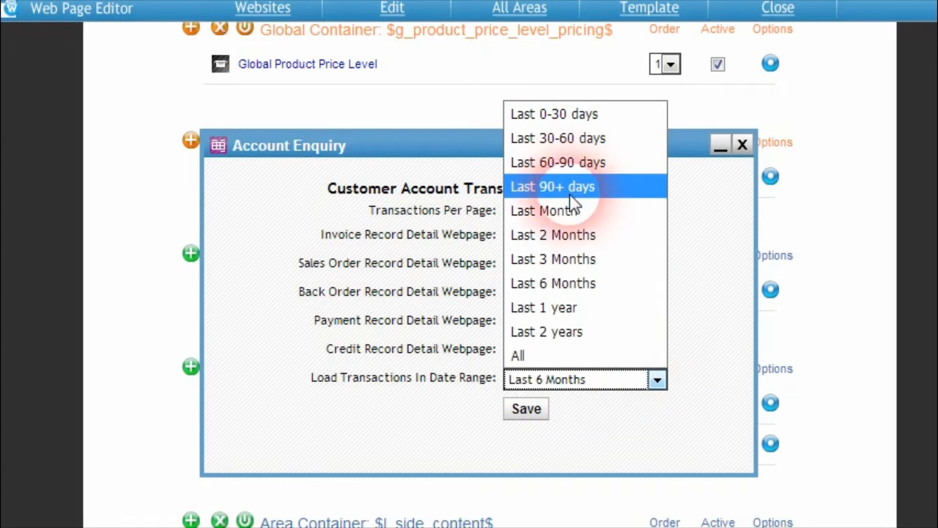
left_click(591, 236)
left_click(526, 411)
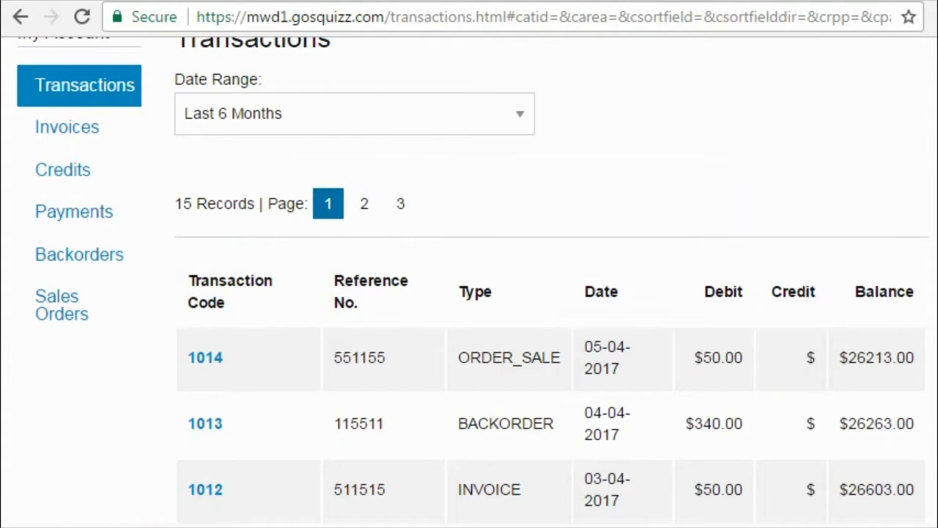
Step: Reload the storefront's transactions.html page and check its default Date Range and the available range options
left_click(297, 16)
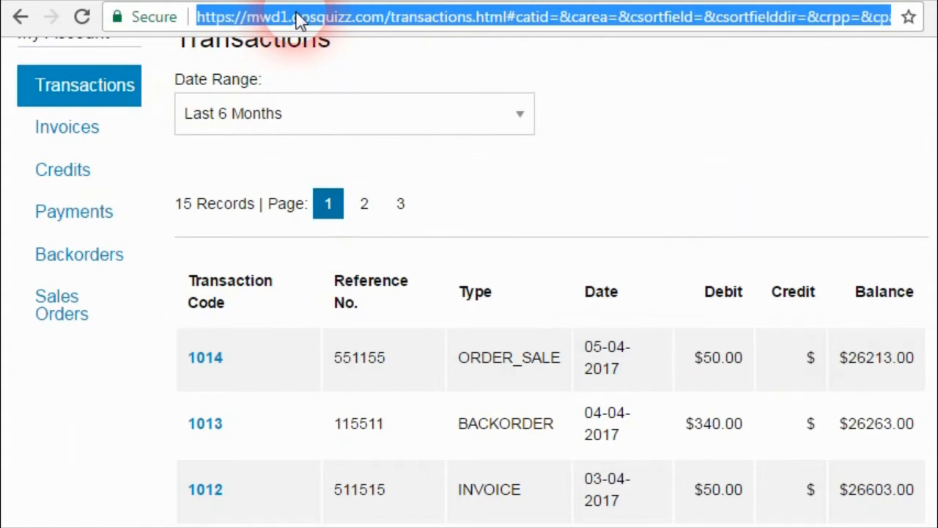
key("Return")
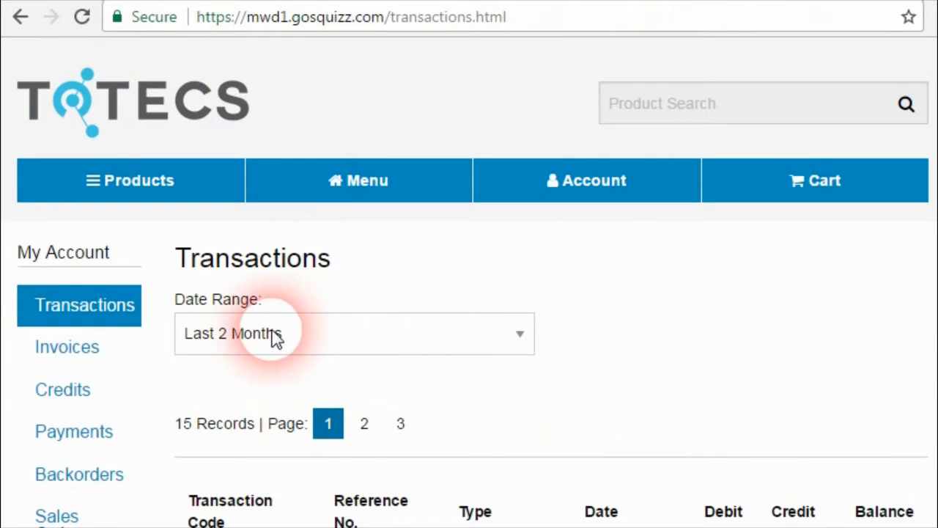
left_click(519, 328)
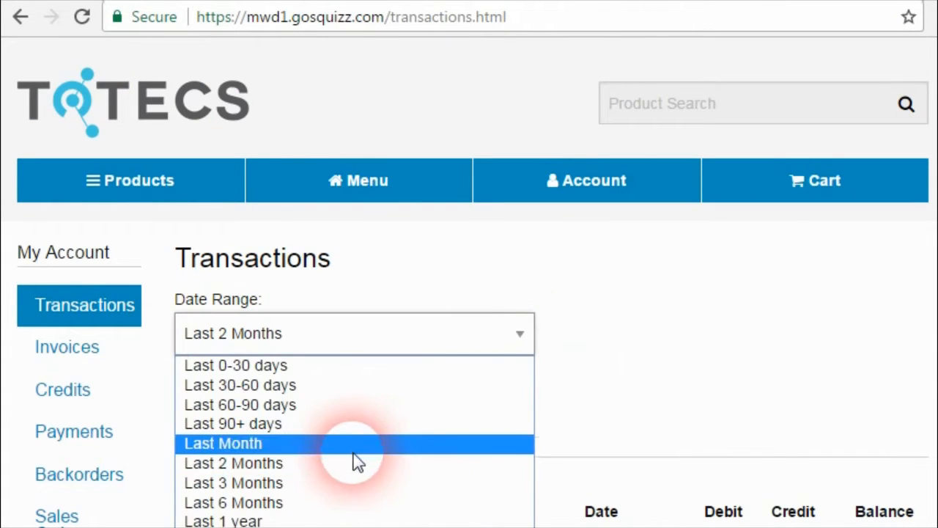
left_click(529, 336)
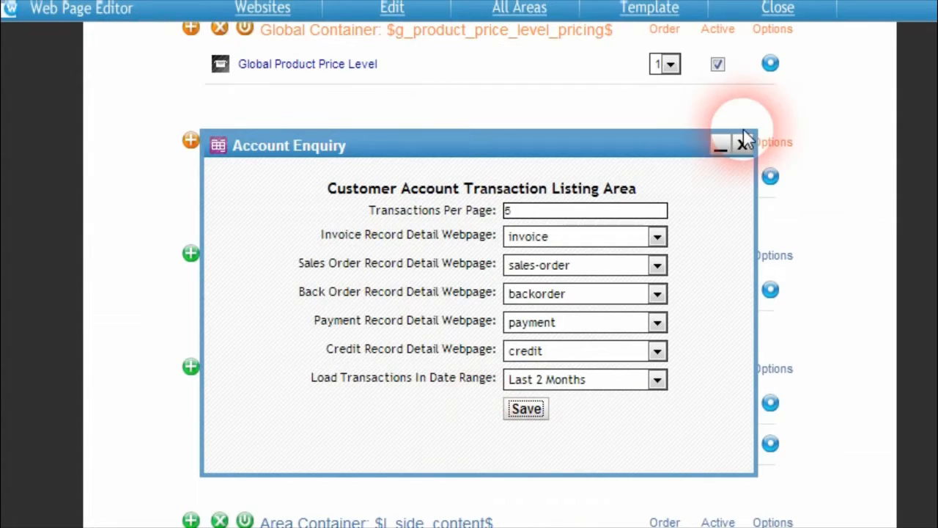
Step: Close the transaction listing settings, open all areas of the payments page, and view the Customer Account Payment Listing settings
left_click(742, 142)
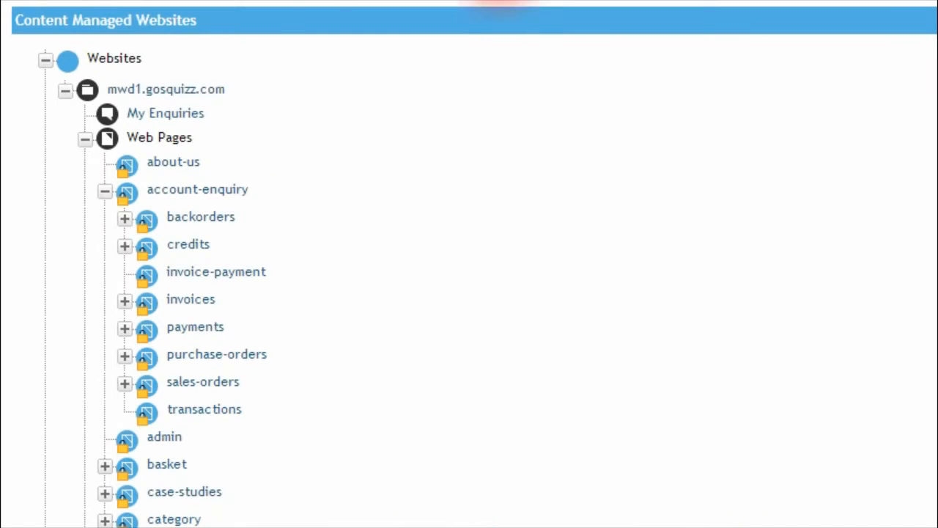
right_click(205, 328)
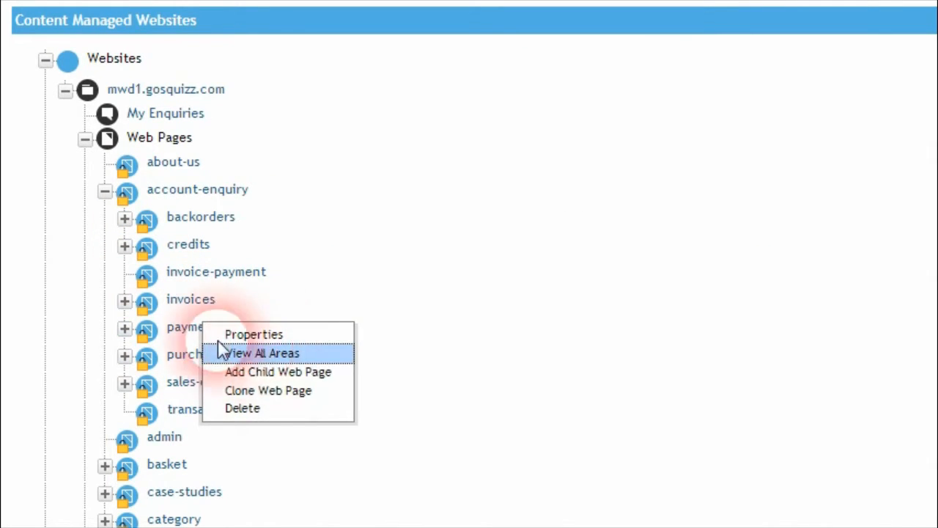
left_click(221, 352)
left_click(389, 323)
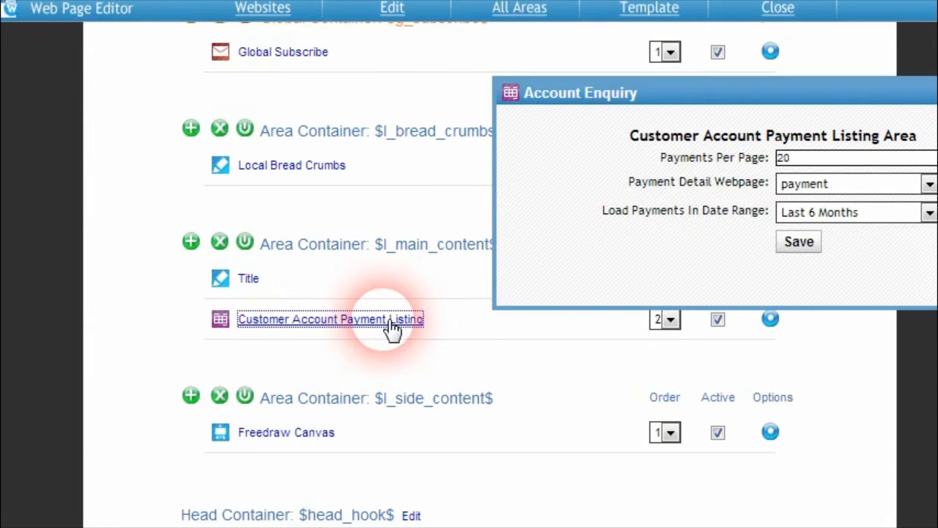
left_click_drag(648, 98, 379, 176)
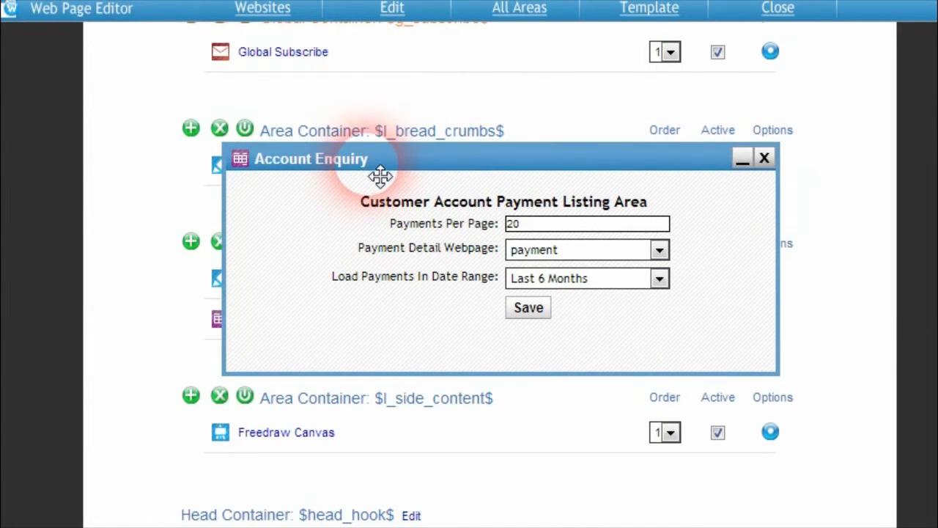
left_click(532, 232)
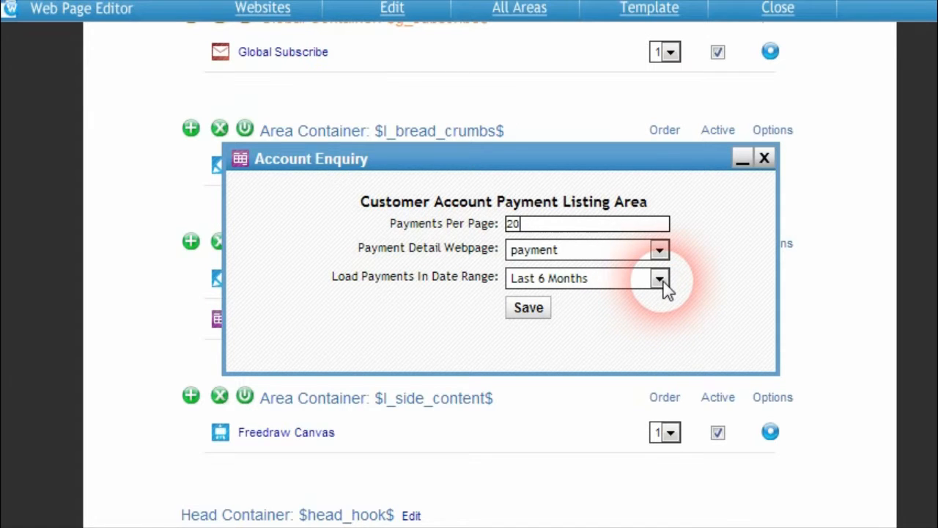
left_click(765, 158)
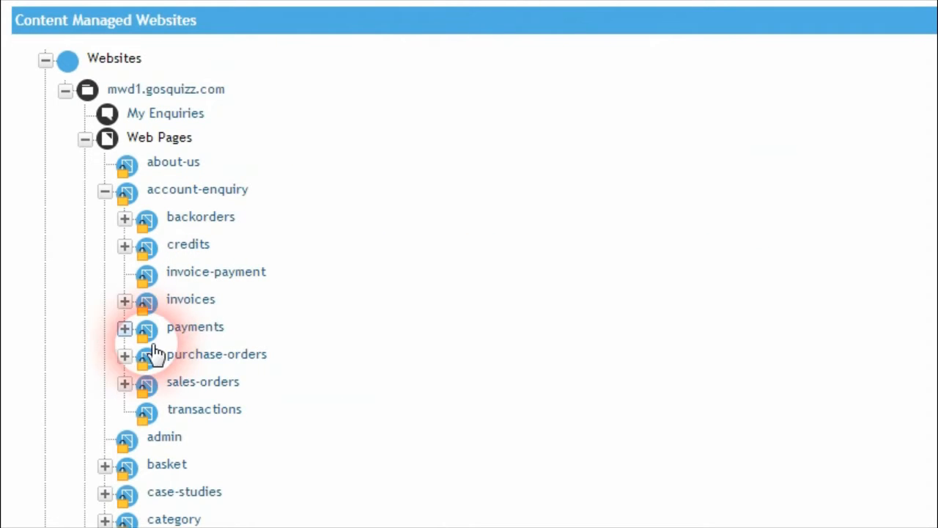
Step: Open all areas of the credits page and view the Customer Account Credit Listing settings, leaving them unsaved
left_click(199, 252)
right_click(200, 252)
left_click(242, 272)
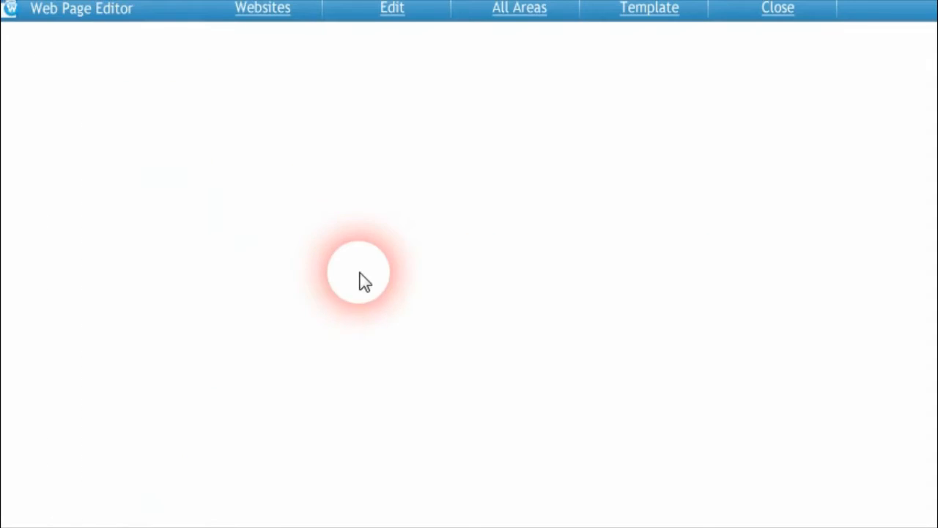
left_click(401, 323)
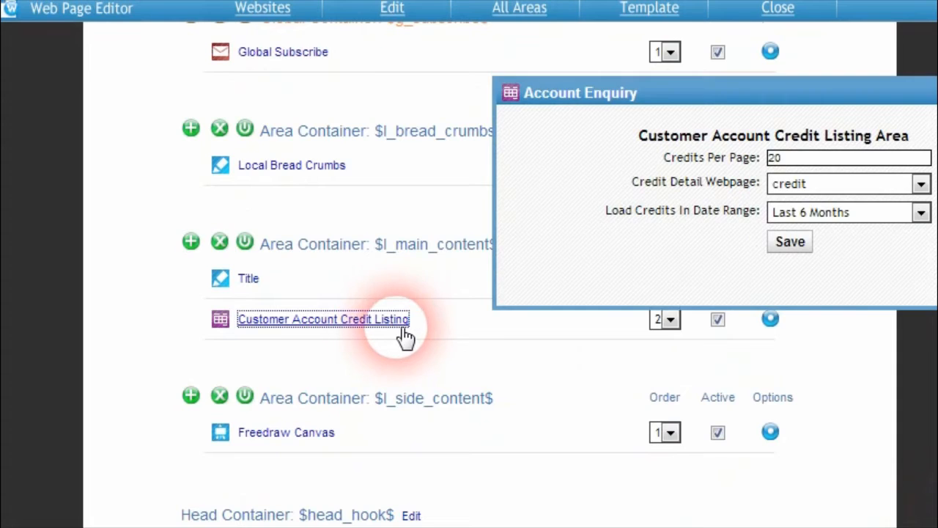
left_click_drag(661, 102, 426, 131)
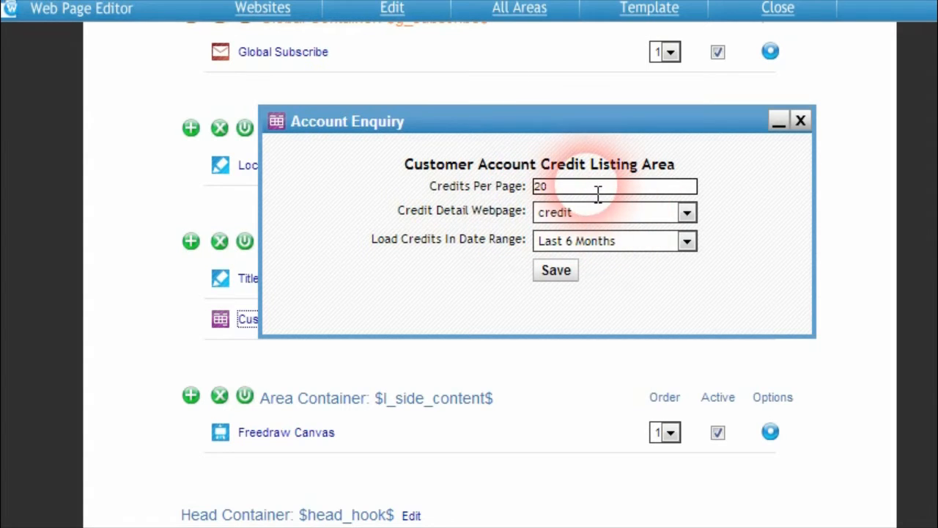
double_click(540, 186)
left_click(548, 187)
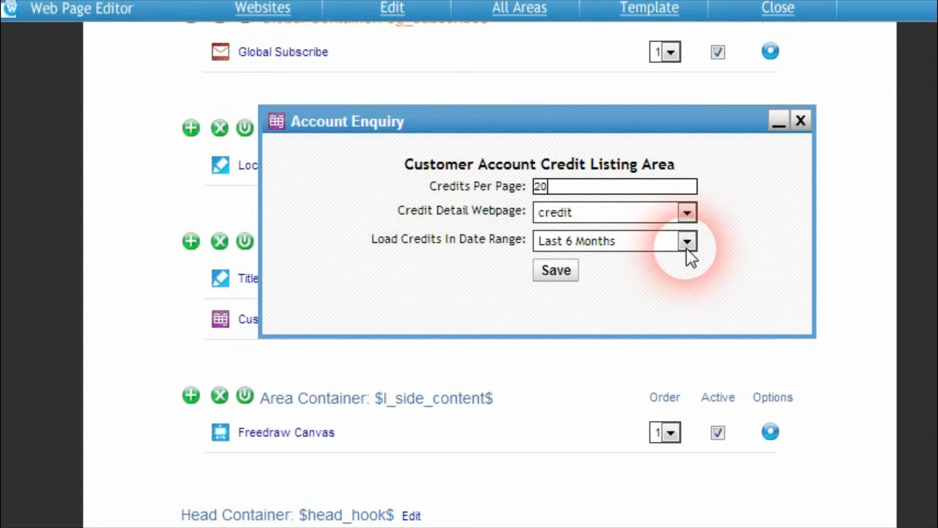
left_click(801, 121)
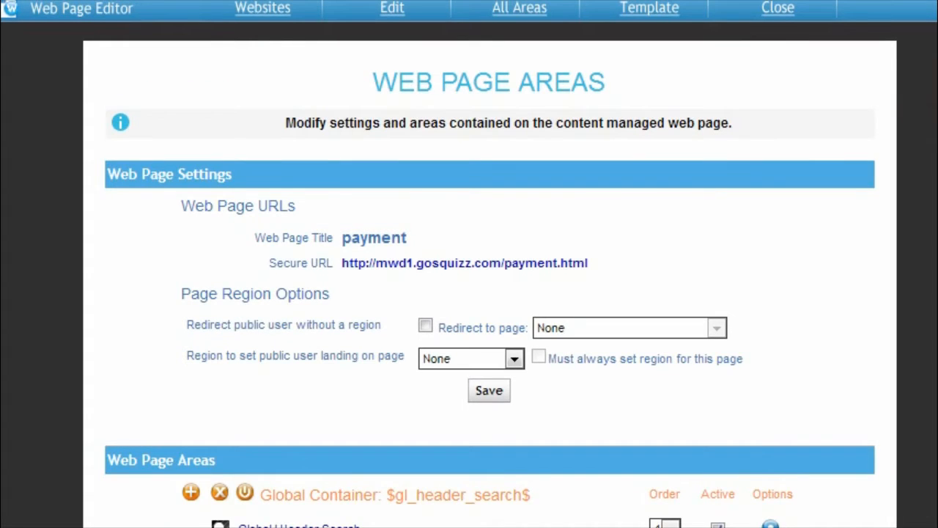
Step: On the payment detail page, check the Customer Account Payment area for configurable options and close its settings
scroll(489, 293, "down", 20)
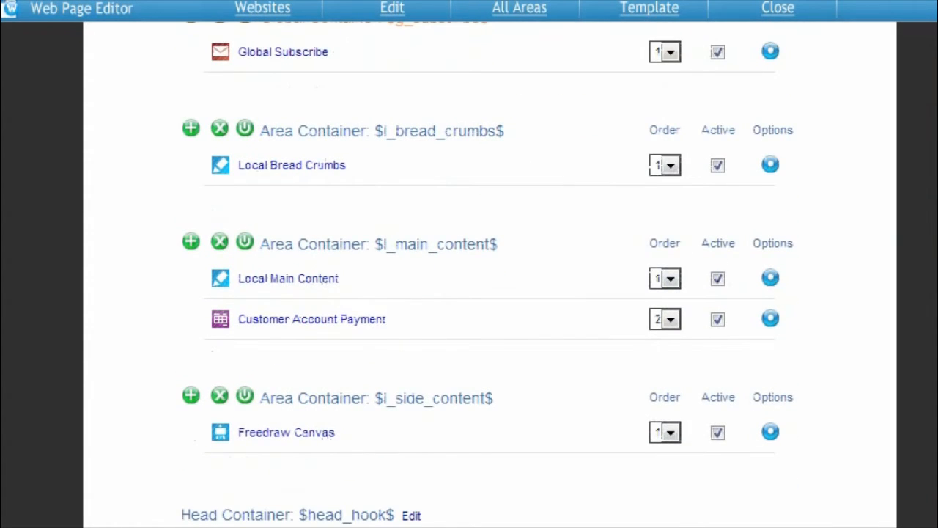
left_click(341, 323)
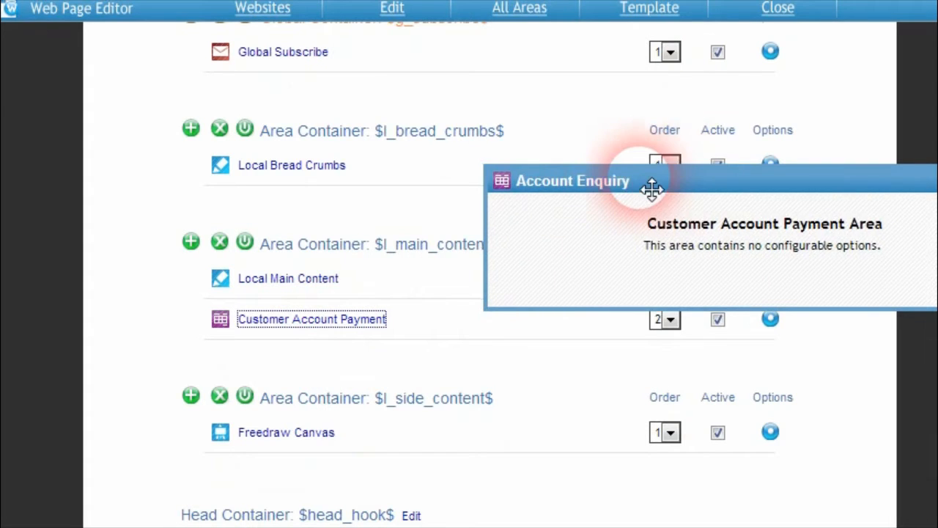
left_click_drag(652, 189, 491, 163)
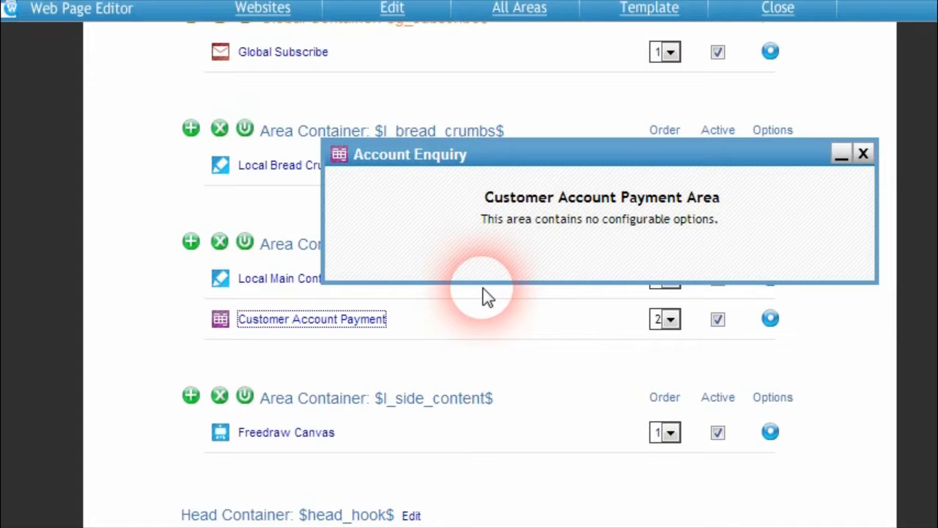
left_click(864, 154)
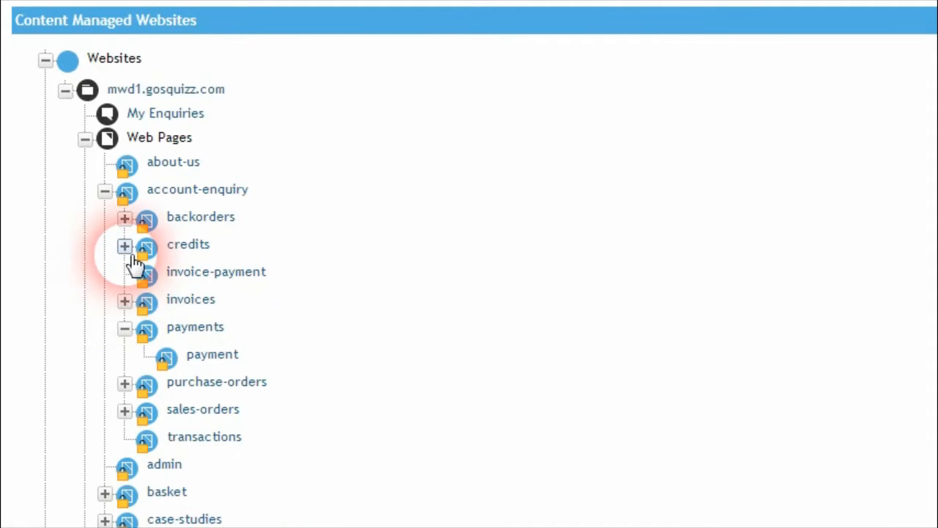
Step: Open all areas of the credit page under credits and check the Customer Account Credit area for configurable options
left_click(125, 244)
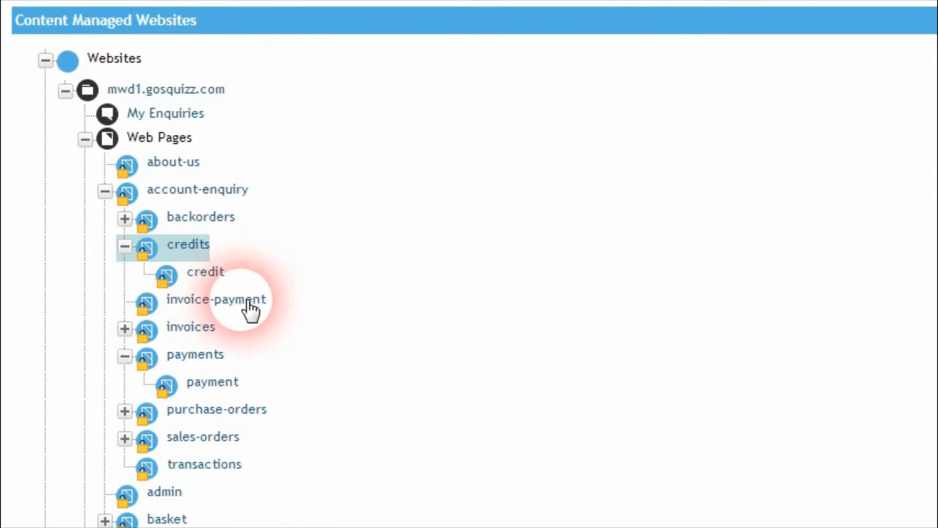
left_click(205, 273)
right_click(205, 273)
left_click(237, 303)
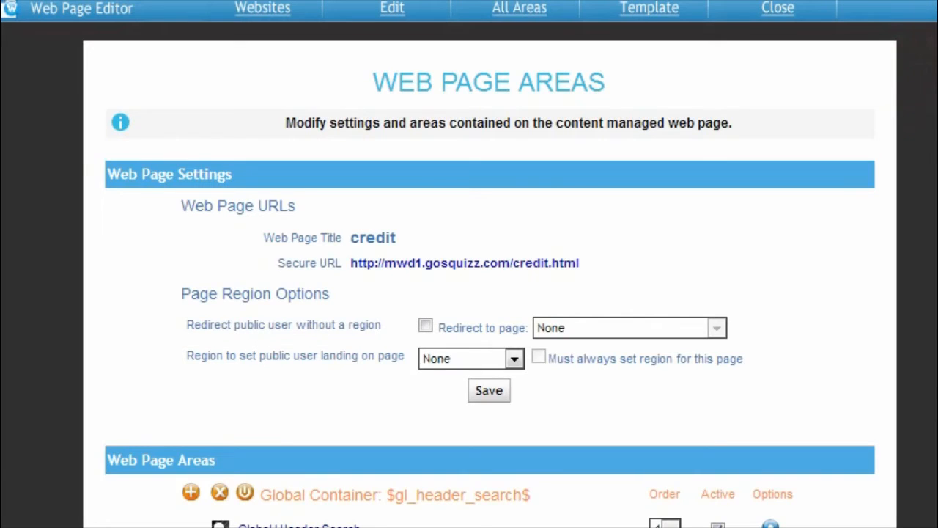
scroll(566, 262, "down", 10)
scroll(484, 293, "down", 10)
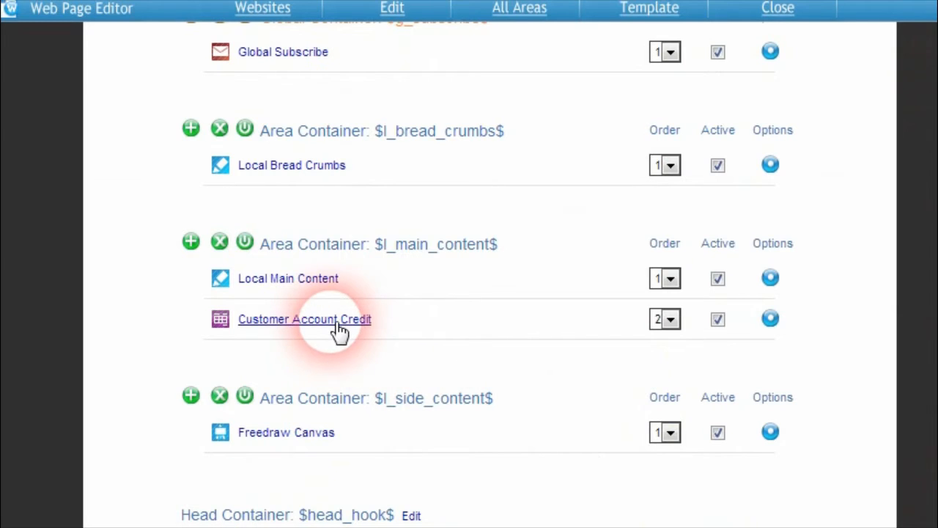
left_click(335, 320)
left_click_drag(715, 184, 460, 203)
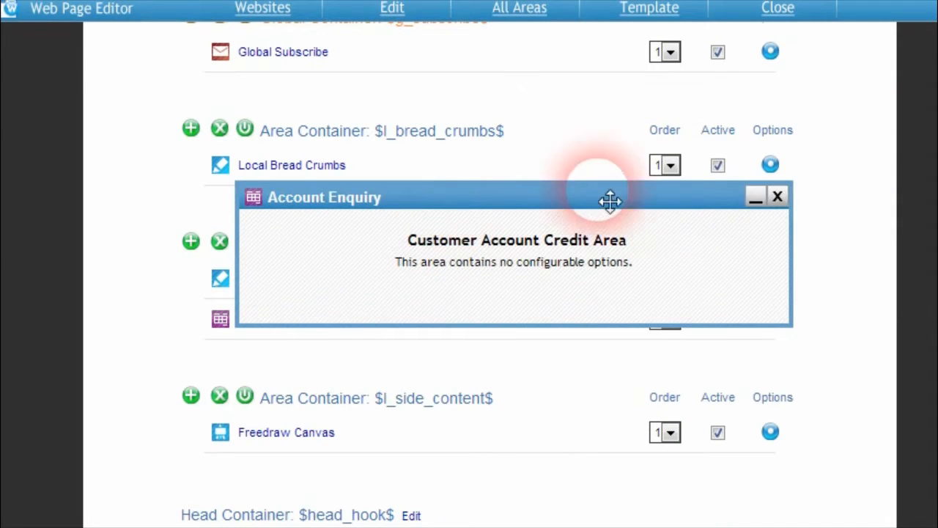
left_click(775, 196)
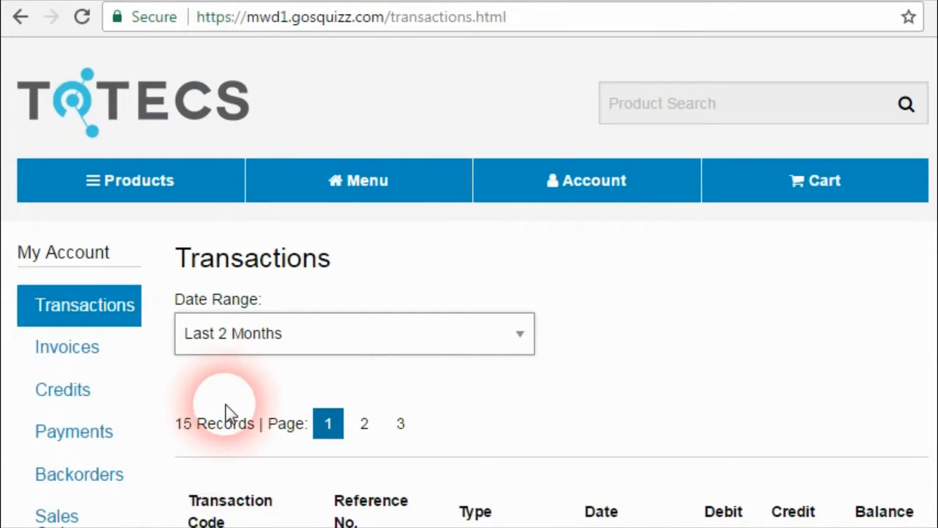
Step: Look over the records in the storefront's Transactions list again
scroll(229, 411, "down", 3)
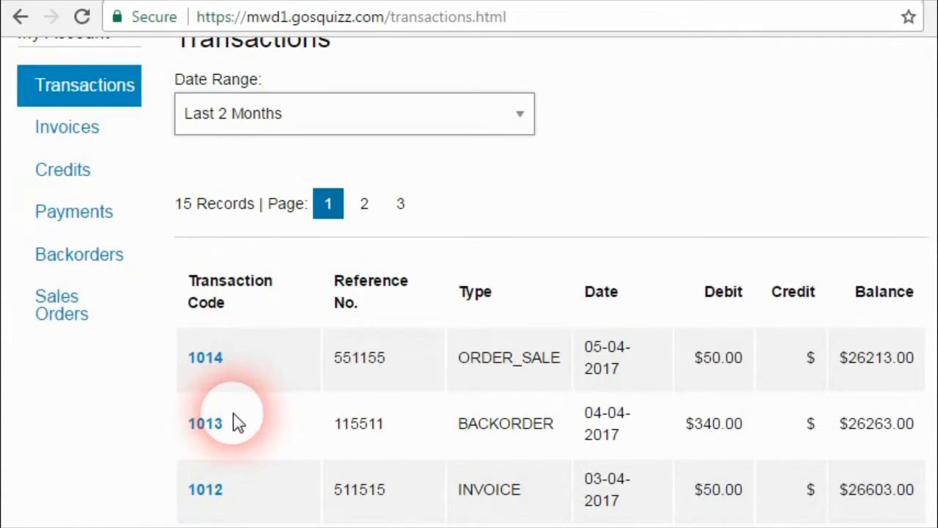
scroll(224, 396, "up", 2)
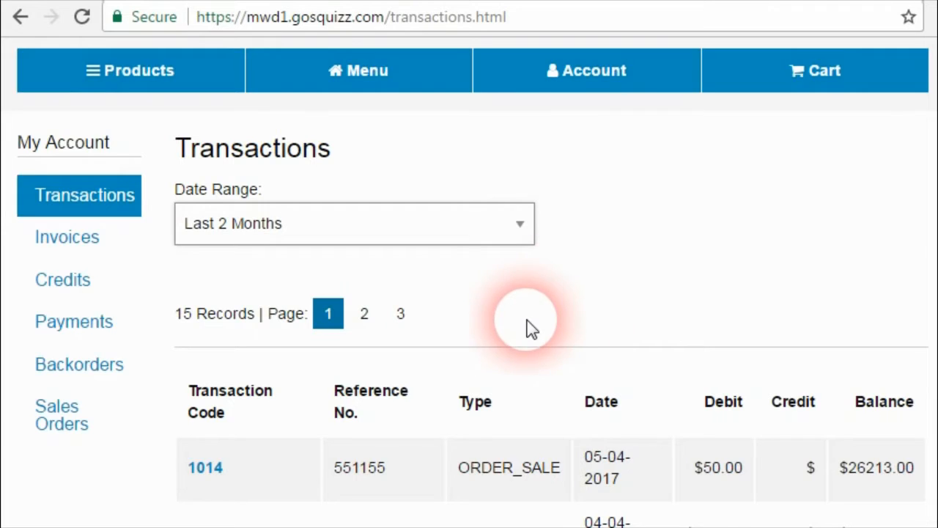
scroll(566, 319, "down", 3)
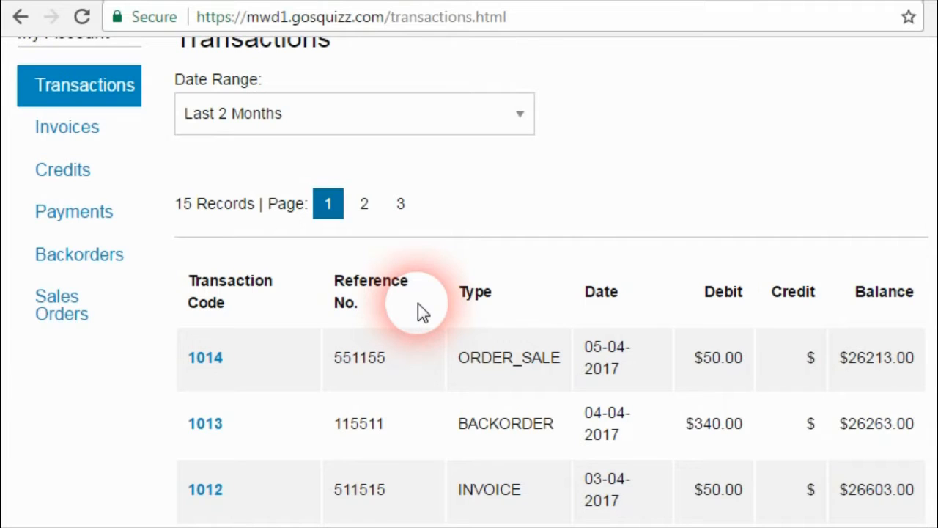
scroll(932, 282, "up", 1)
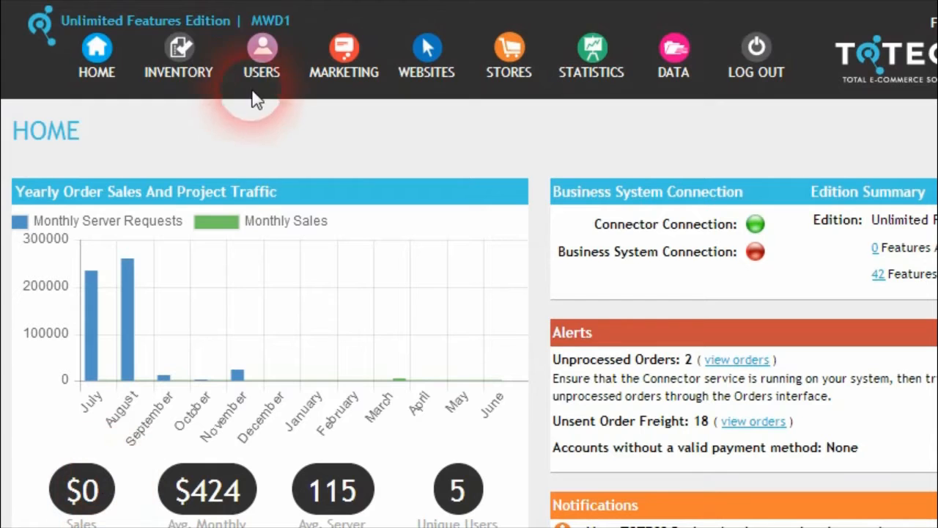
Step: In the administration site's user permissions, open the Account Customer Facility Role for editing and examine its Briefcase permissions
left_click(262, 53)
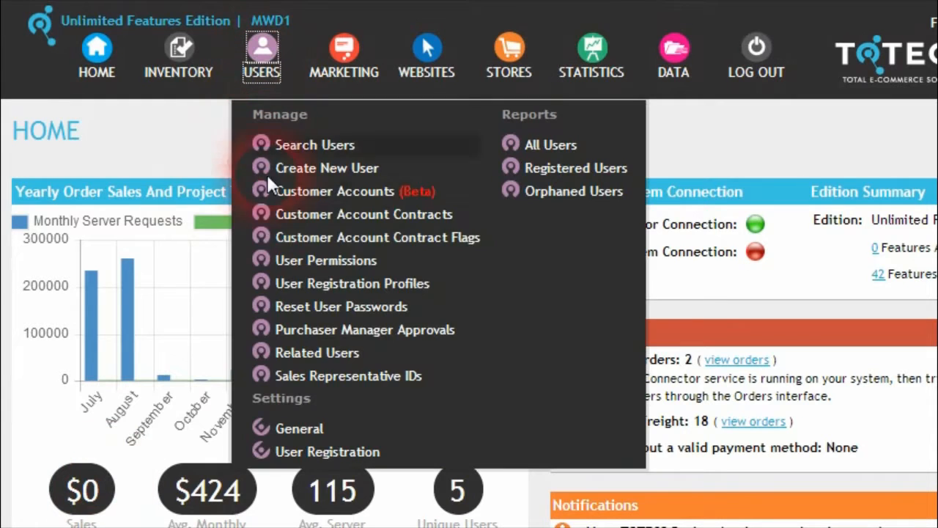
left_click(364, 270)
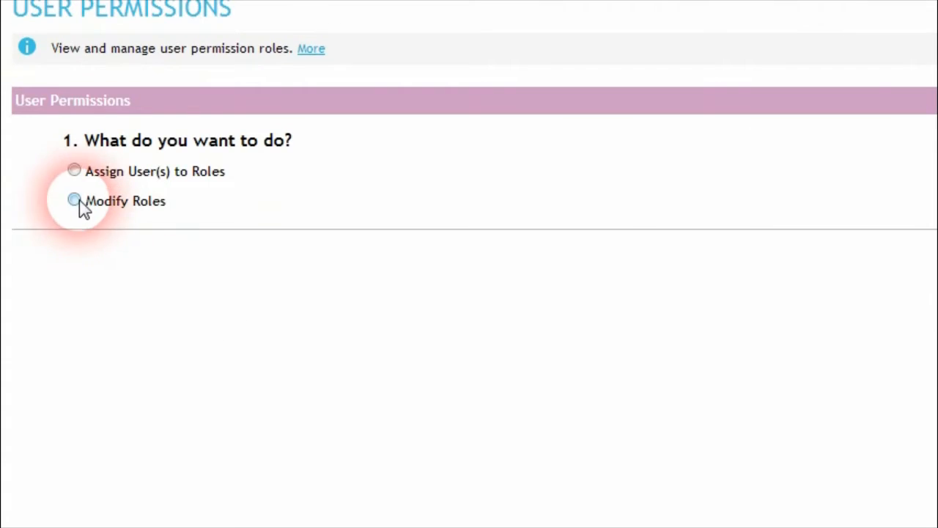
left_click(76, 201)
scroll(132, 308, "down", 8)
left_click(149, 176)
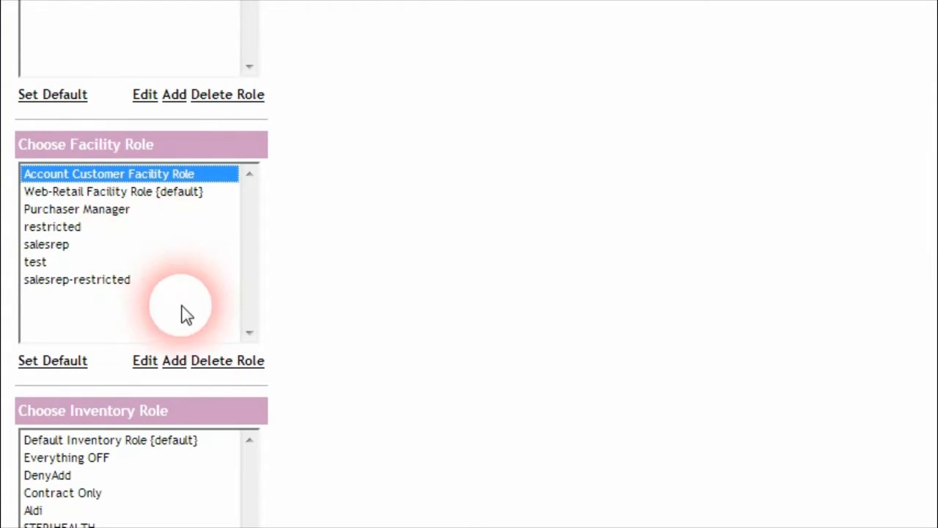
left_click(146, 361)
scroll(264, 370, "down", 8)
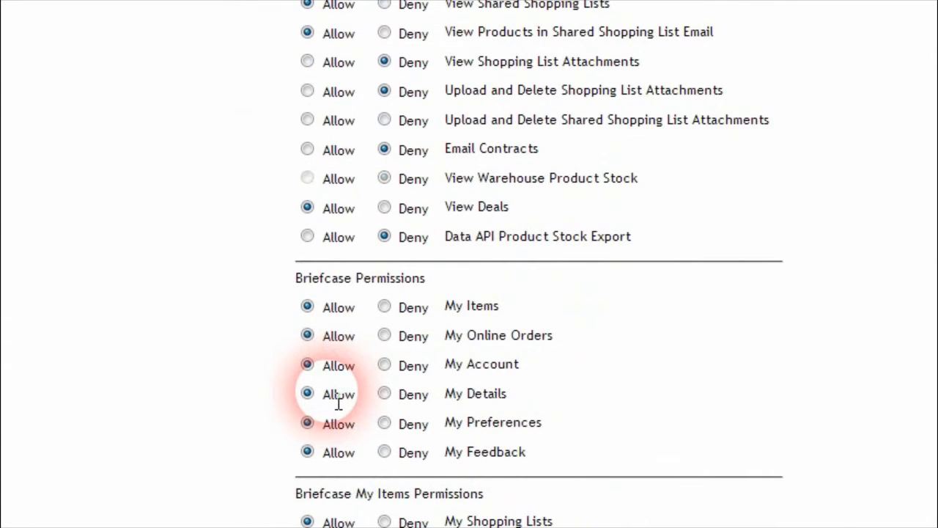
scroll(338, 400, "up", 2)
scroll(337, 399, "down", 5)
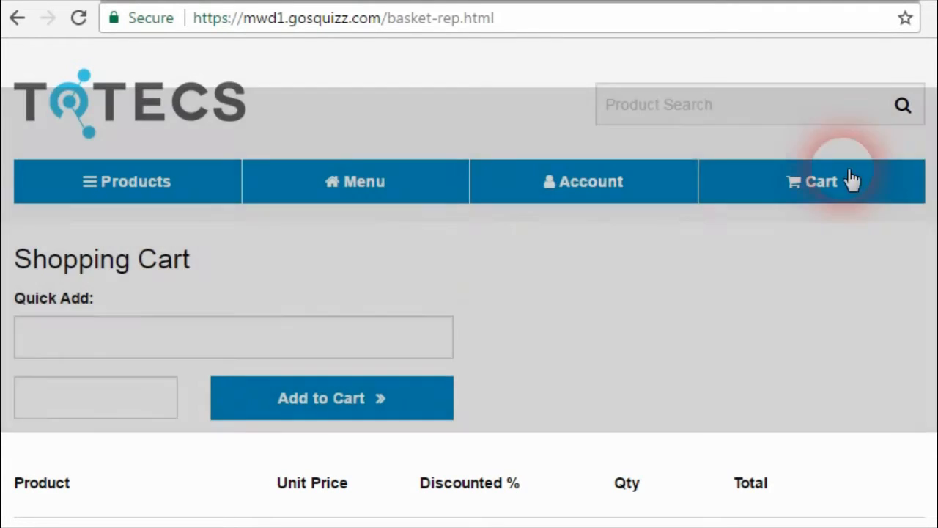
Step: On the storefront, look over the Shopping Cart's quick add area and its product lines with unit prices and discounts
scroll(932, 99, "down", 2)
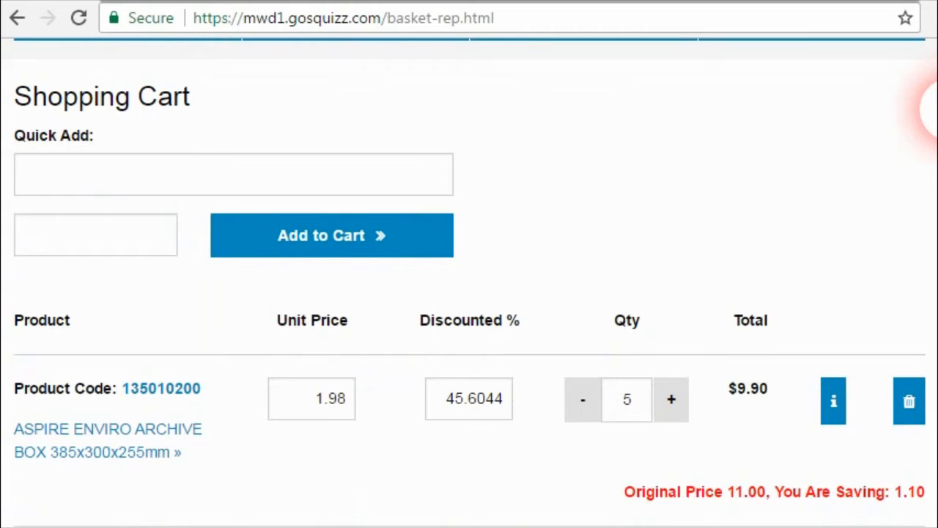
scroll(934, 109, "up", 1)
scroll(932, 102, "down", 2)
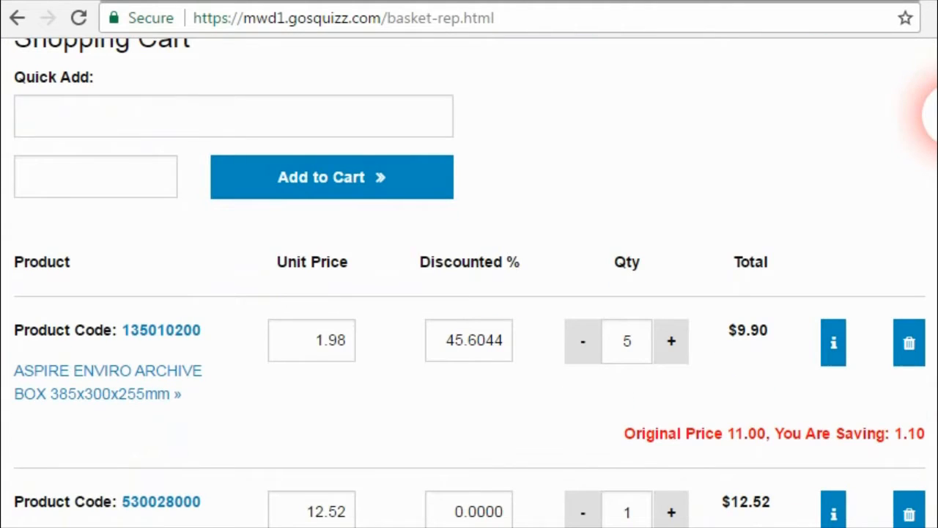
scroll(933, 114, "up", 3)
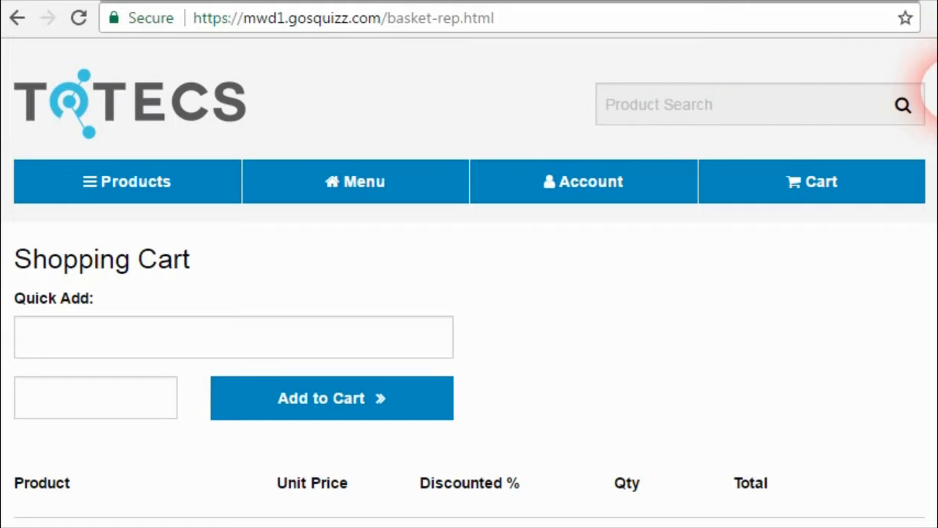
scroll(932, 106, "down", 3)
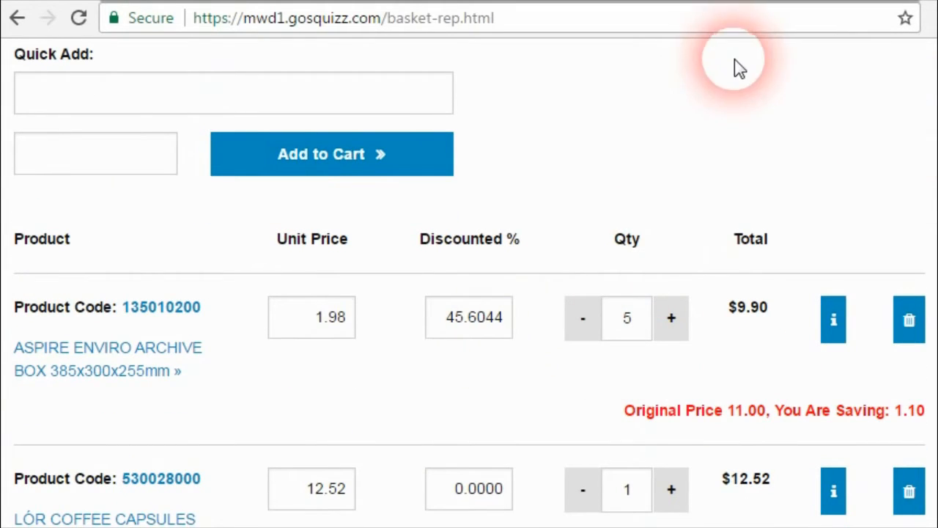
Step: Open the product information for cart item 135010200 and review its ordering fields, cost price label and sell price levels
left_click(835, 320)
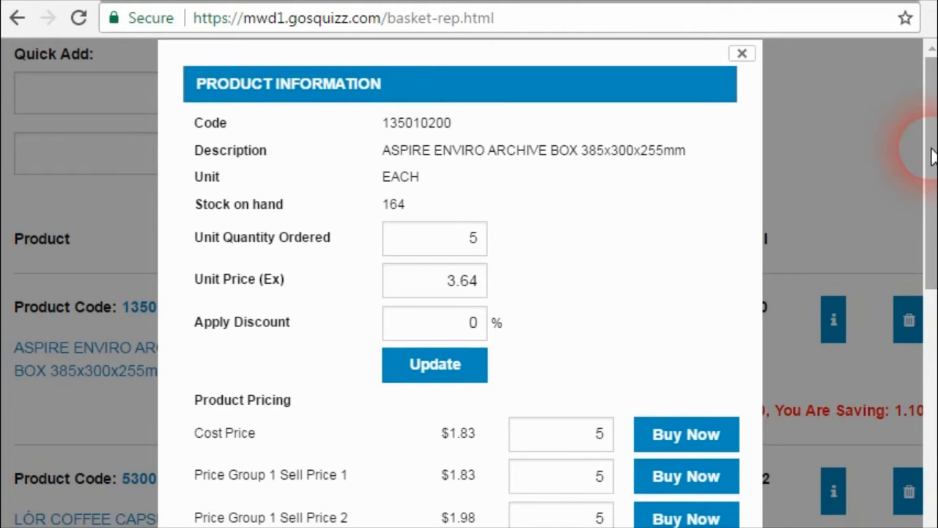
left_click_drag(932, 149, 916, 272)
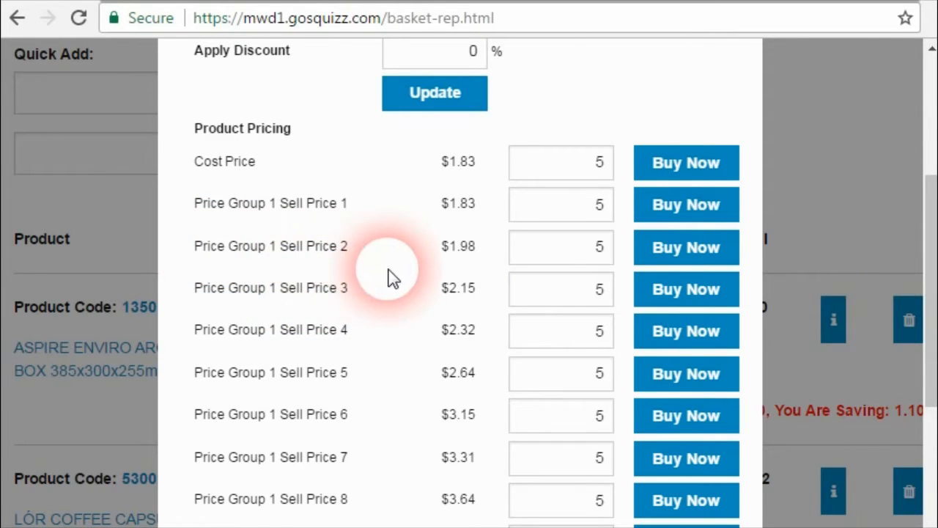
left_click_drag(927, 360, 920, 278)
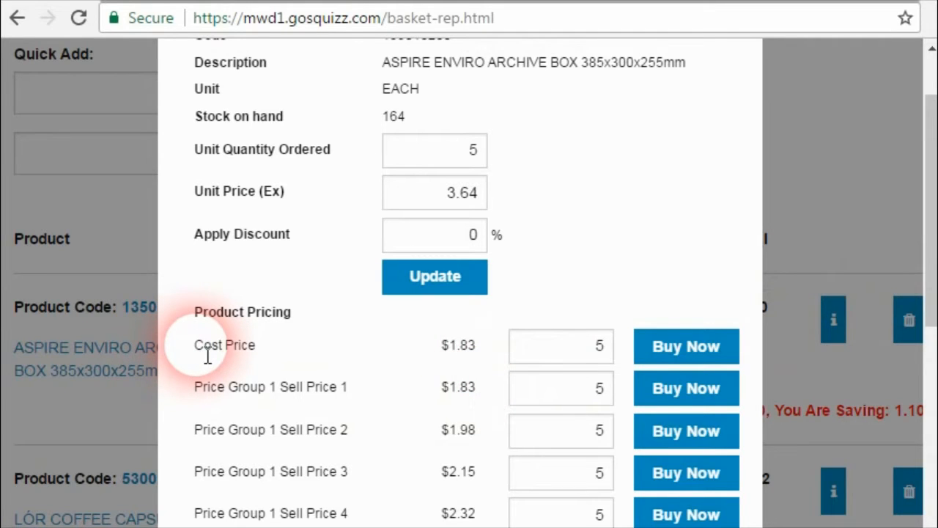
left_click_drag(194, 349, 256, 357)
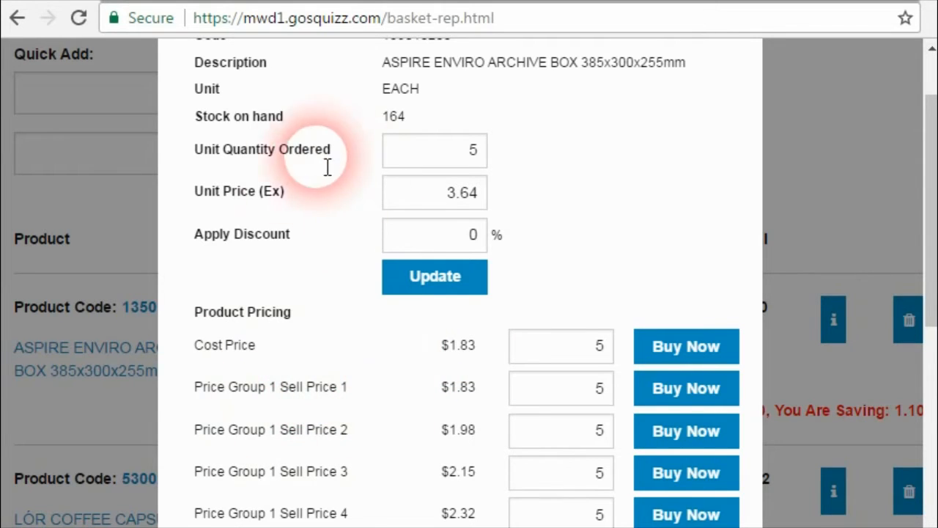
scroll(366, 330, "up", 2)
scroll(316, 318, "down", 2)
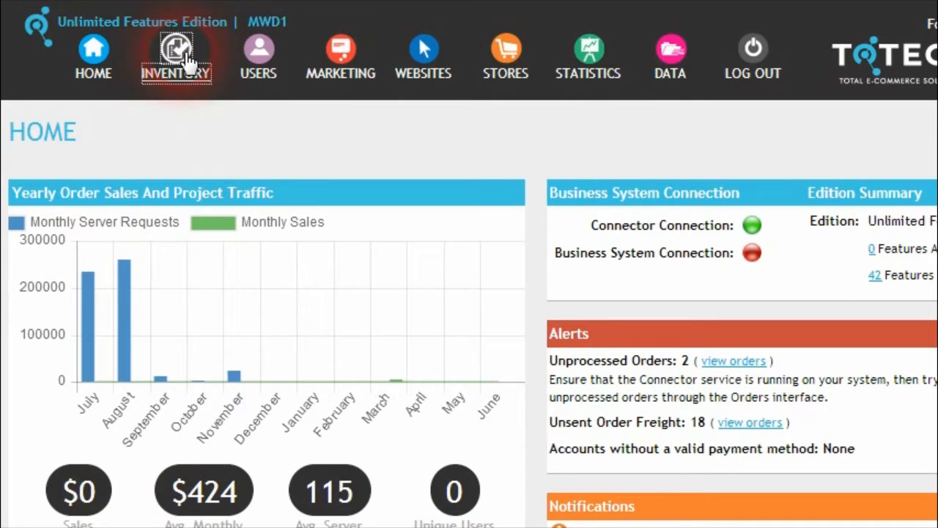
Step: In the administration site's Products inventory settings, set the Product Average Cost Price Label to "Average Cost Price" and save the settings
left_click(187, 62)
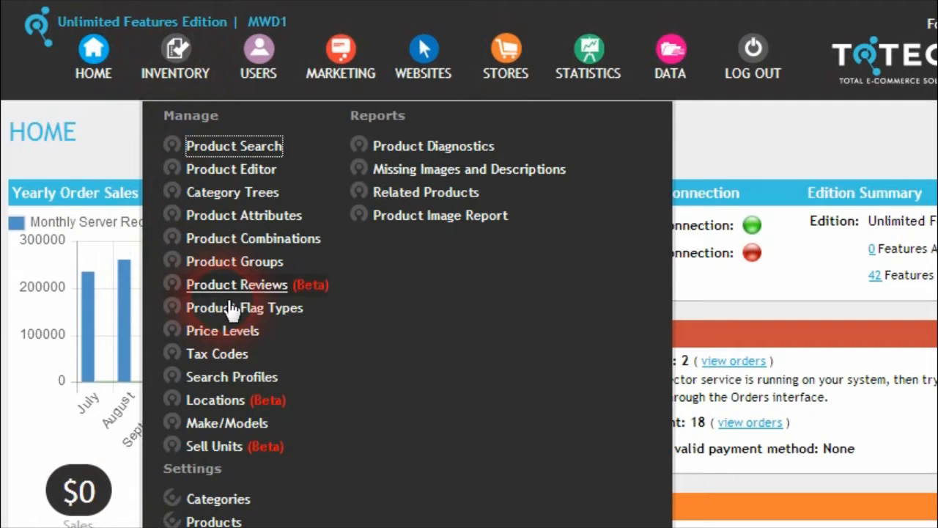
scroll(317, 472, "down", 3)
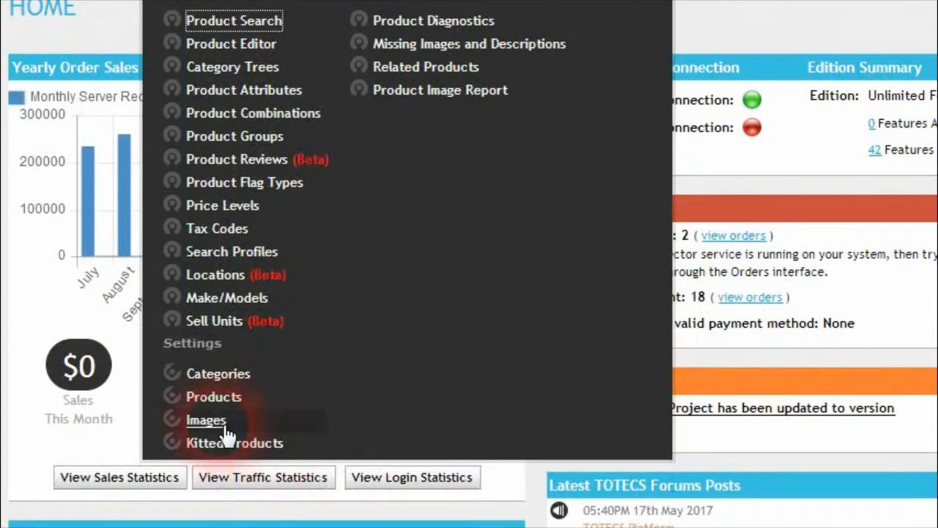
left_click(205, 398)
scroll(285, 278, "down", 15)
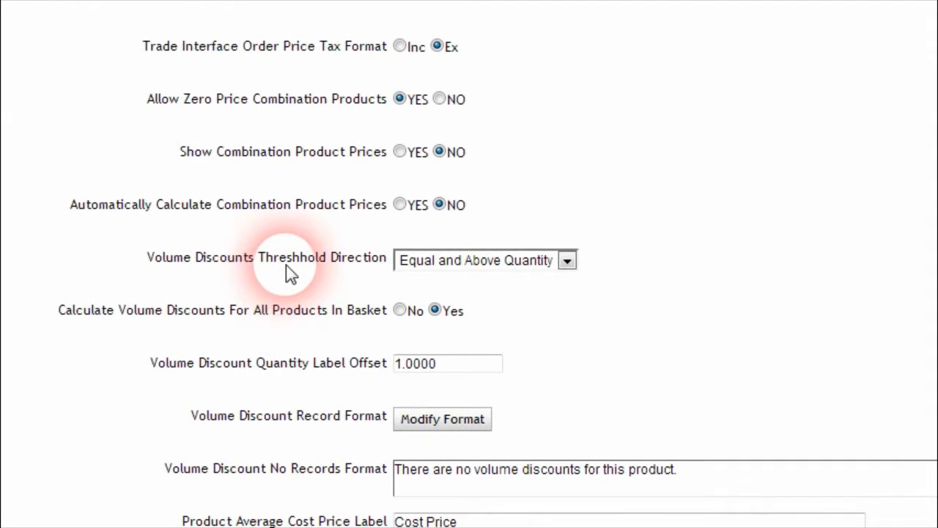
scroll(931, 220, "down", 3)
scroll(934, 212, "up", 2)
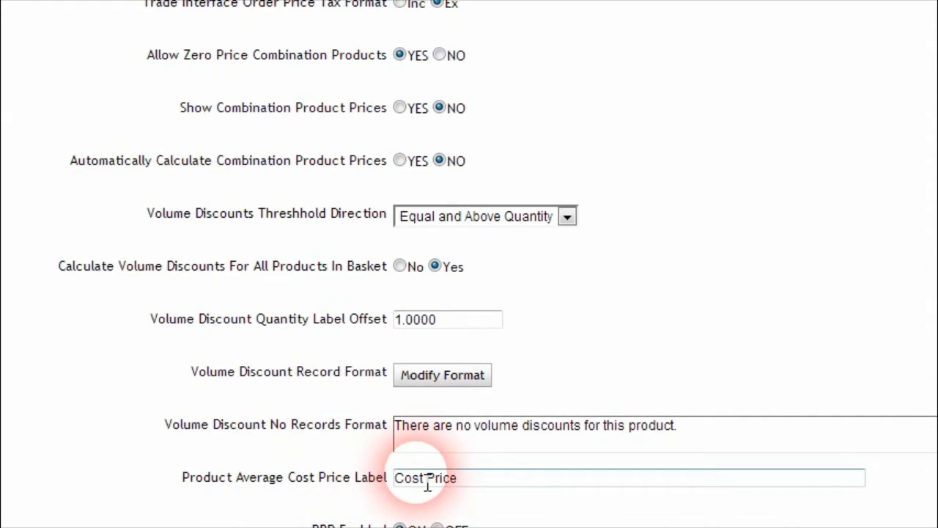
left_click(498, 484)
scroll(300, 388, "down", 3)
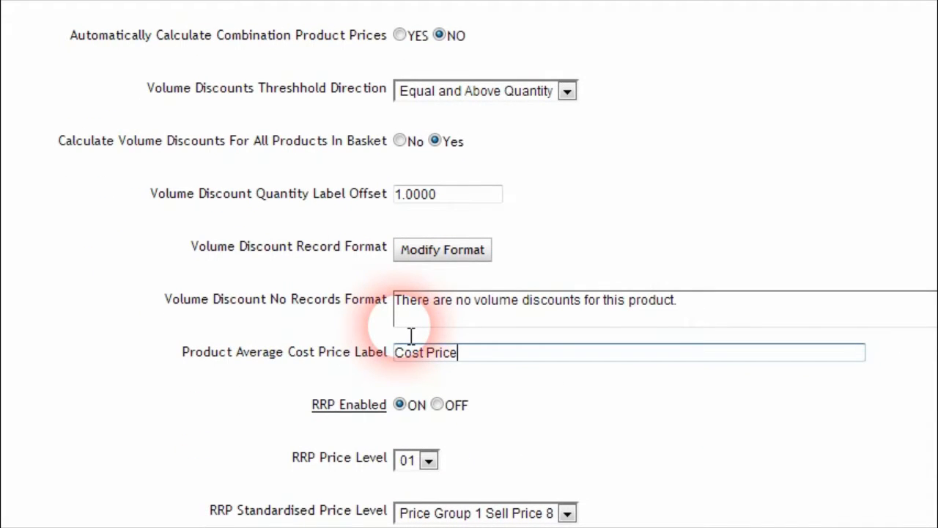
left_click(396, 357)
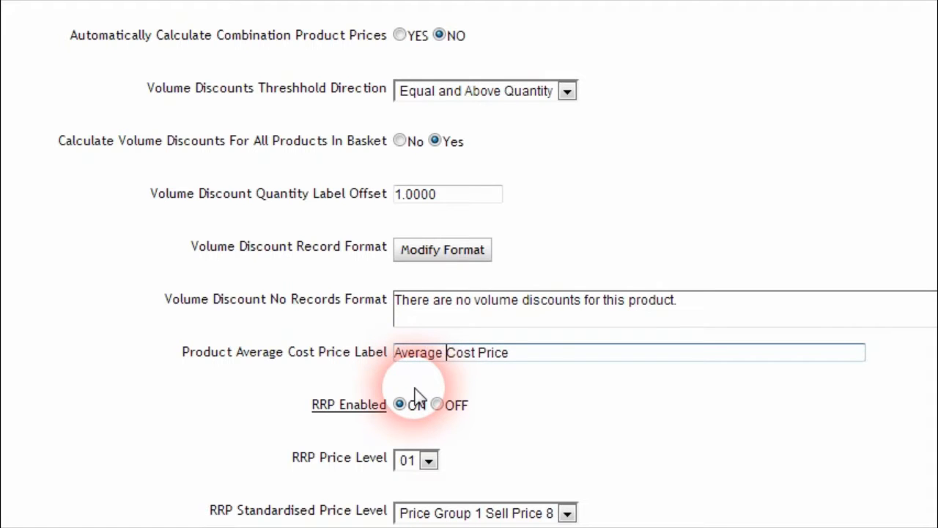
left_click_drag(937, 231, 937, 525)
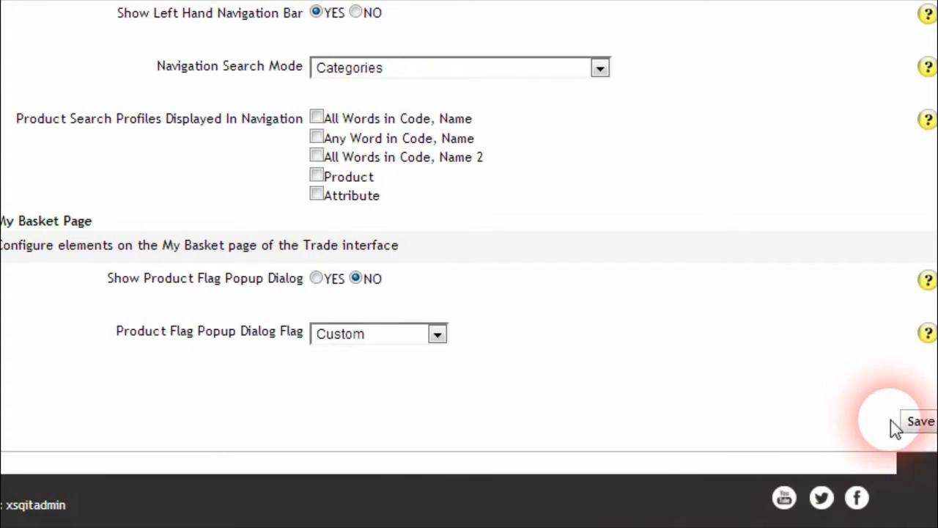
left_click(912, 420)
left_click(655, 344)
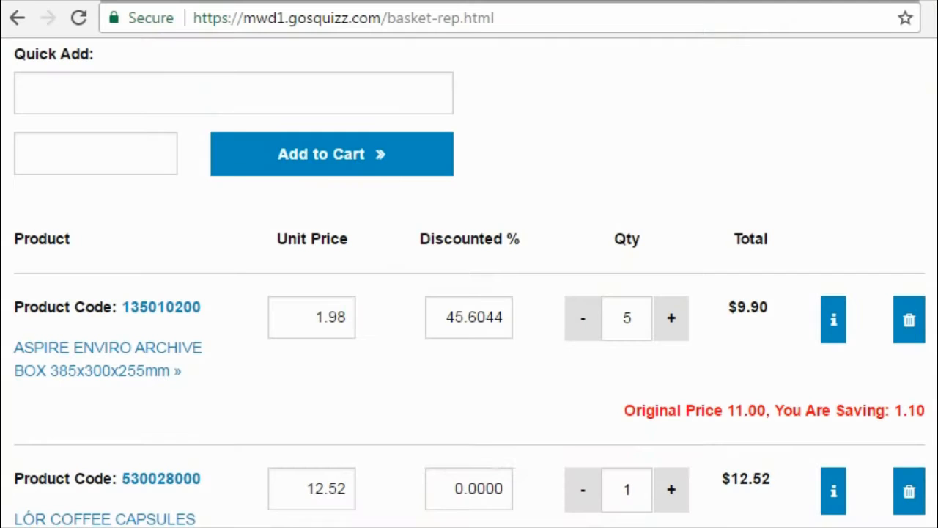
Step: Reopen the product information for cart item 135010200 and compare its cost price label with the Product Average Cost Price Label setting
left_click(834, 319)
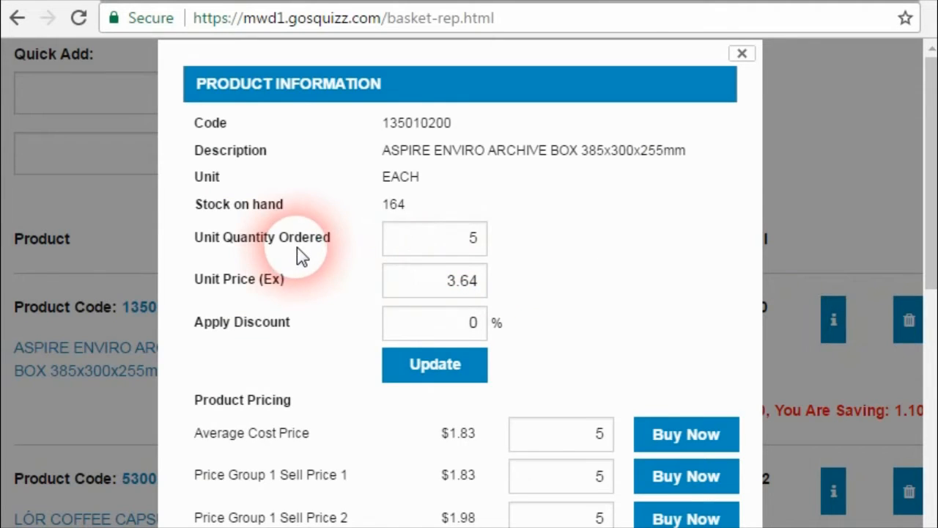
scroll(320, 286, "down", 2)
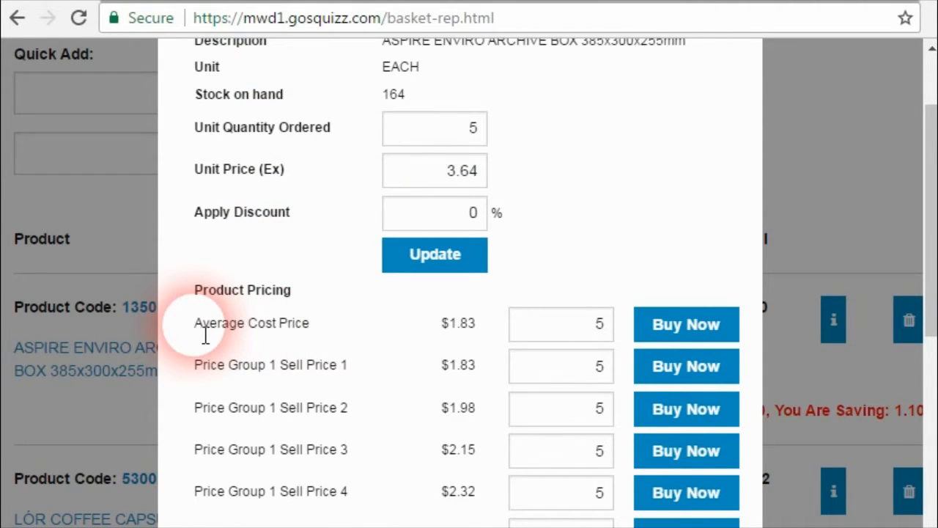
left_click_drag(195, 323, 315, 328)
left_click(317, 330)
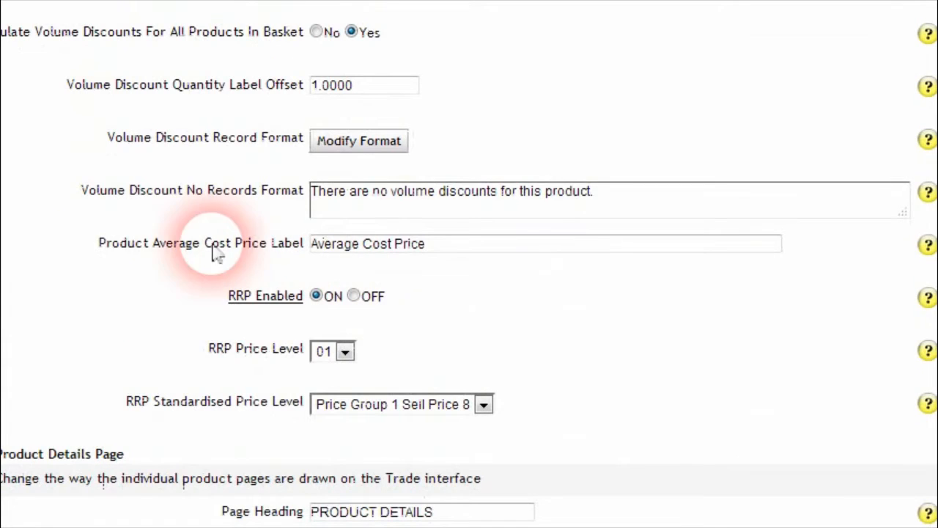
left_click_drag(98, 244, 329, 254)
left_click(233, 339)
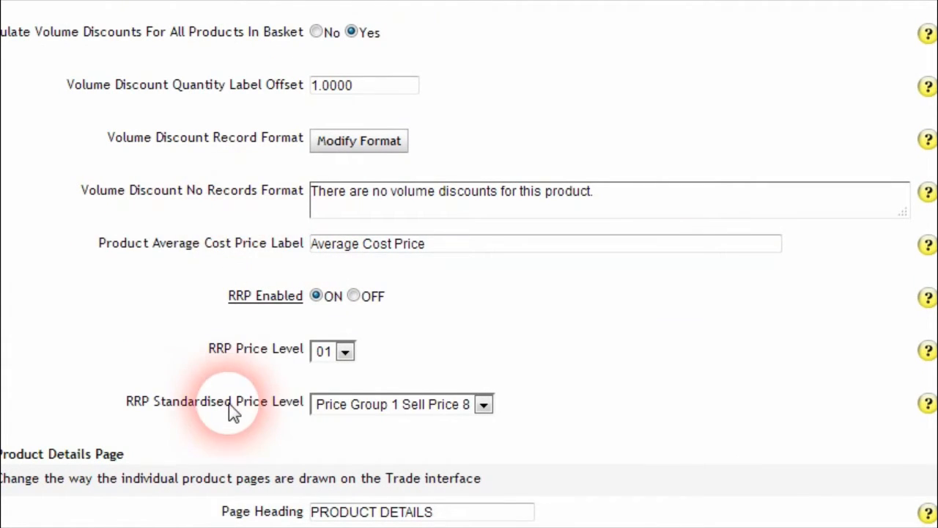
Step: Open the details of the retail_rep user from the user search and check its sales representative settings
scroll(235, 432, "up", 10)
left_click(174, 48)
left_click(258, 50)
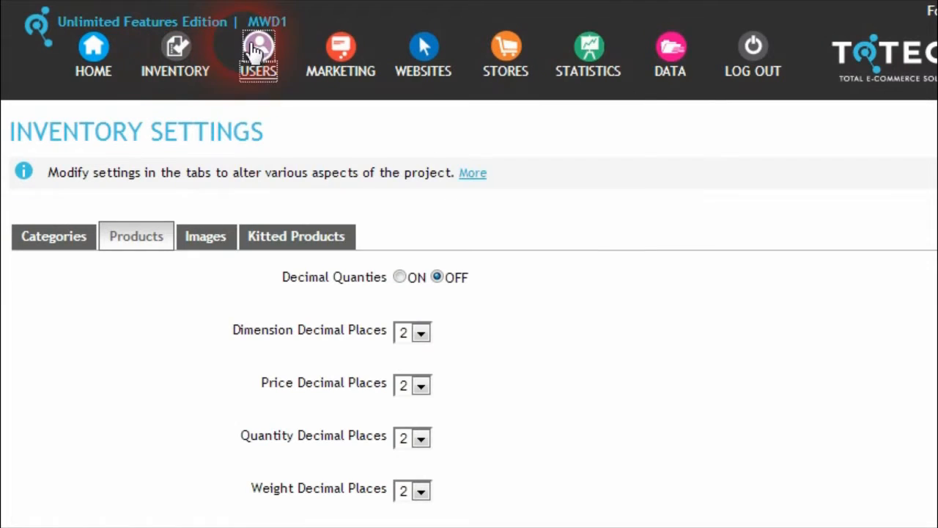
left_click(345, 260)
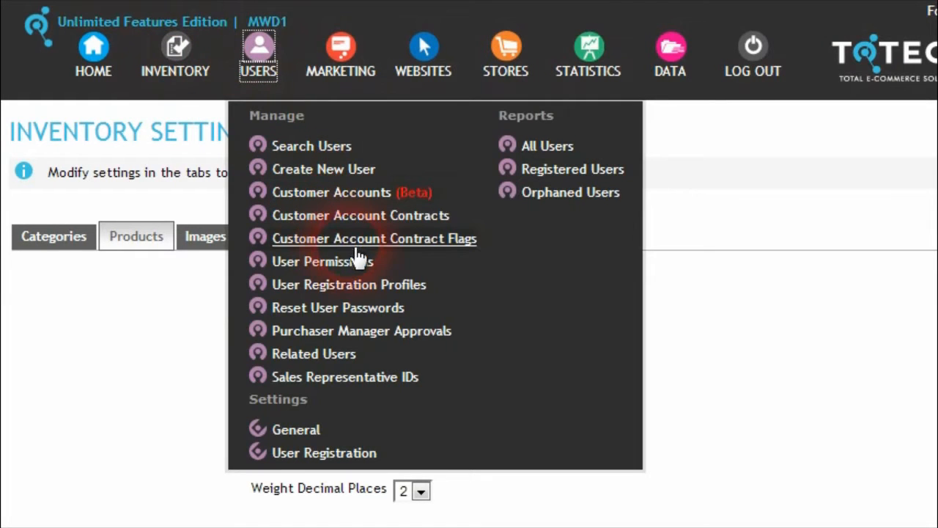
left_click(295, 143)
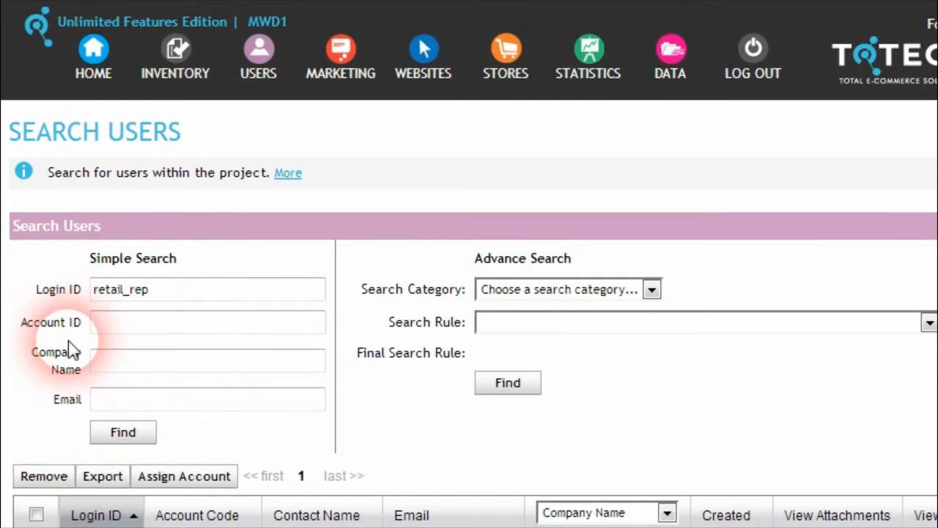
scroll(53, 390, "down", 3)
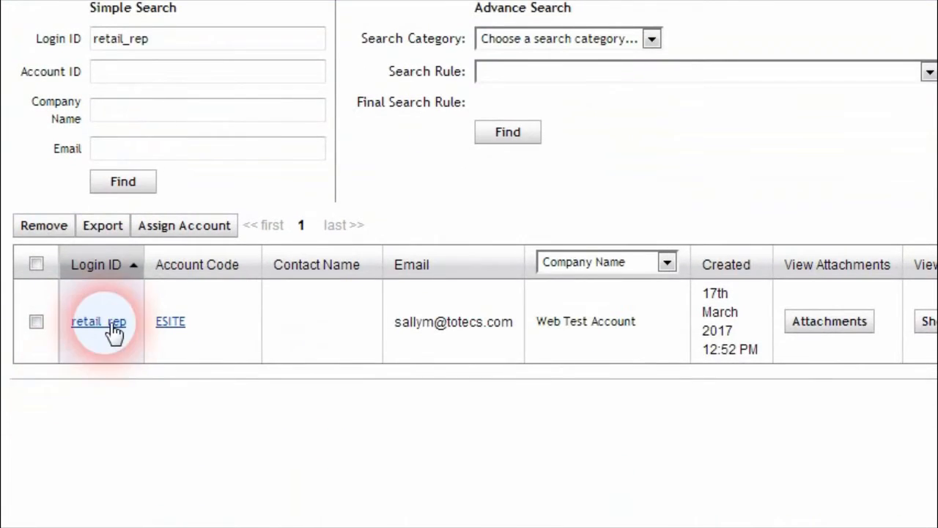
left_click(111, 324)
scroll(249, 223, "down", 10)
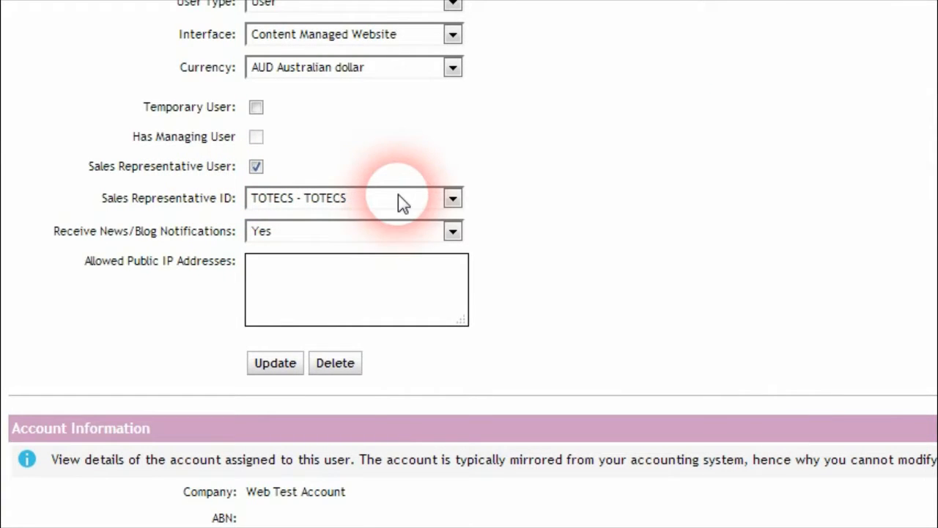
scroll(498, 241, "up", 10)
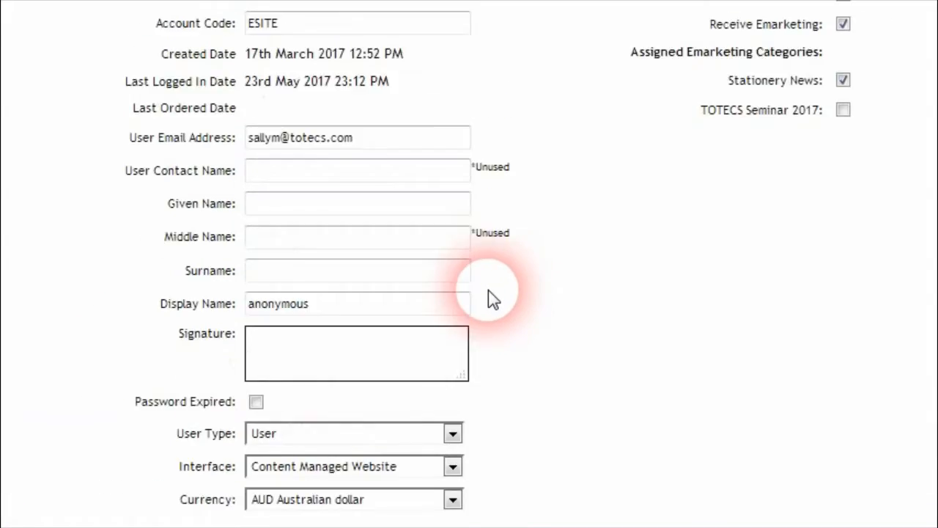
Step: Open the user permissions for assigning users to roles and find the retail_rep user to check its assigned roles
left_click(248, 59)
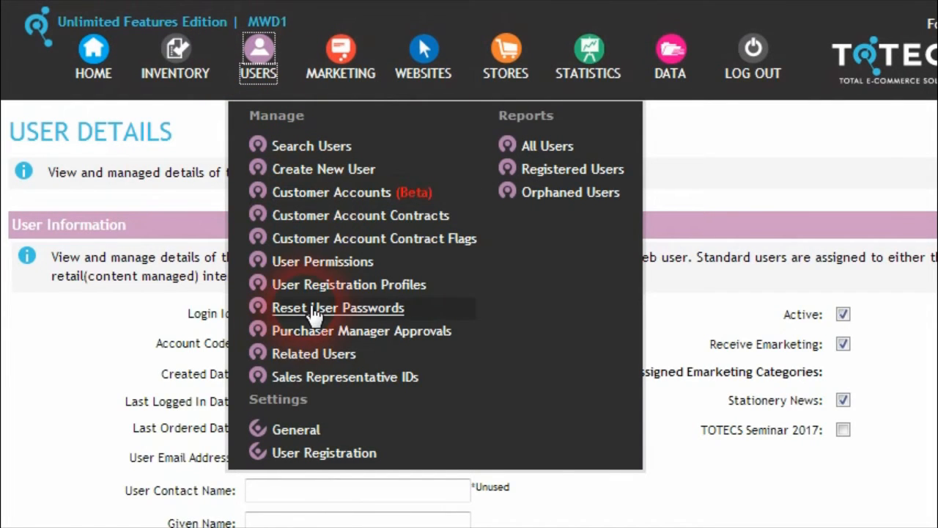
left_click(323, 265)
left_click(168, 329)
left_click(71, 295)
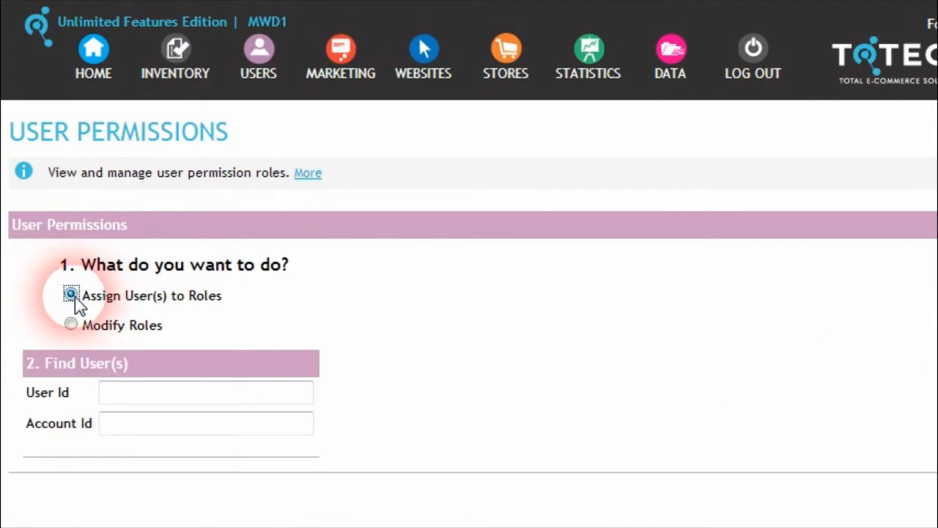
left_click(150, 393)
type("retail")
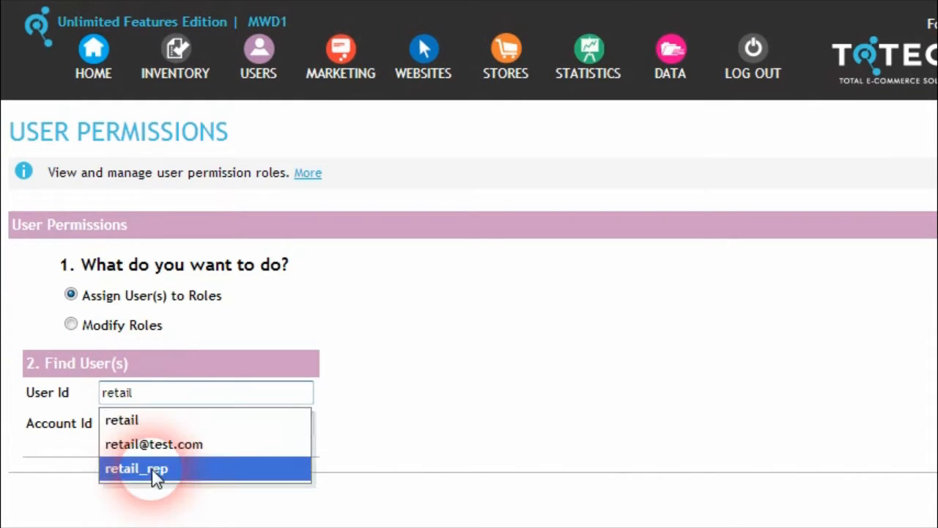
left_click(157, 464)
scroll(504, 403, "down", 3)
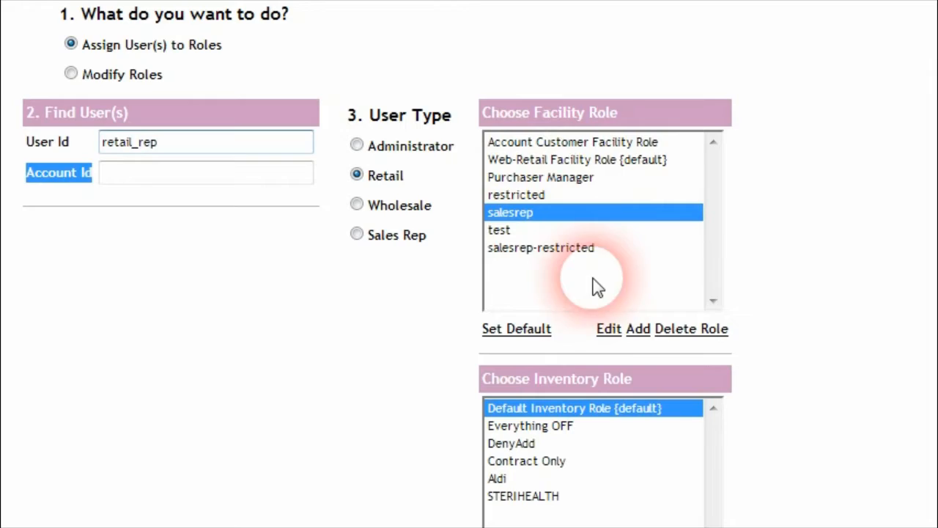
Step: Open the salesrep facility role for editing and review its Sales Representative Permissions, including View product average cost pricing
left_click(614, 330)
scroll(344, 315, "down", 20)
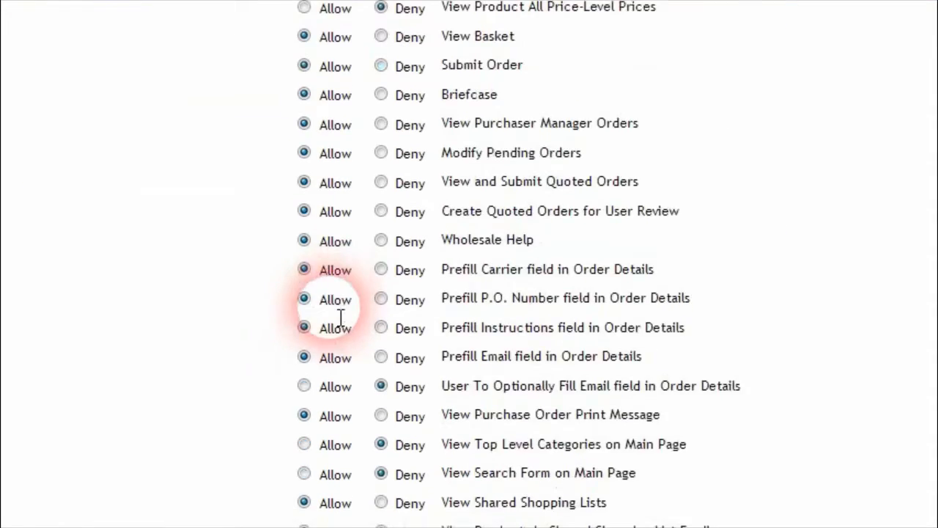
scroll(359, 292, "up", 1)
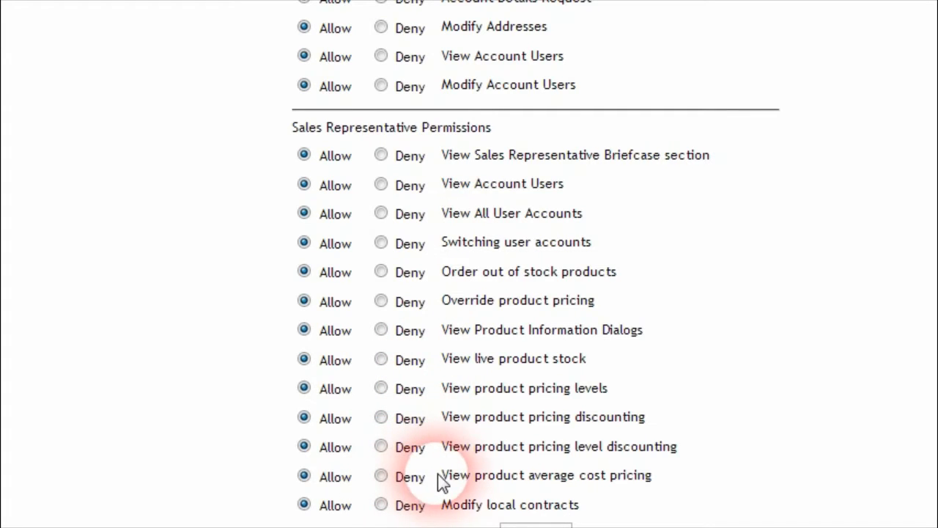
left_click_drag(439, 475, 643, 479)
left_click(647, 478)
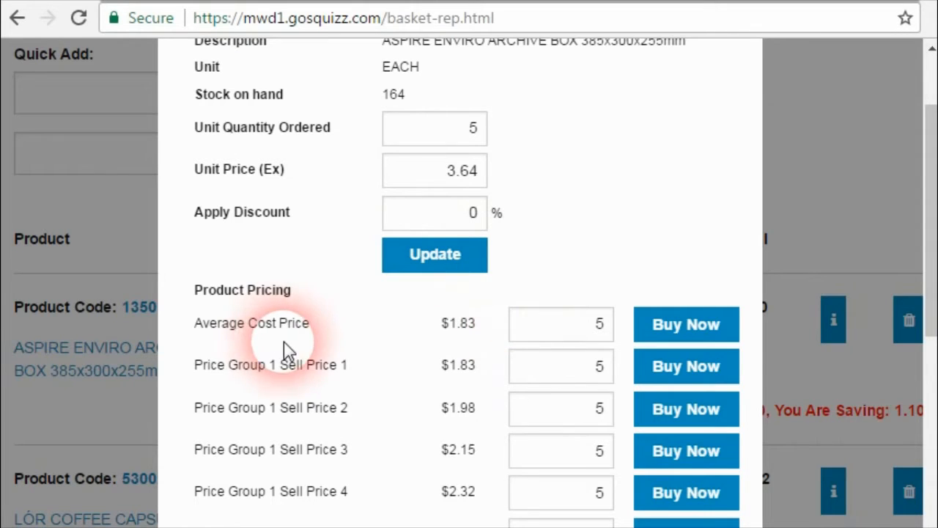
Step: Check the Average Cost Price entry in the product information for cart item 135010200 and close the dialog
scroll(293, 403, "up", 2)
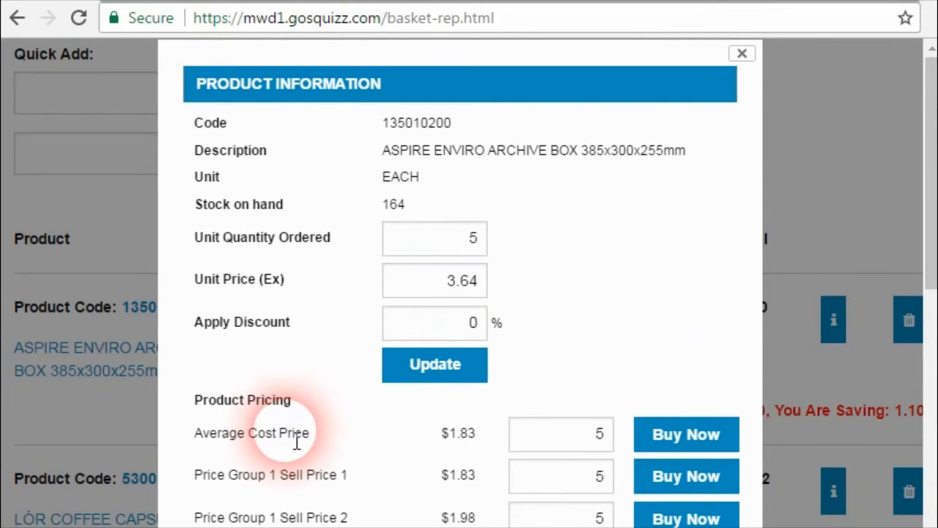
left_click(742, 54)
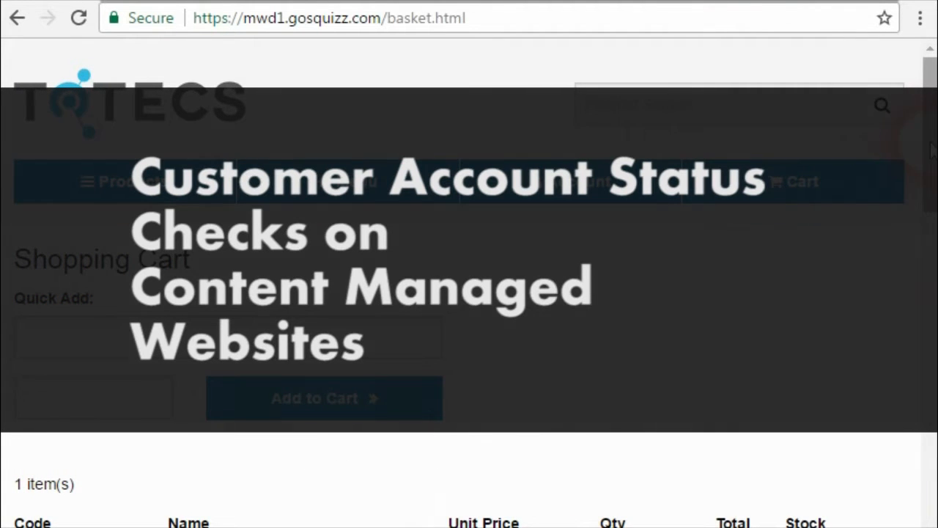
left_click(159, 483)
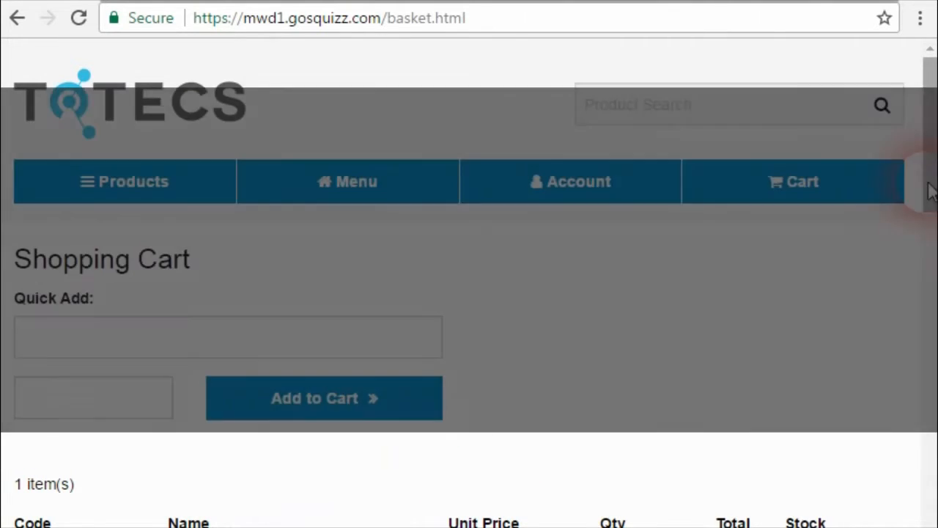
Step: Examine the customer account status and the account message below the shopping cart totals
left_click_drag(927, 183, 922, 308)
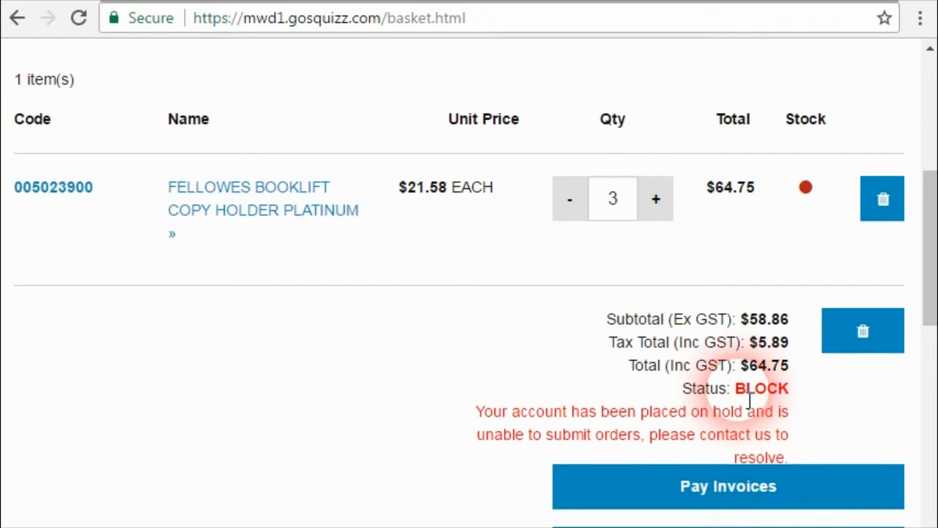
left_click_drag(477, 411, 796, 451)
left_click(795, 449)
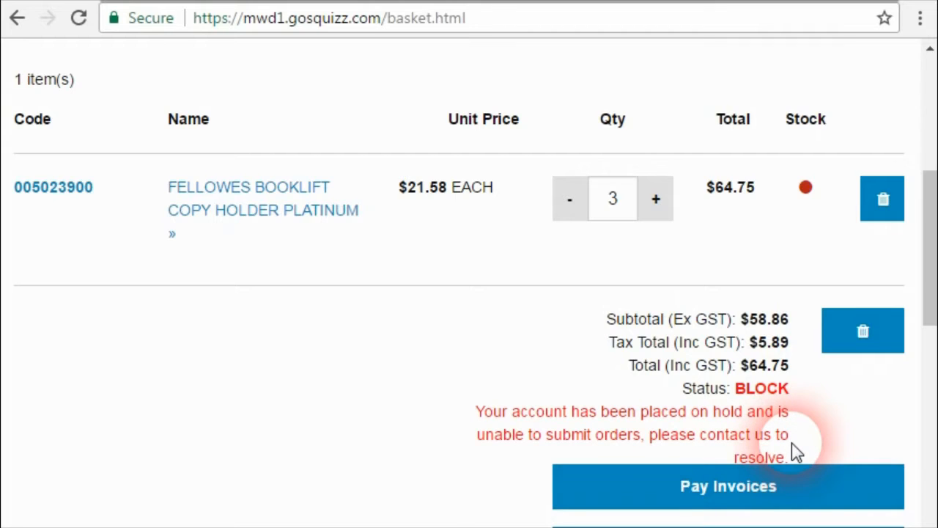
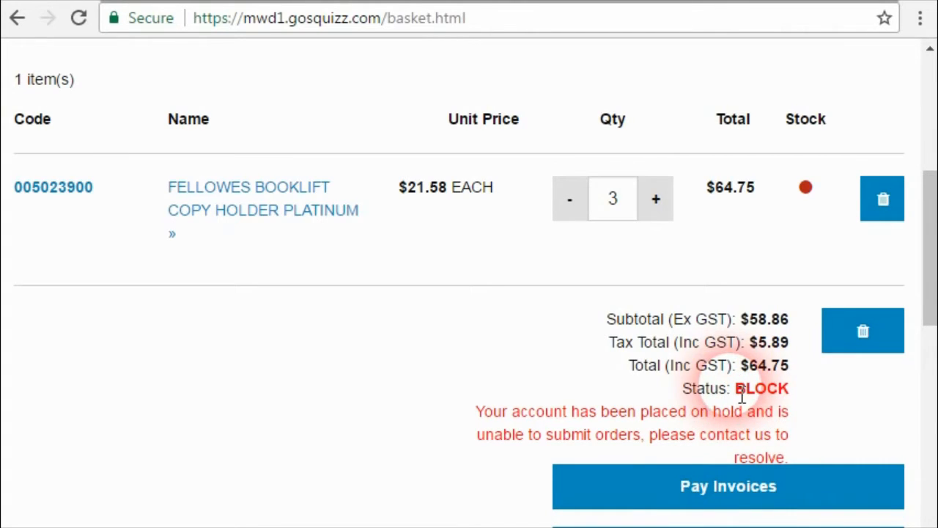
left_click_drag(740, 395, 789, 398)
left_click(790, 402)
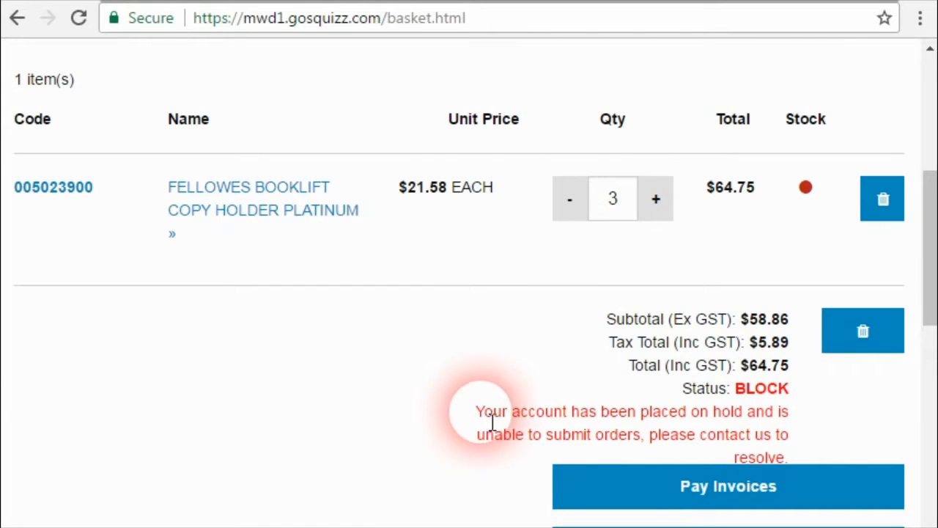
left_click_drag(476, 412, 799, 453)
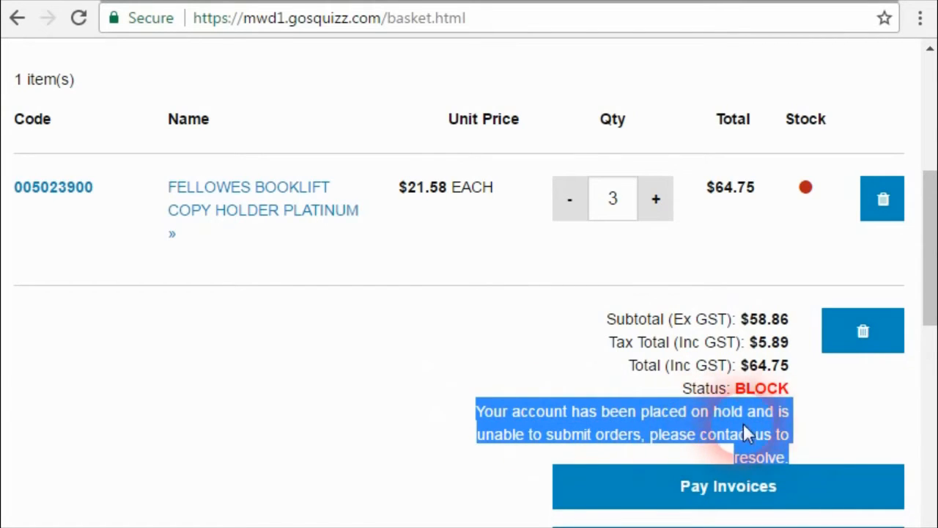
left_click(766, 433)
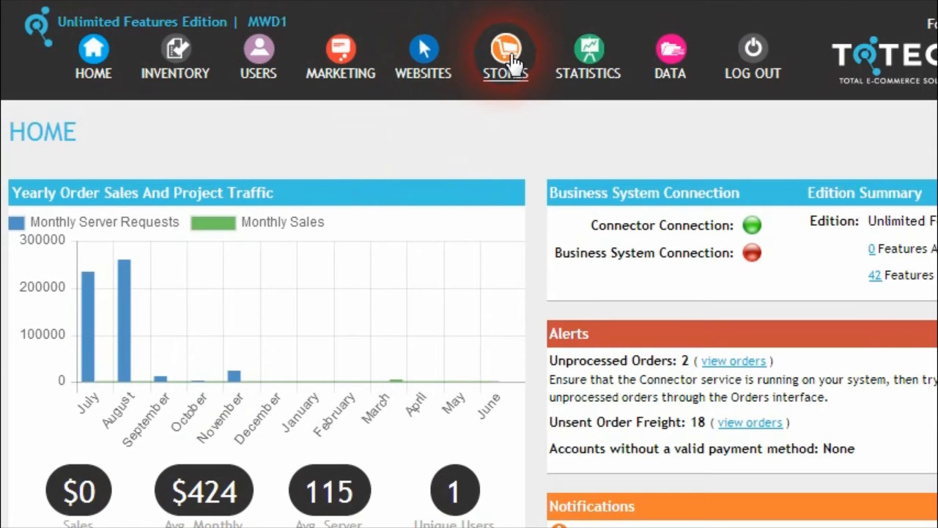
Step: Open the Checkout store settings in the administration site and review the Customer Account Validation Messages
left_click(511, 58)
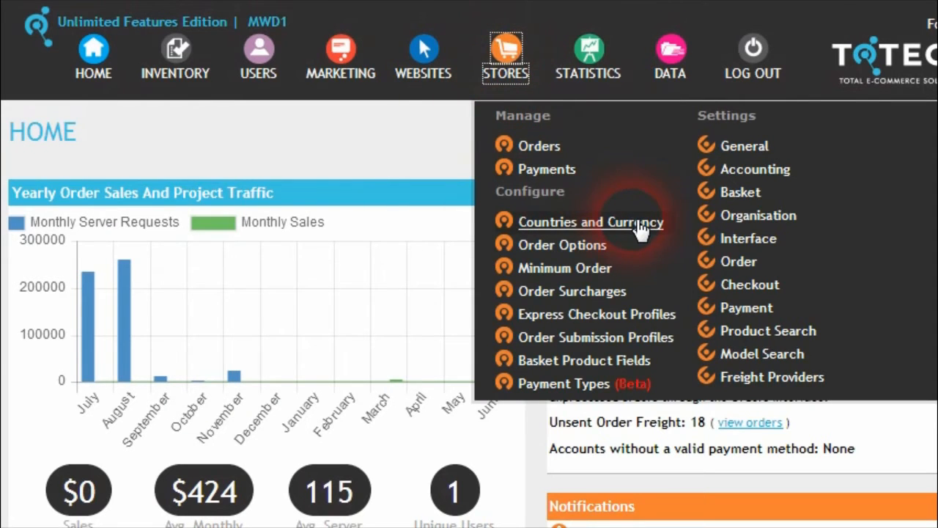
left_click(749, 284)
scroll(469, 293, "down", 5)
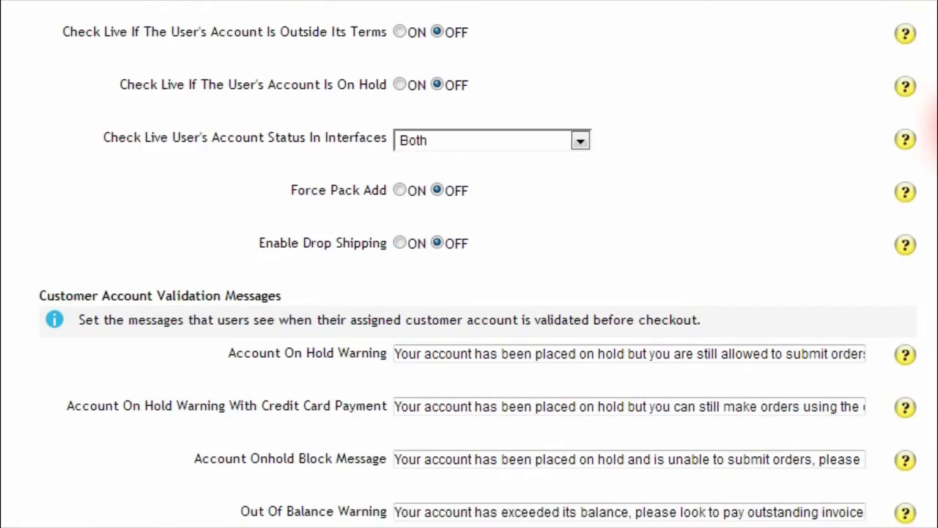
scroll(931, 120, "down", 3)
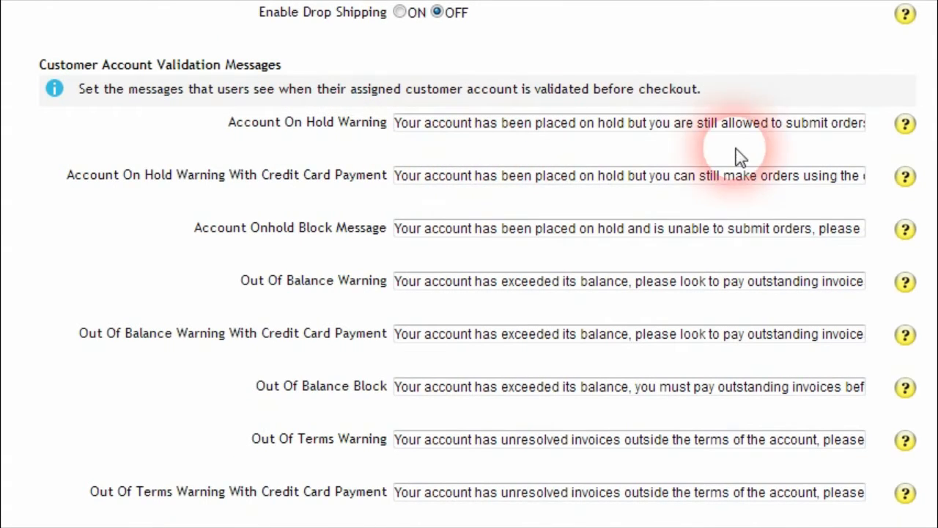
scroll(477, 252, "down", 1)
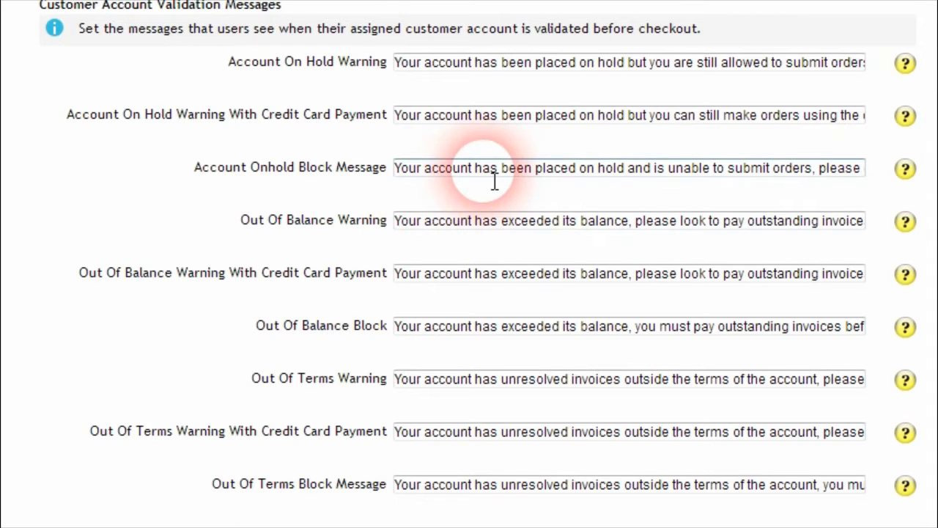
Step: Change the Account Onhold Block Message to "Your account has been placed on hold and you must pay outstanding invoices." and save the settings
left_click_drag(644, 176, 905, 176)
left_click(712, 176)
left_click(604, 177)
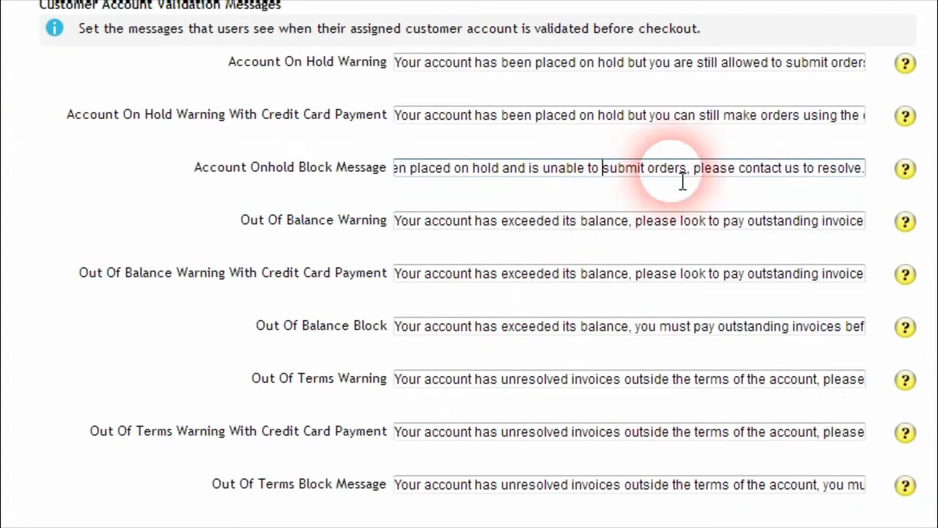
key("Home")
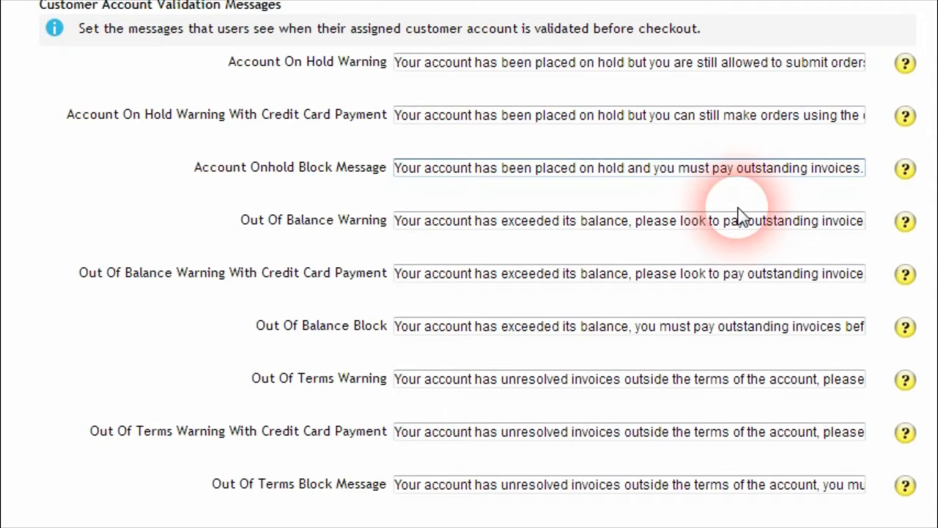
scroll(741, 216, "down", 15)
left_click(895, 423)
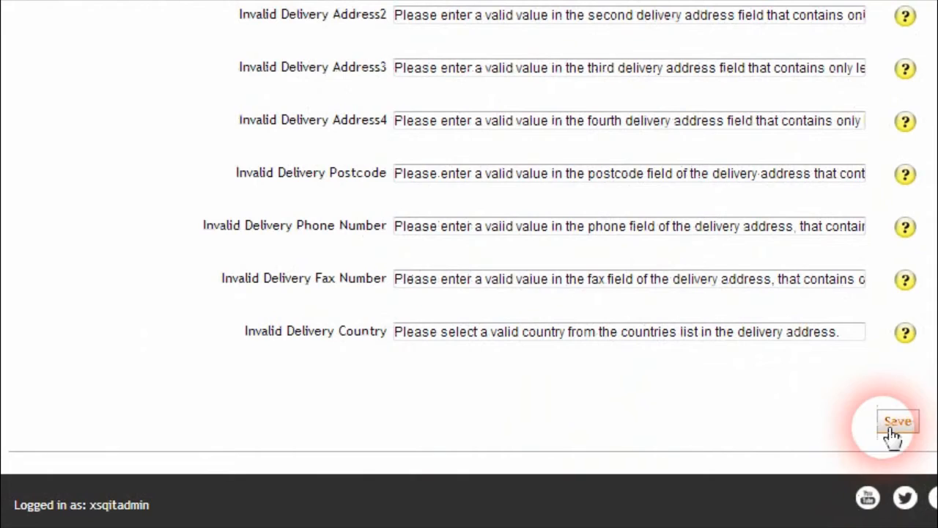
left_click(653, 341)
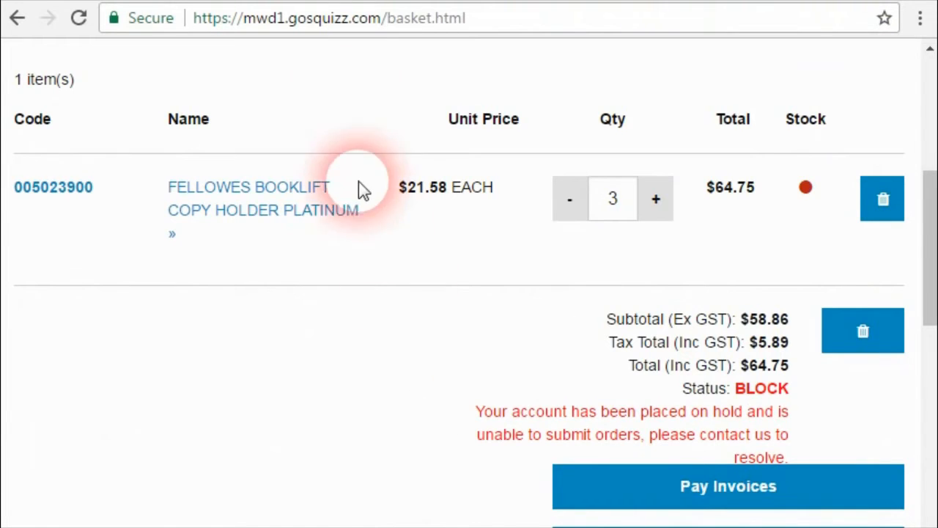
Step: Reload the storefront shopping cart and check the on-hold message below the totals
mouse_move(926, 261)
left_mouse_down()
mouse_move(924, 130)
mouse_move(924, 272)
mouse_move(925, 260)
left_mouse_up()
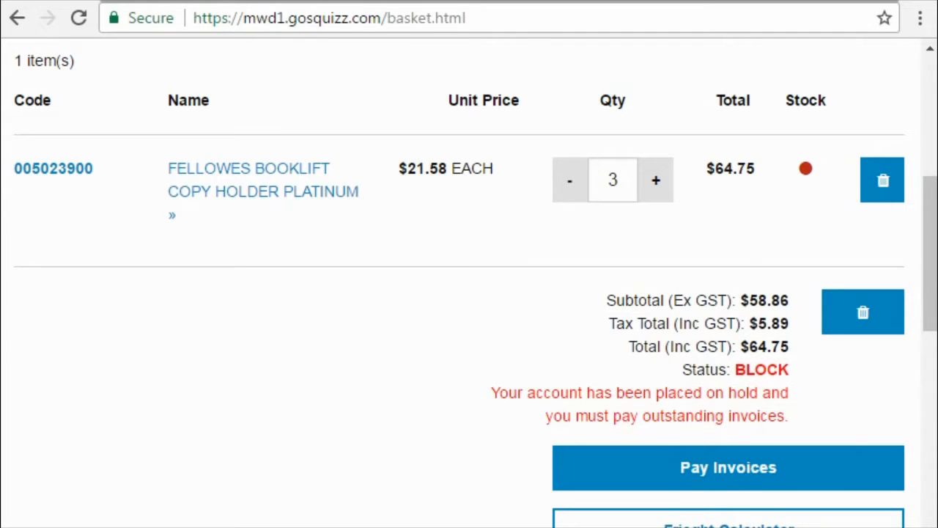
left_click_drag(933, 263, 933, 269)
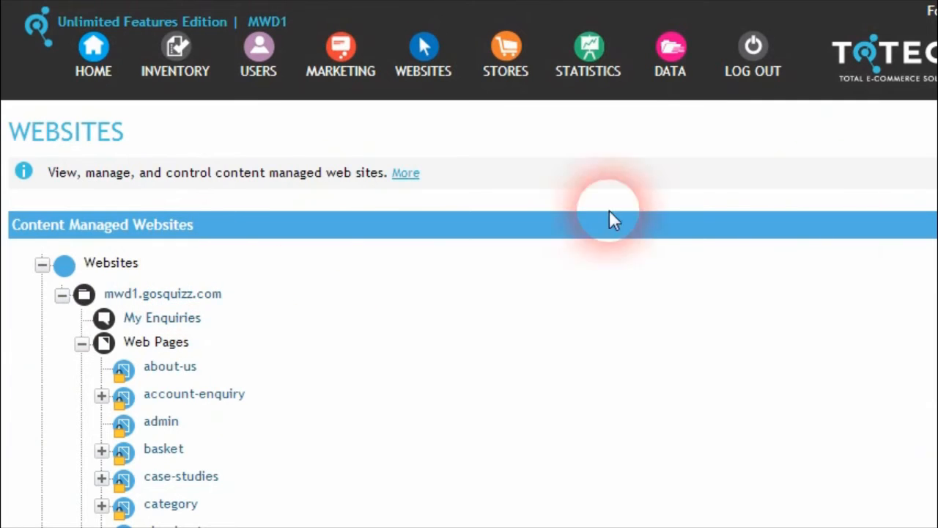
Step: Open the MWD1+ Basket Products Footer format in the website's Shopping Basket library, review its content and hooks, and close it
left_click_drag(937, 140, 937, 377)
left_click(101, 290)
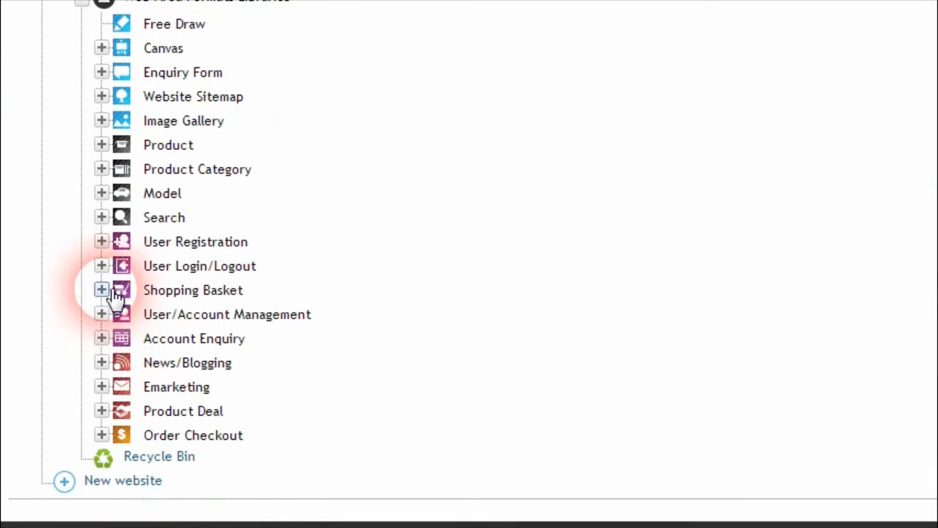
scroll(122, 352, "down", 3)
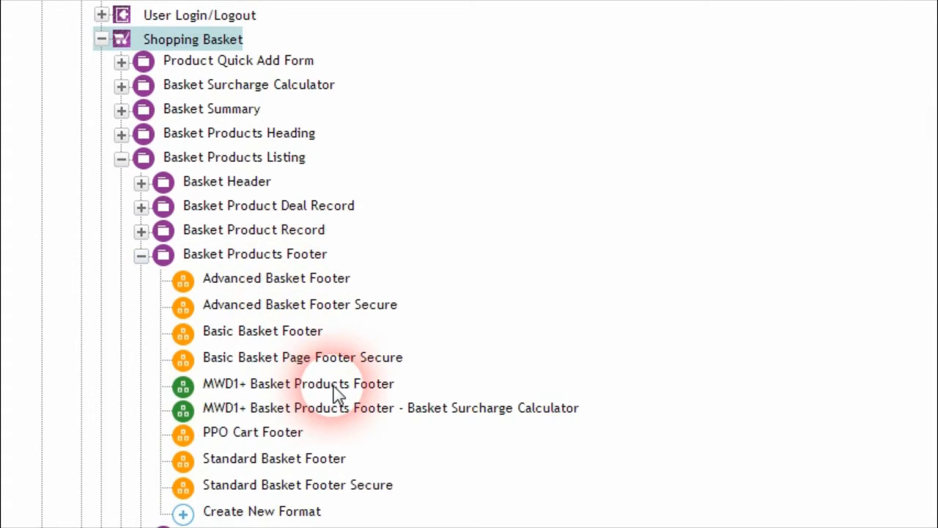
left_click(377, 383)
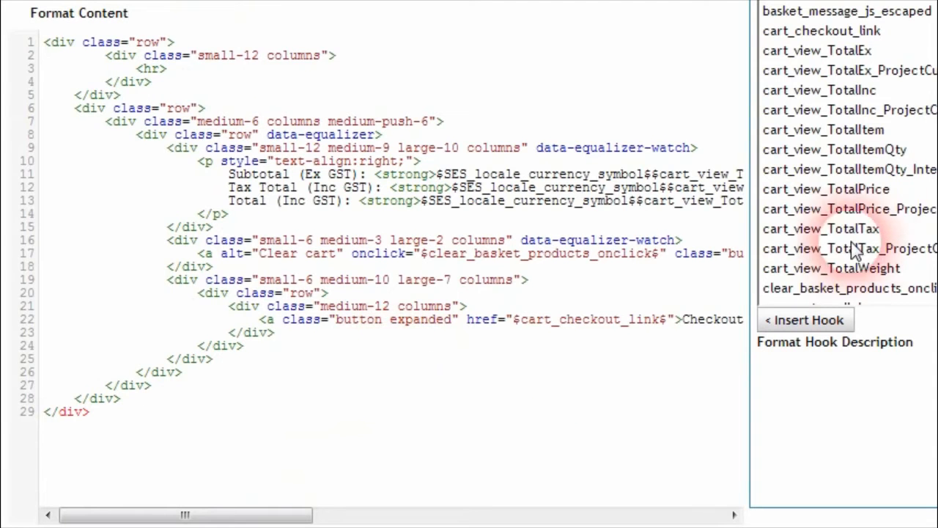
scroll(909, 370, "up", 1)
scroll(909, 370, "up", 2)
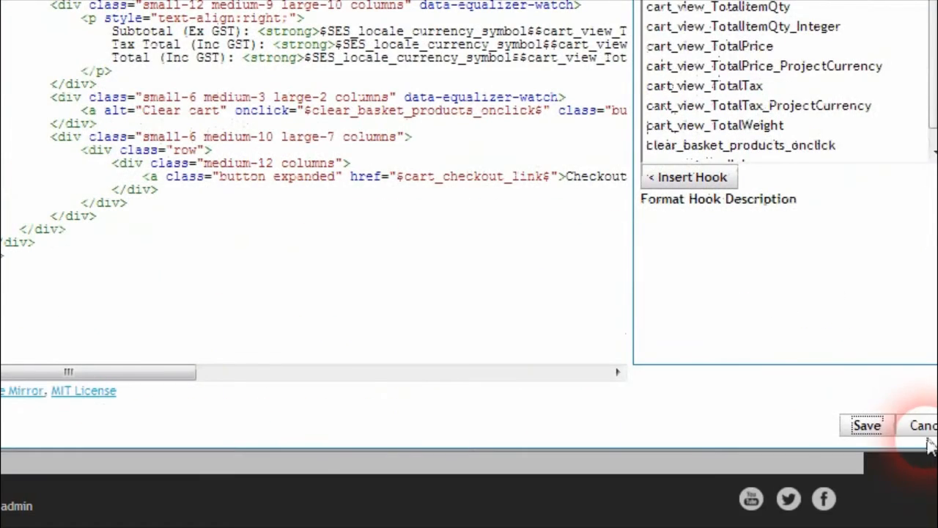
left_click(928, 441)
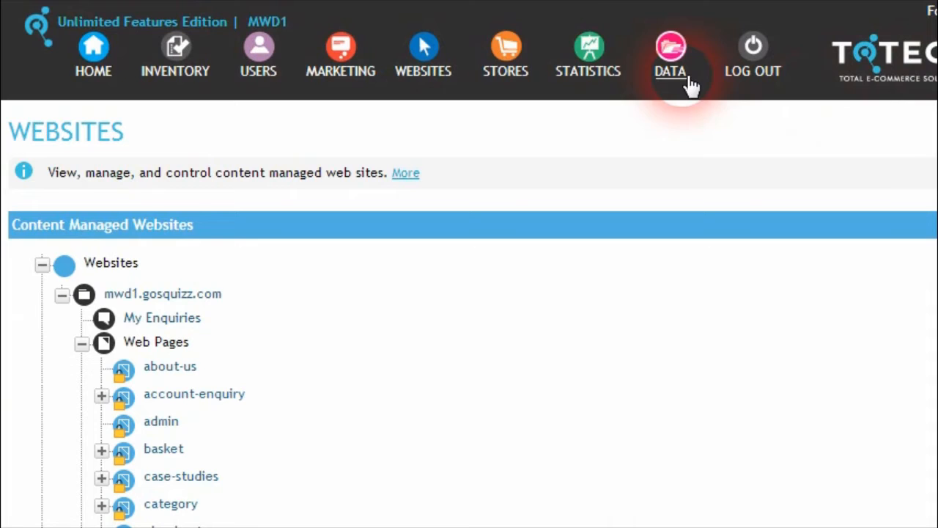
Step: In the Checkout store settings, set Check Live User's Account Status In Interfaces to Trade
left_click(509, 55)
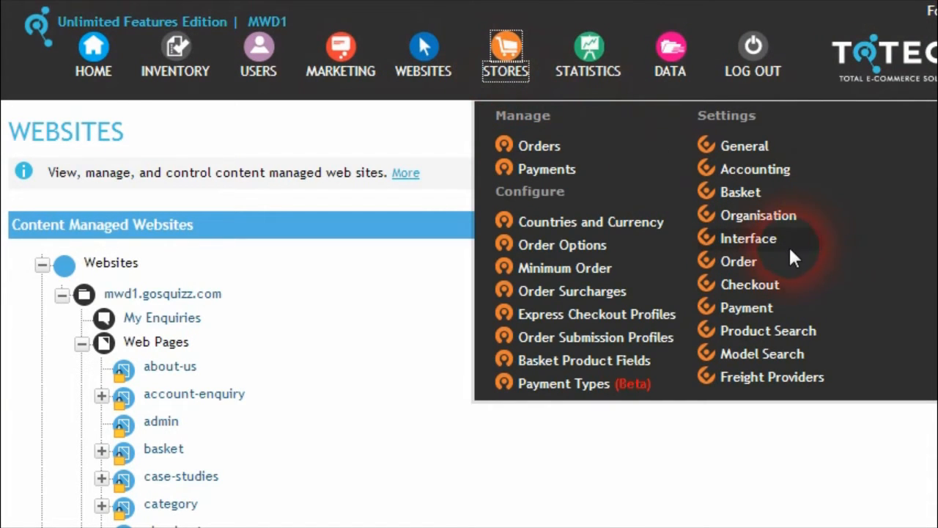
left_click(749, 286)
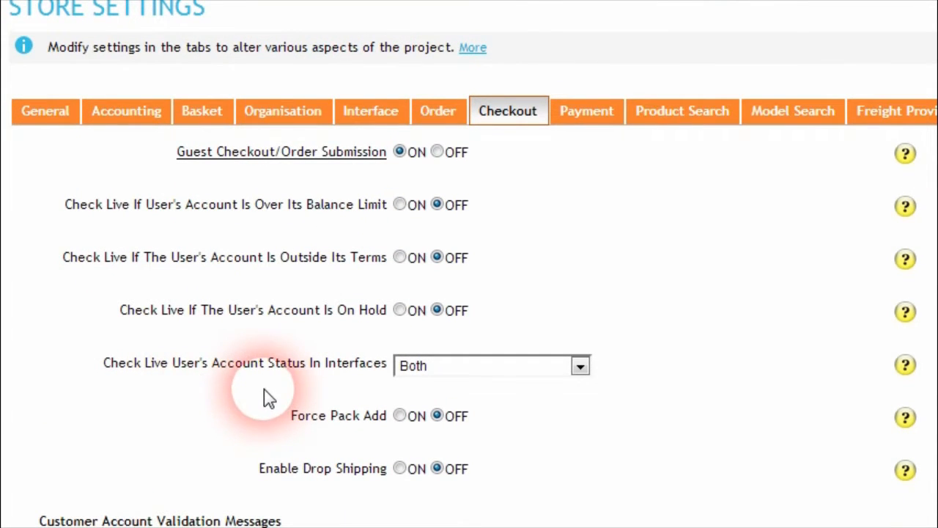
left_click(579, 366)
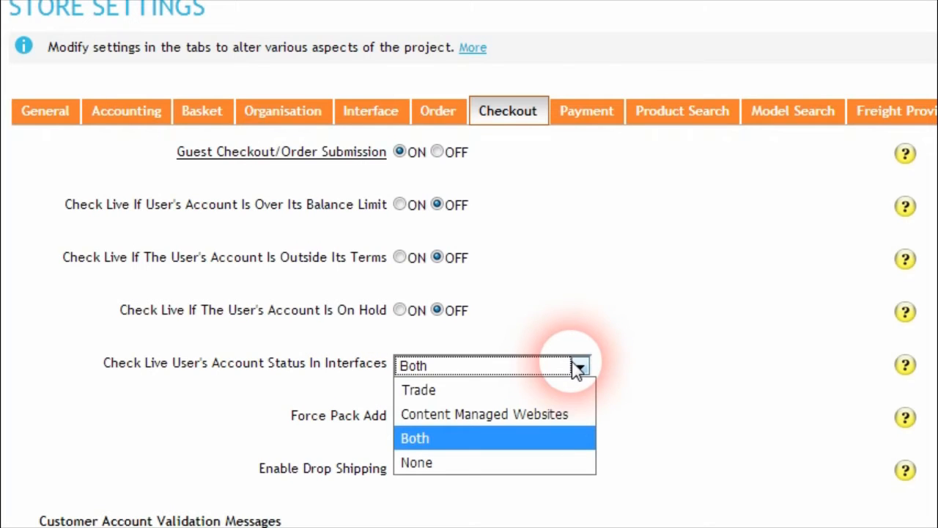
left_click(437, 389)
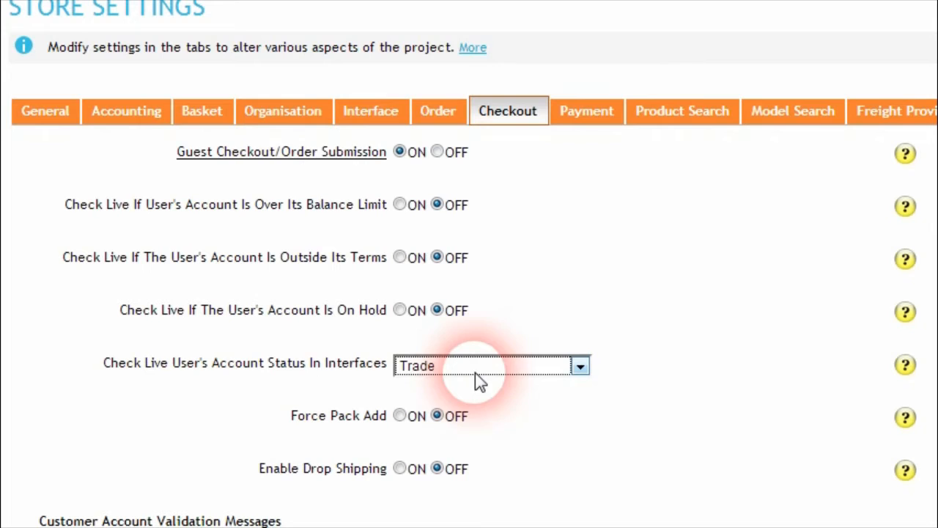
Step: Try None for Check Live User's Account Status In Interfaces, and set it to Content Managed Websites
left_click(580, 368)
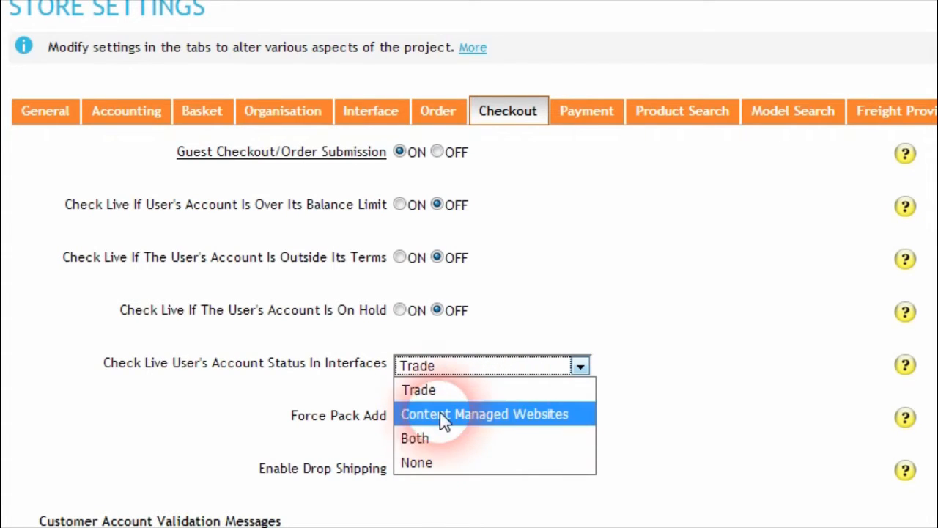
left_click(436, 457)
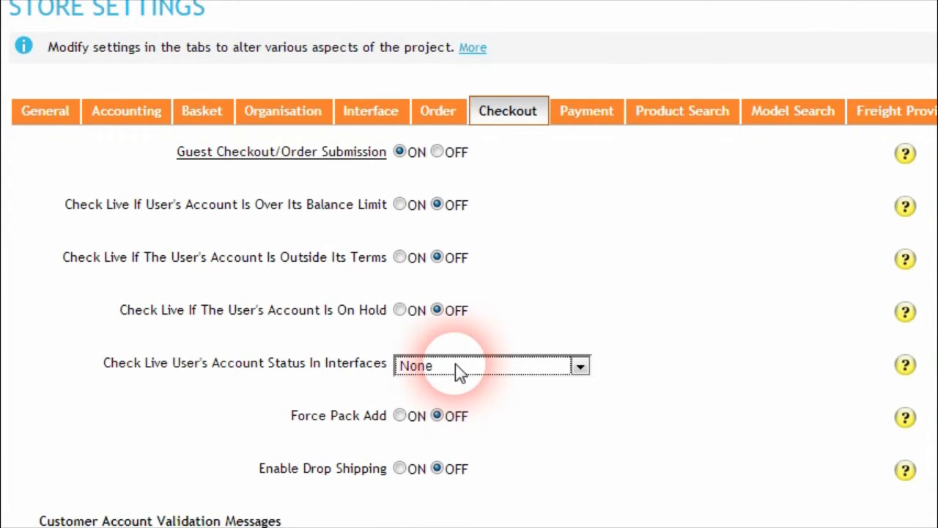
left_click(456, 365)
left_click(478, 415)
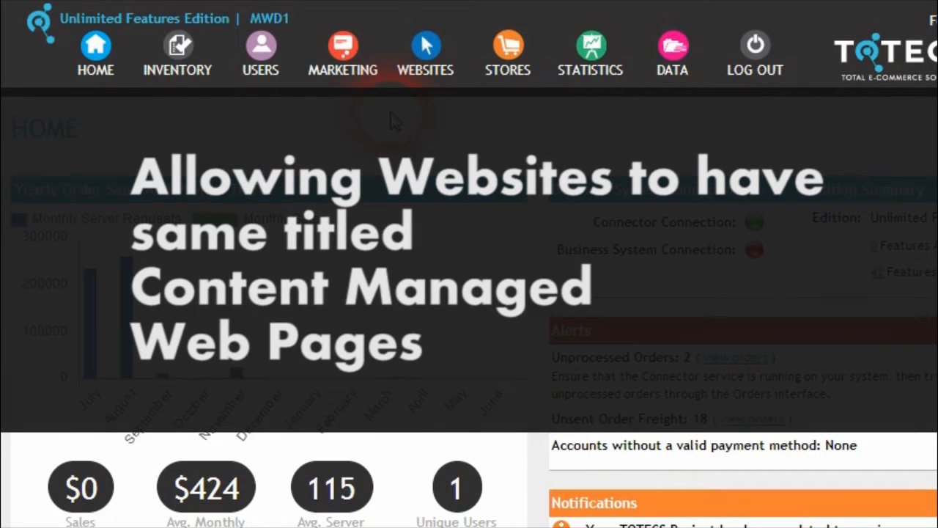
Step: Open the content managed websites tree and expand Web Pages for both mwd1.gosquizz.com and example.gosquizz.com
left_click(432, 53)
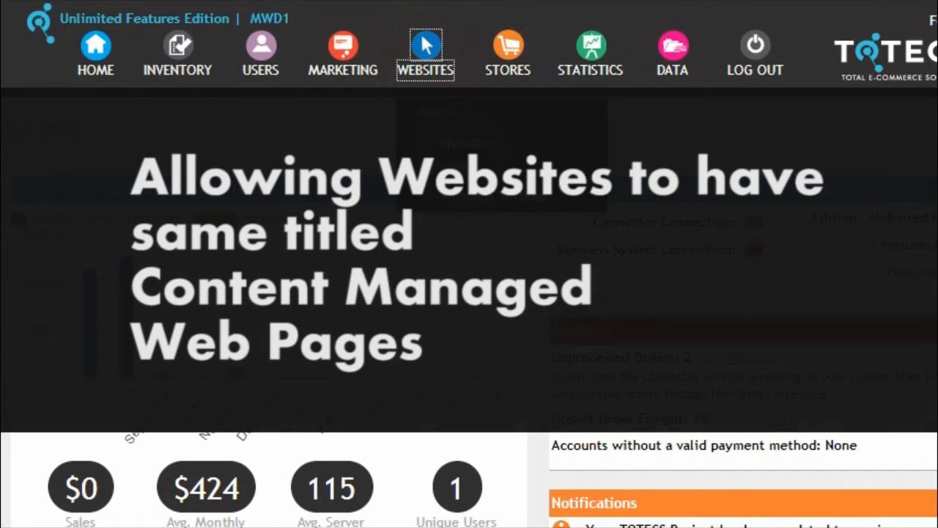
left_click(464, 145)
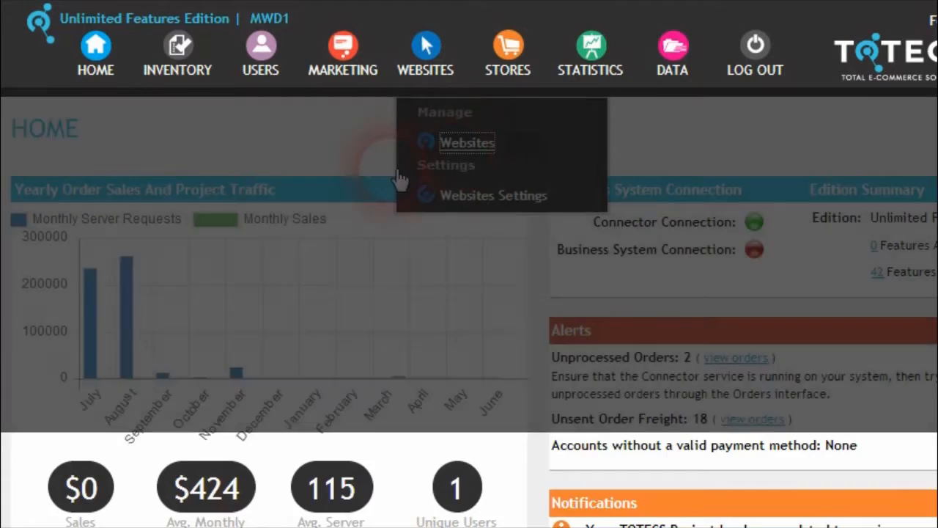
scroll(220, 209, "down", 3)
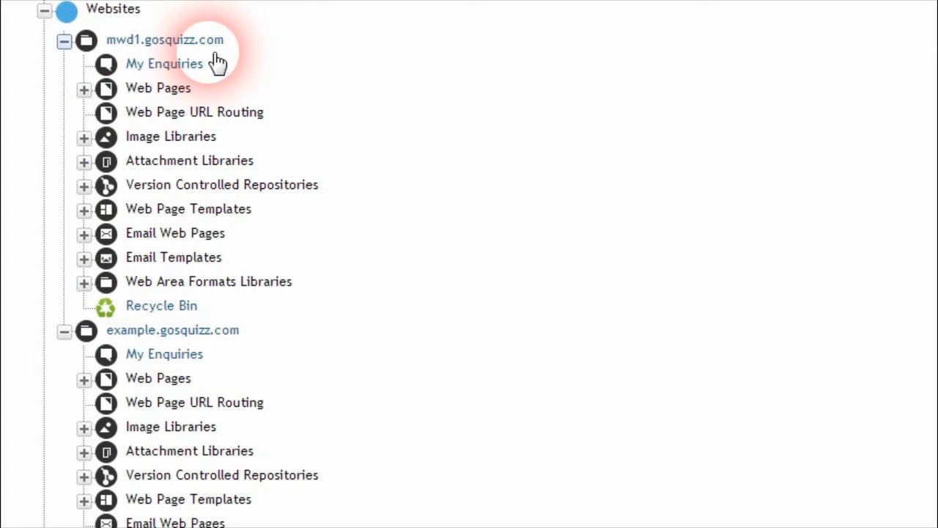
left_click(158, 88)
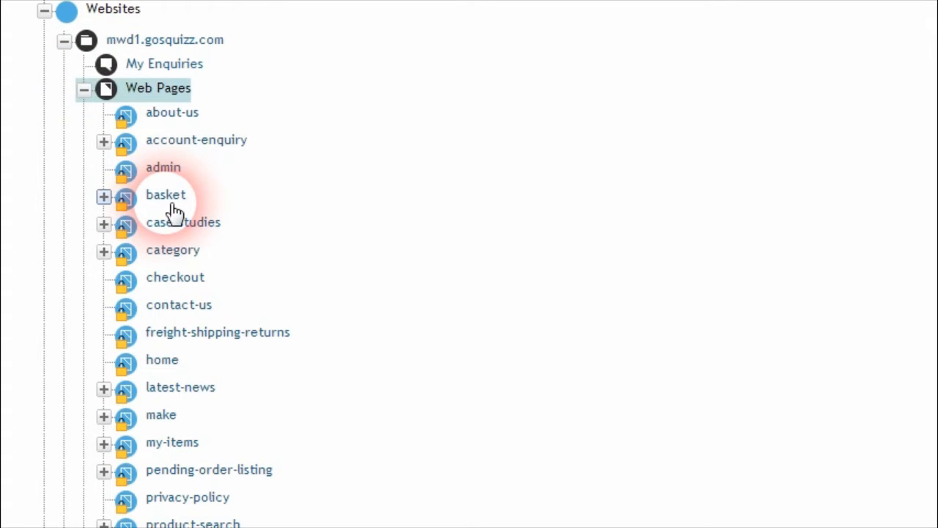
scroll(168, 234, "down", 6)
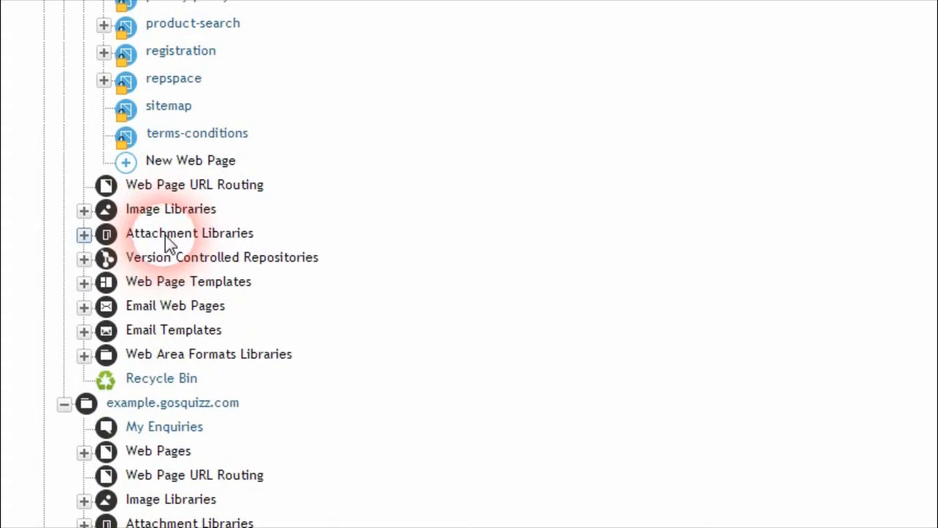
left_click(89, 451)
Step: Compare the web page titles of the two websites, looking for identically titled pages such as home, basket and category
scroll(151, 311, "up", 6)
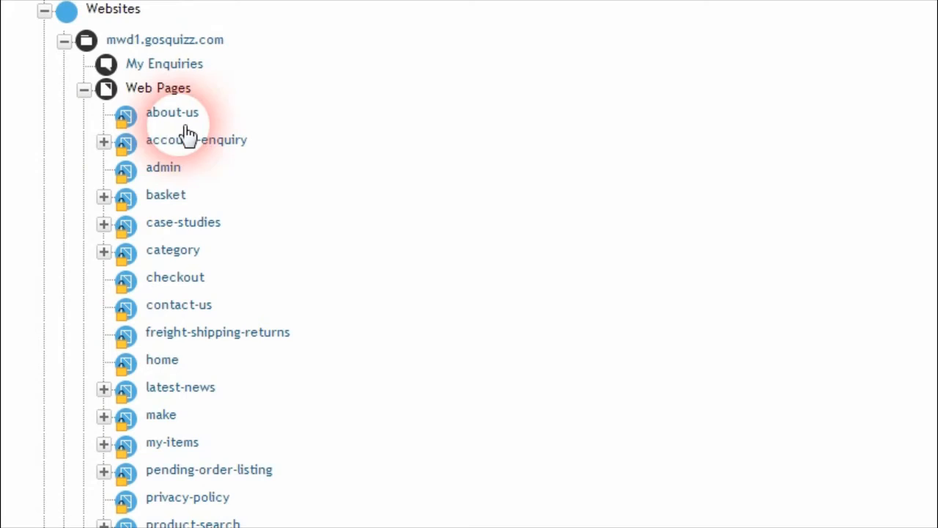
scroll(195, 228, "down", 3)
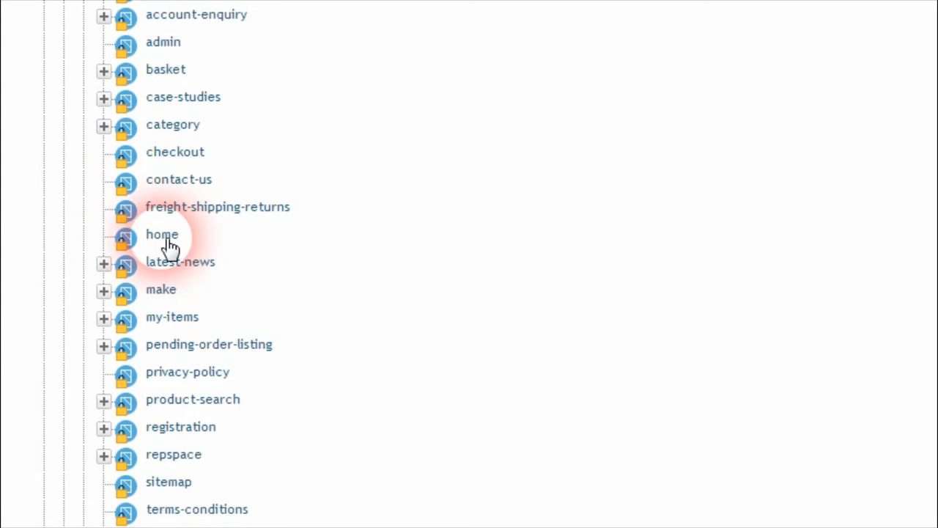
scroll(191, 270, "down", 5)
scroll(192, 266, "down", 4)
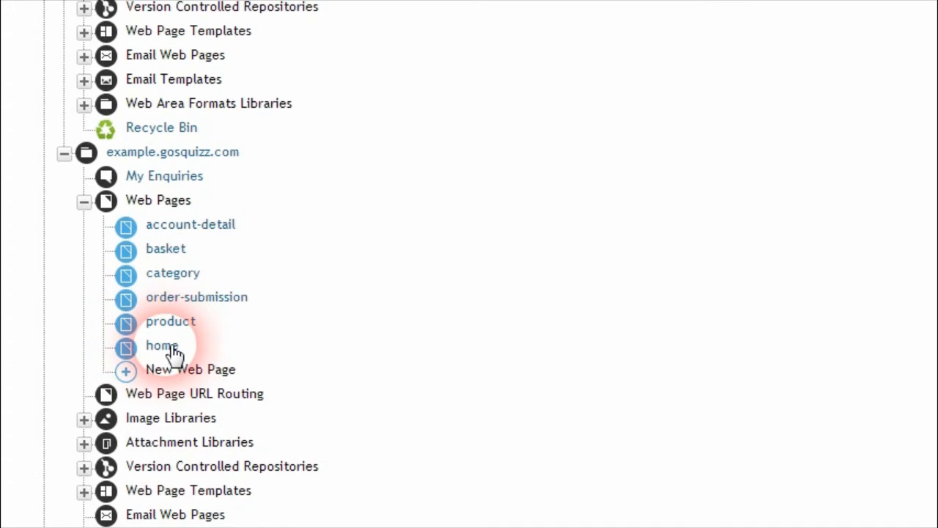
scroll(173, 354, "up", 15)
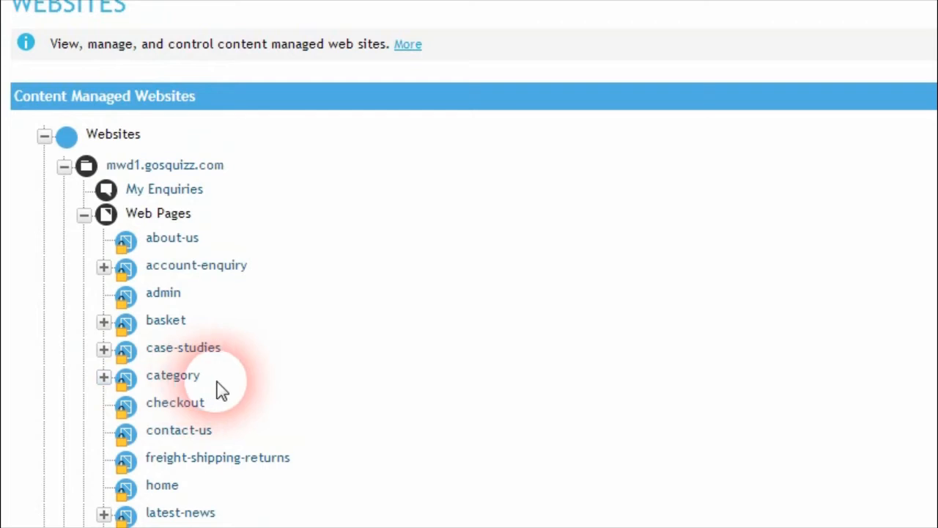
scroll(223, 385, "down", 10)
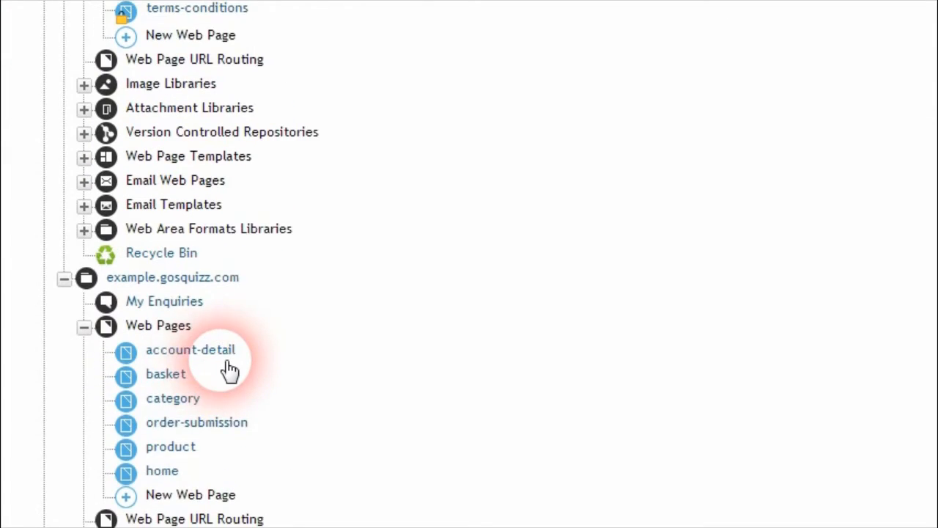
scroll(229, 370, "down", 2)
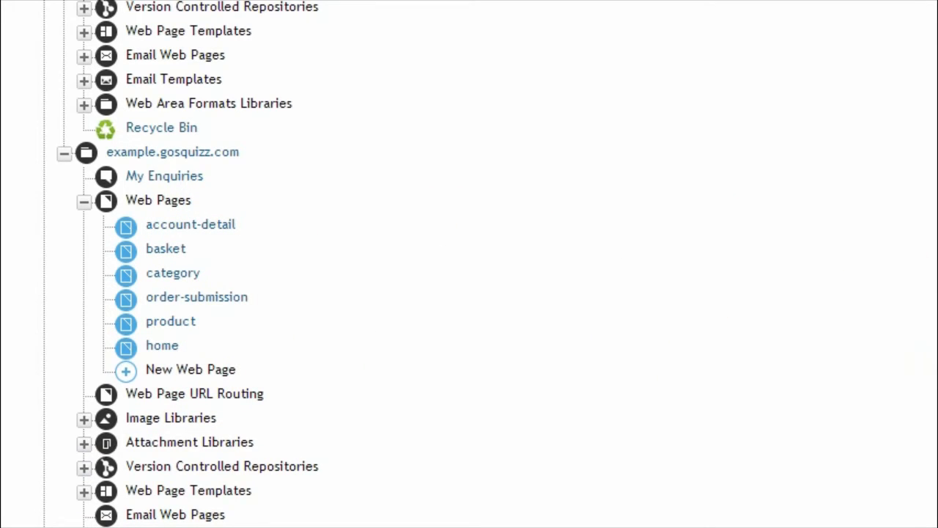
Step: Open the MWD1.0+ Product Detail - Rep Product Information - Popup format in the Product Detail library of mwd1.gosquizz.com
scroll(469, 264, "up", 1)
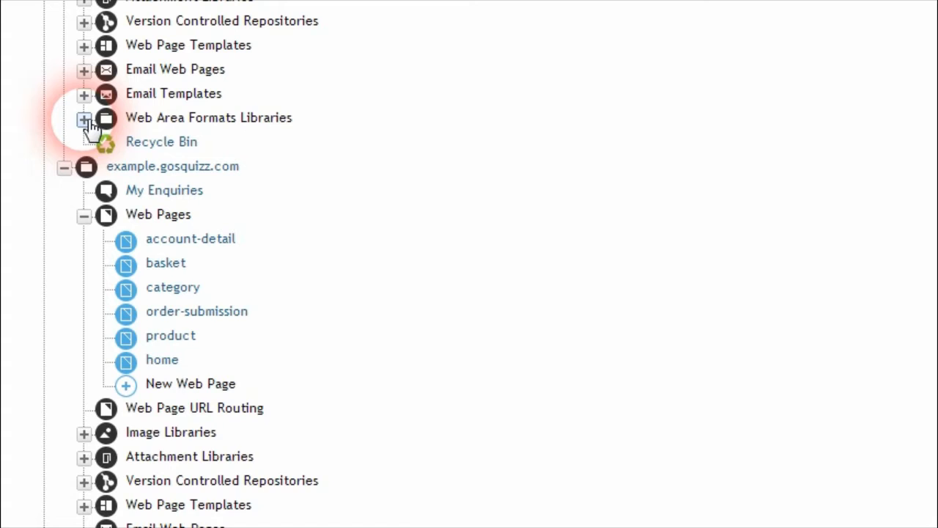
left_click(85, 120)
scroll(28, 237, "down", 2)
left_click(103, 140)
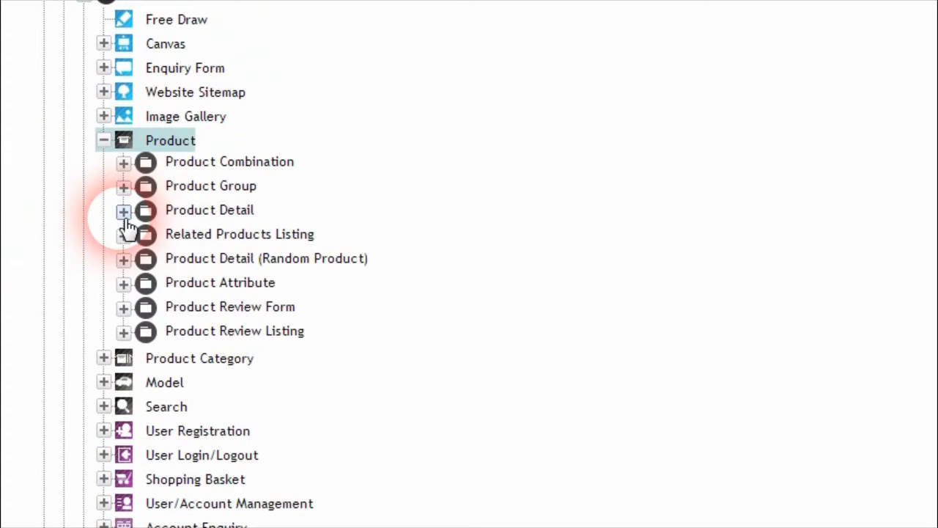
left_click(125, 214)
left_click(143, 234)
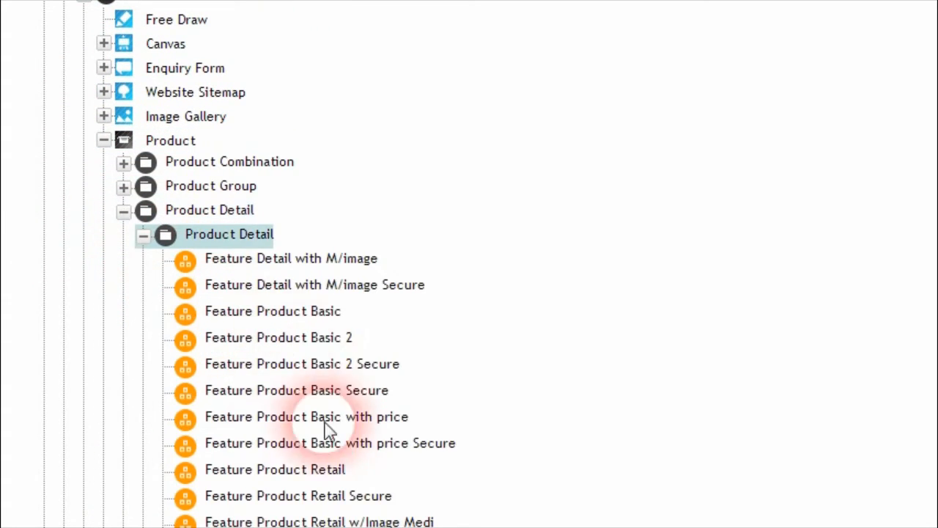
scroll(272, 410, "down", 3)
double_click(329, 327)
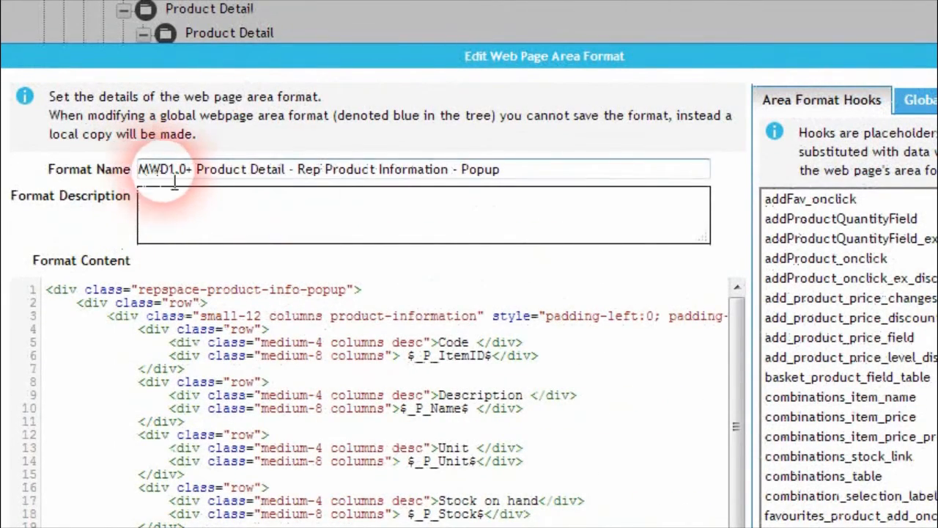
Step: Examine the web page area format's name, highlighting the text after its version prefix
left_click(365, 197)
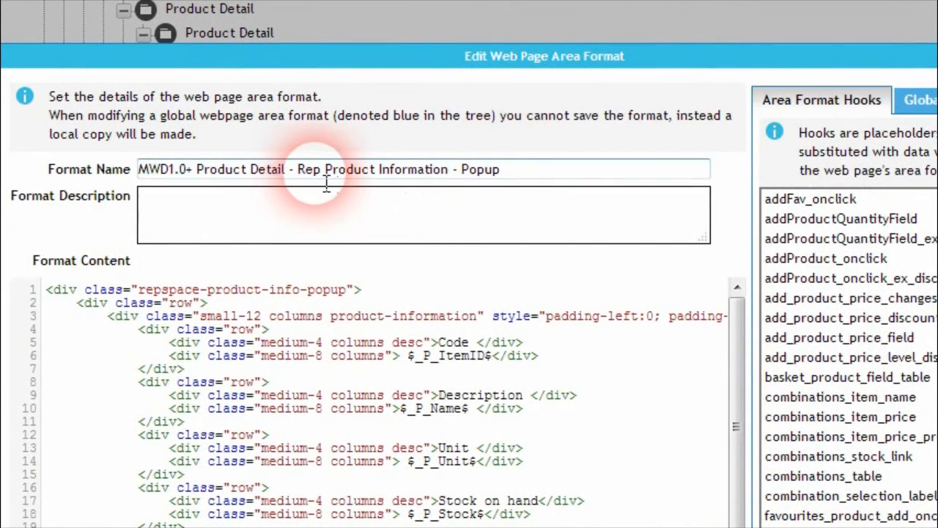
left_click(301, 174)
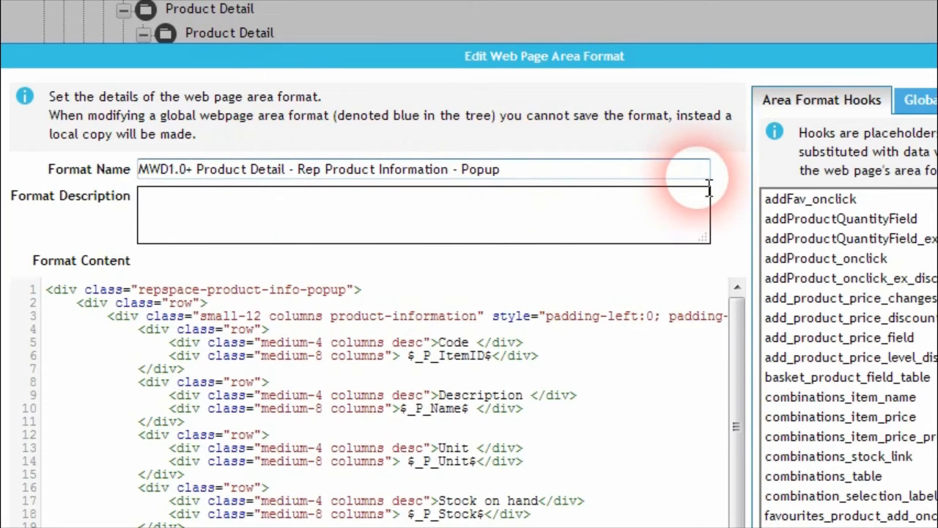
left_click(548, 171)
left_click_drag(186, 171, 516, 184)
left_click(517, 184)
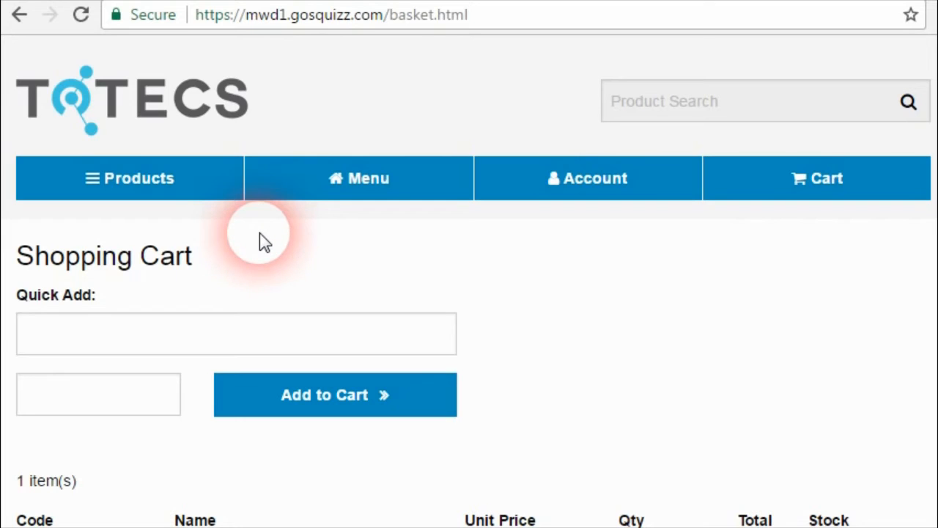
Step: On the narrow storefront cart page, browse the Canteen & Washroom and Office Machines subcategories in the product menu and close it
left_click(147, 192)
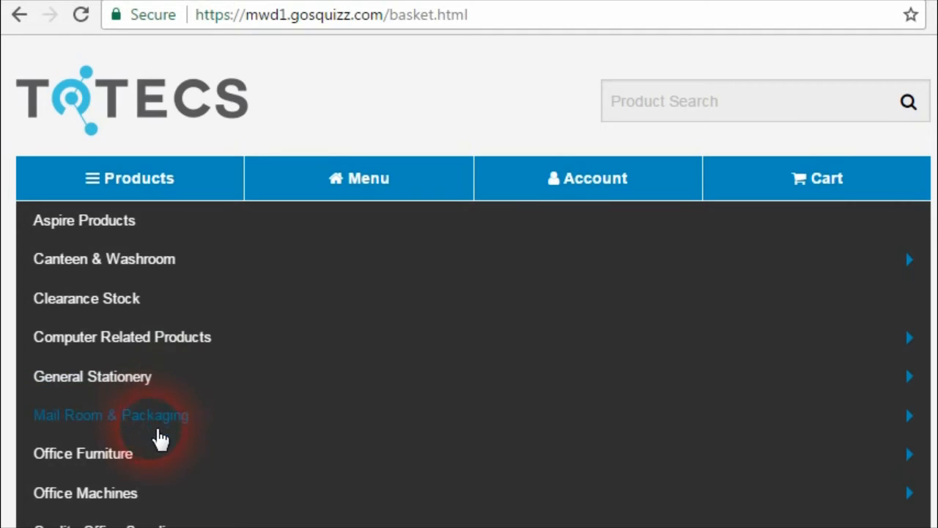
left_click(149, 273)
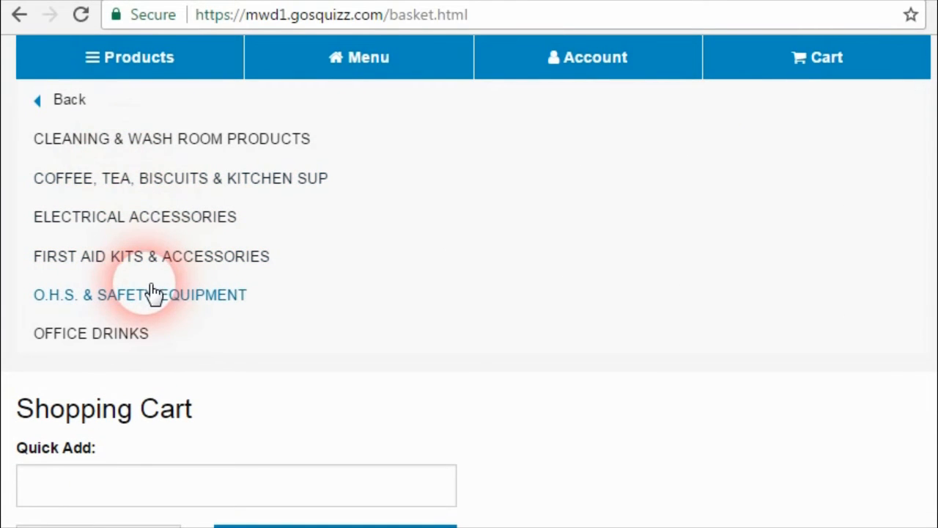
left_click(72, 103)
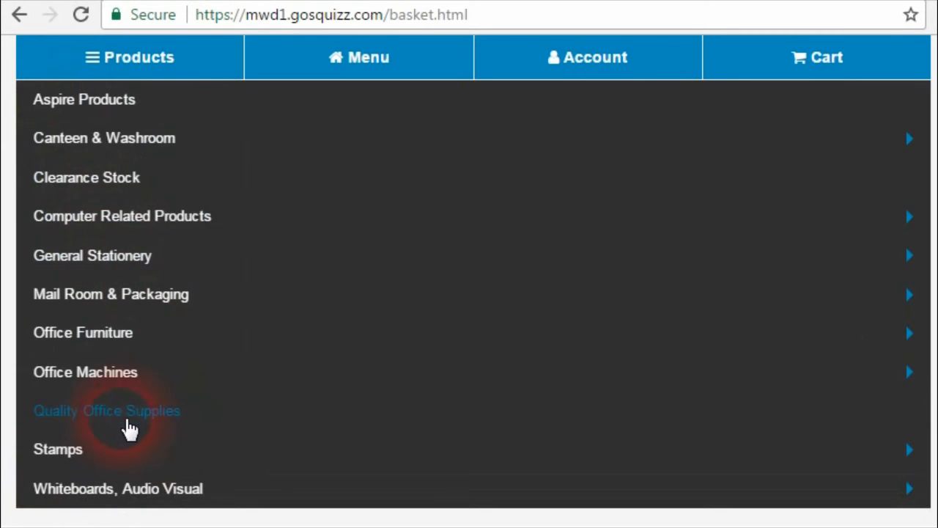
left_click(104, 389)
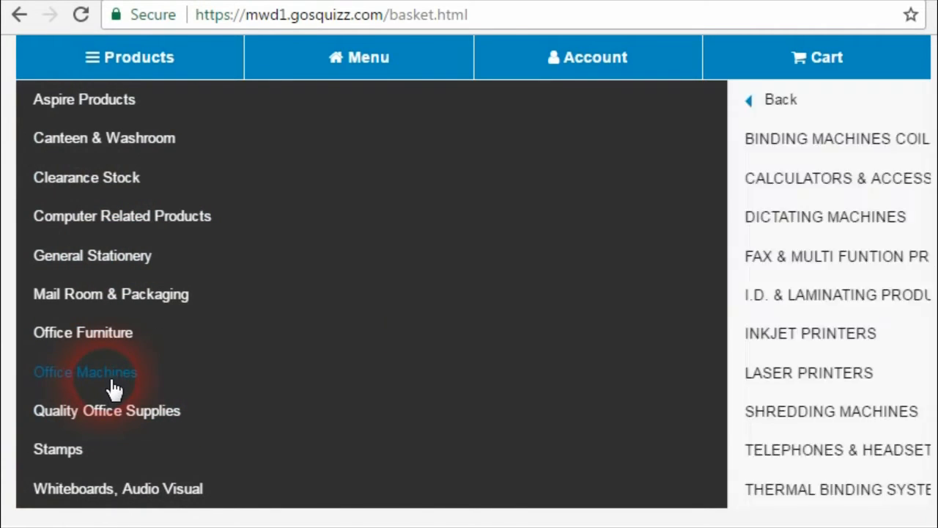
left_click(44, 102)
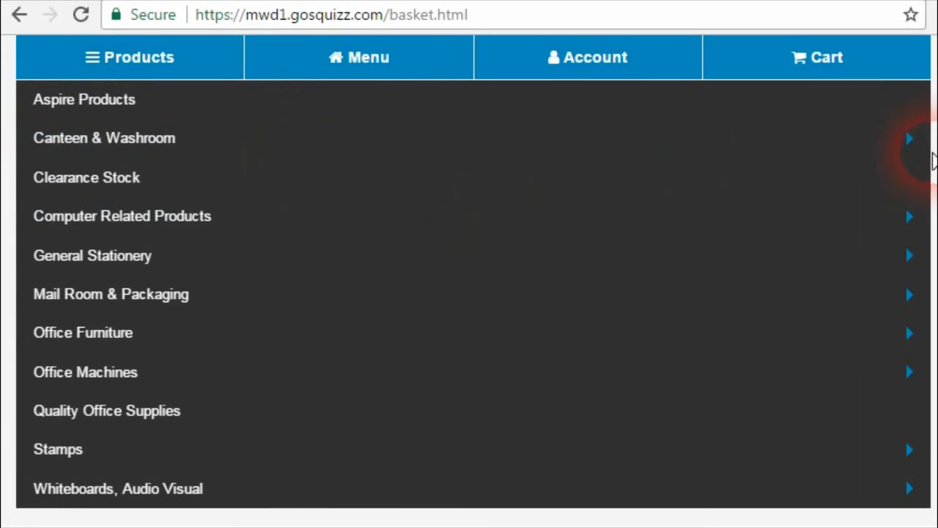
left_click(168, 63)
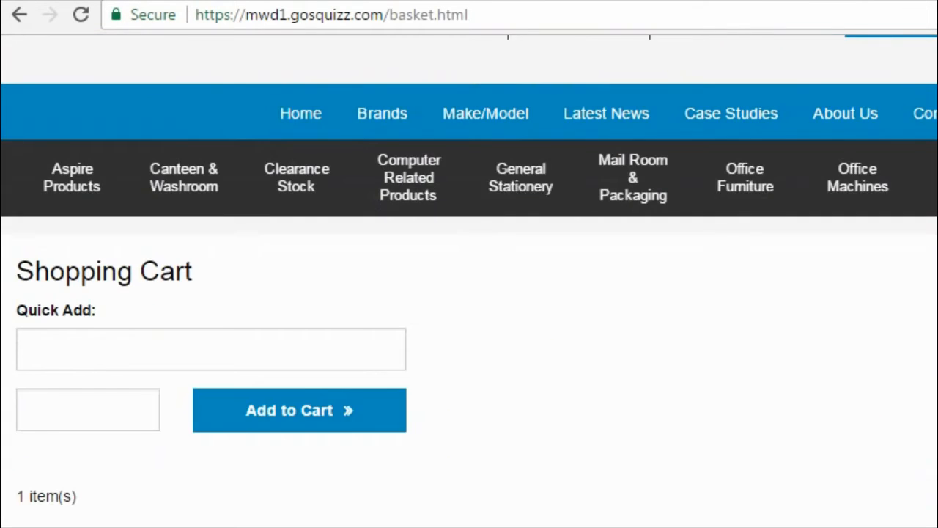
Step: Explore the wide storefront category menu through Computer Related Products and General Stationery, opening Adhesive Tape & Glue and returning to its parent
scroll(532, 247, "up", 2)
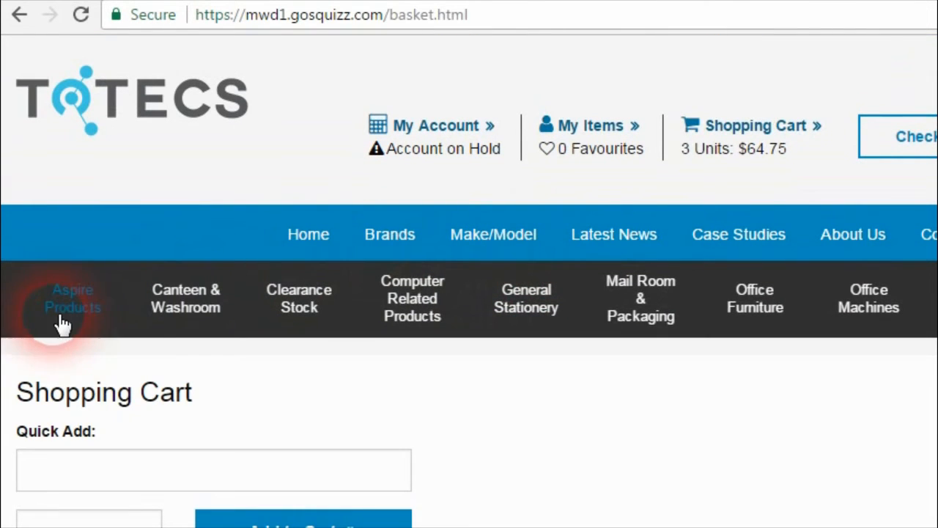
mouse_move(182, 316)
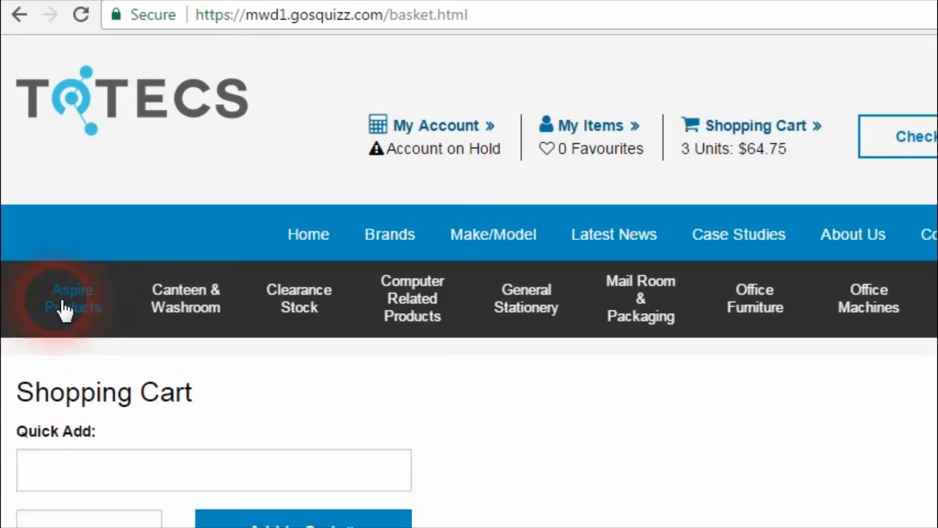
mouse_move(407, 341)
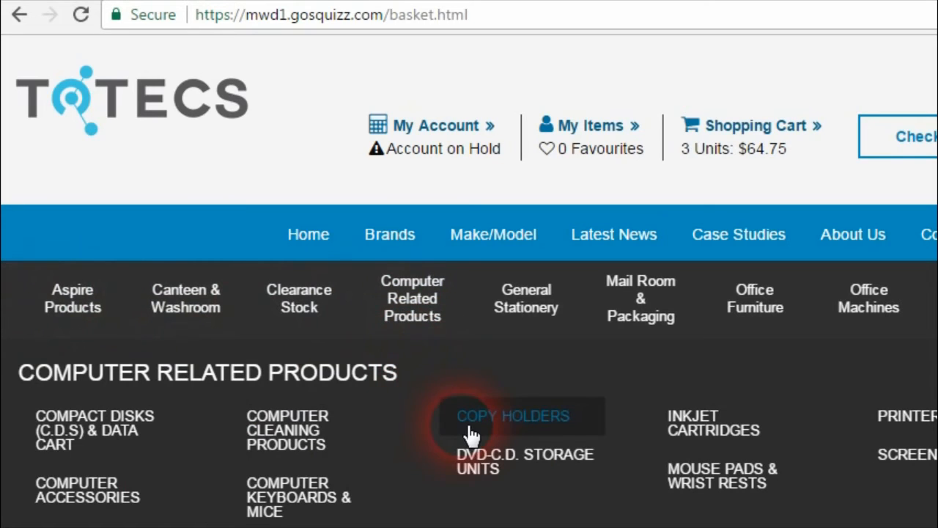
left_click(726, 471)
left_click(78, 412)
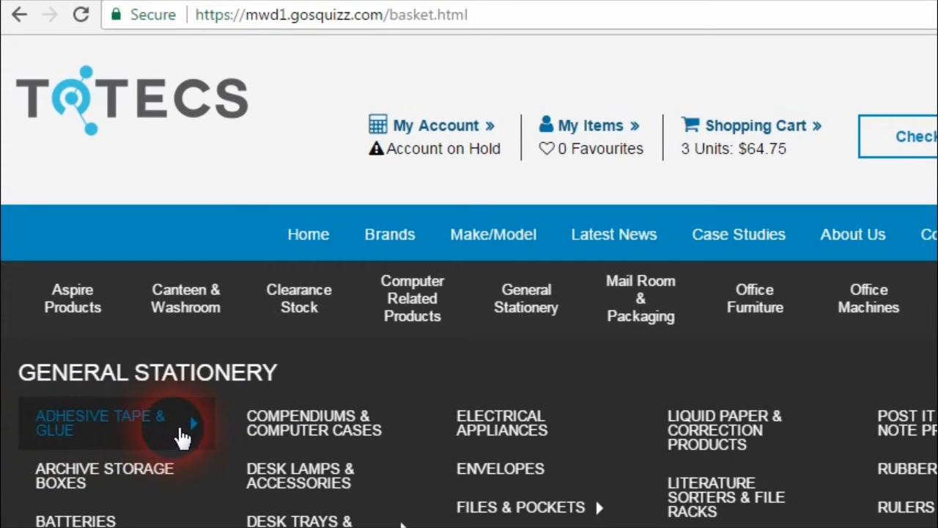
left_click(185, 436)
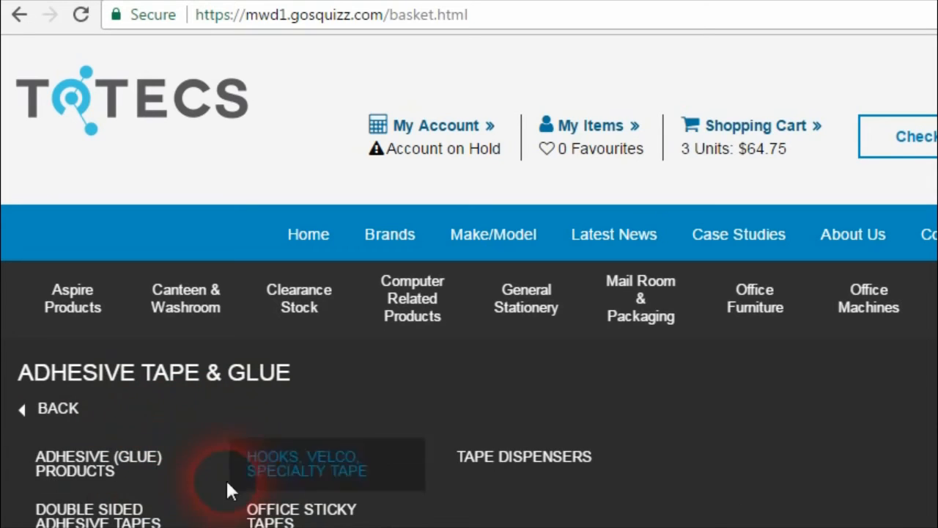
left_click(82, 416)
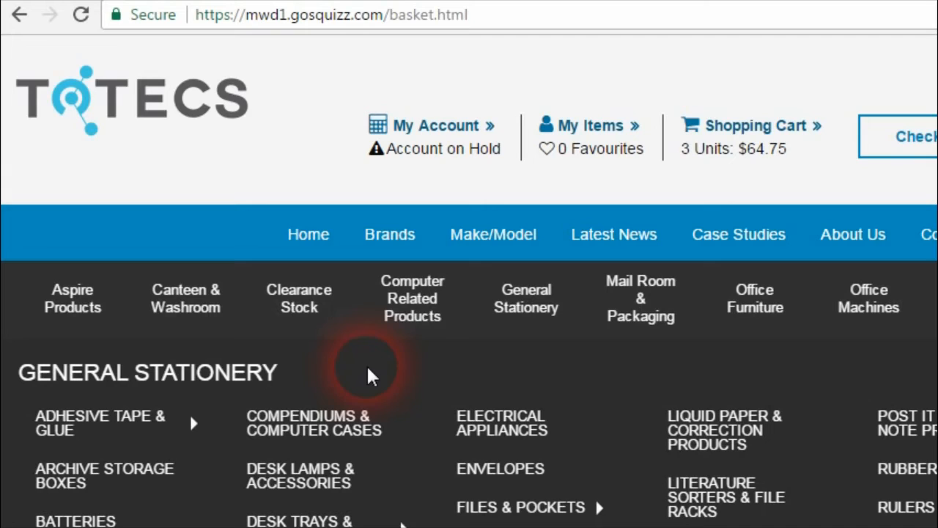
left_click(285, 361)
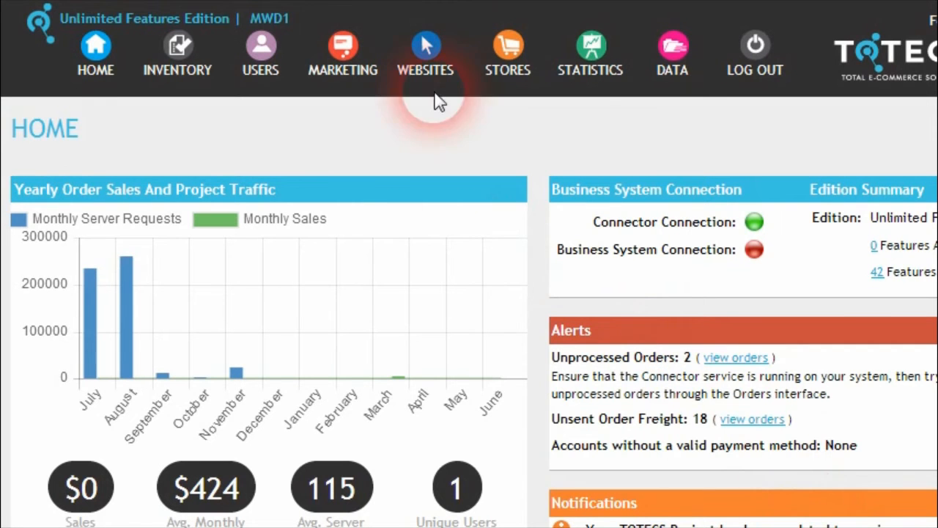
Step: Open the content managed websites tree and expand the Web Area Formats Libraries of mwd1.gosquizz.com
left_click(440, 60)
left_click(473, 145)
scroll(361, 263, "down", 2)
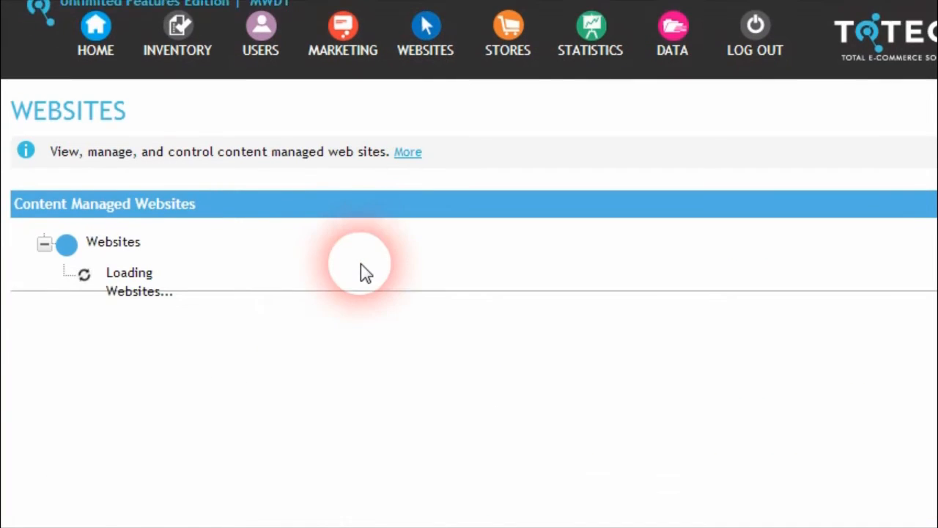
scroll(292, 262, "down", 4)
left_click(83, 93)
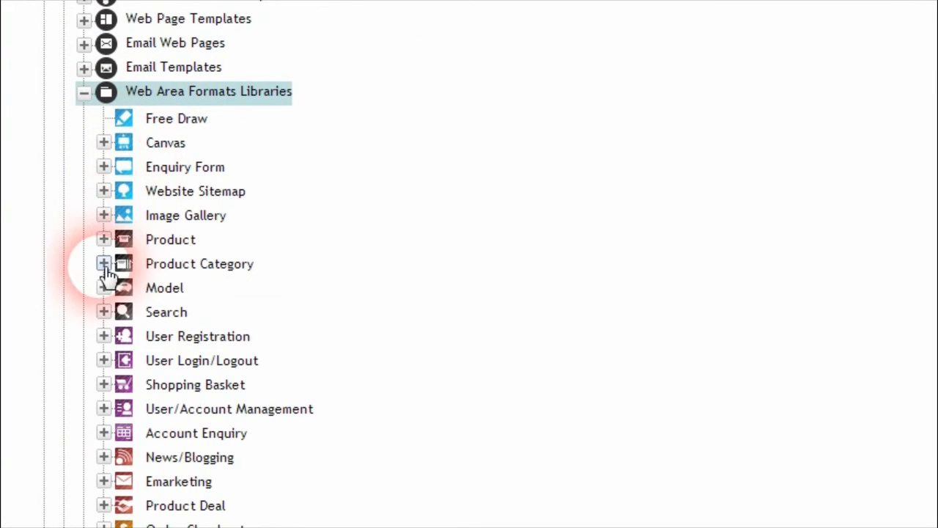
Step: Examine the Product Category library's Category Tree Nested Navigation and Category Tree Panel Navigation folders, including Nested Category Leaf Record
left_click(104, 264)
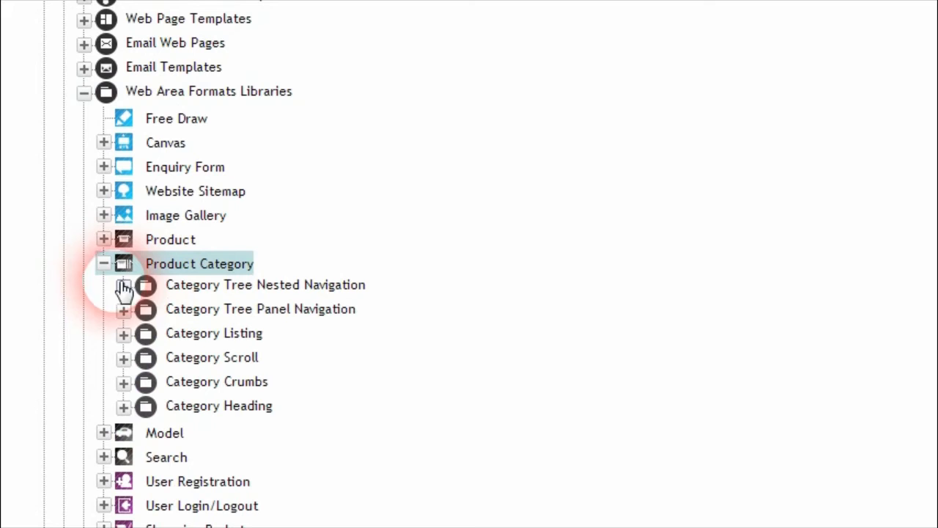
left_click(126, 287)
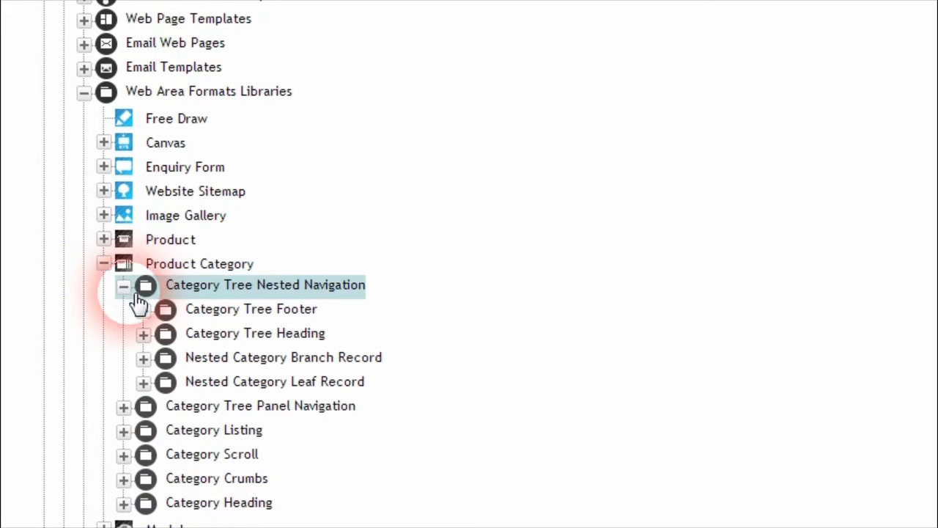
left_click(124, 405)
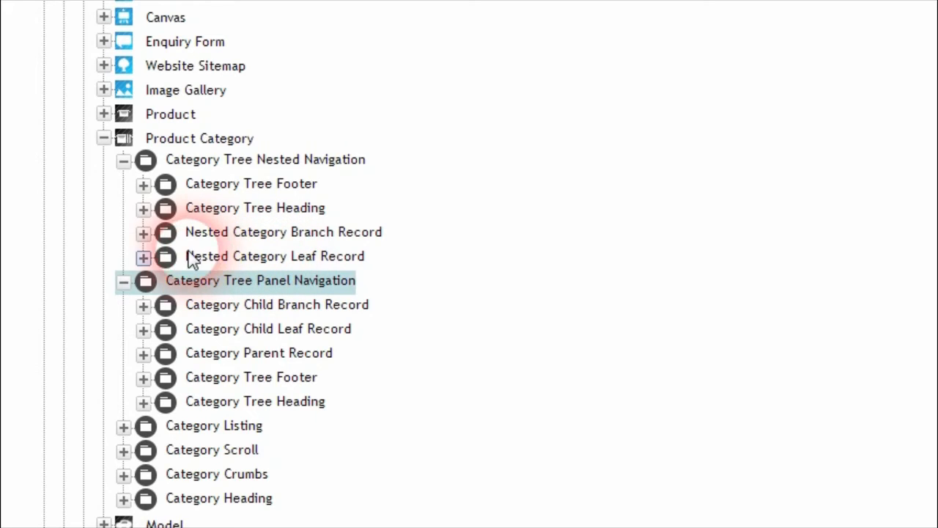
left_click(144, 258)
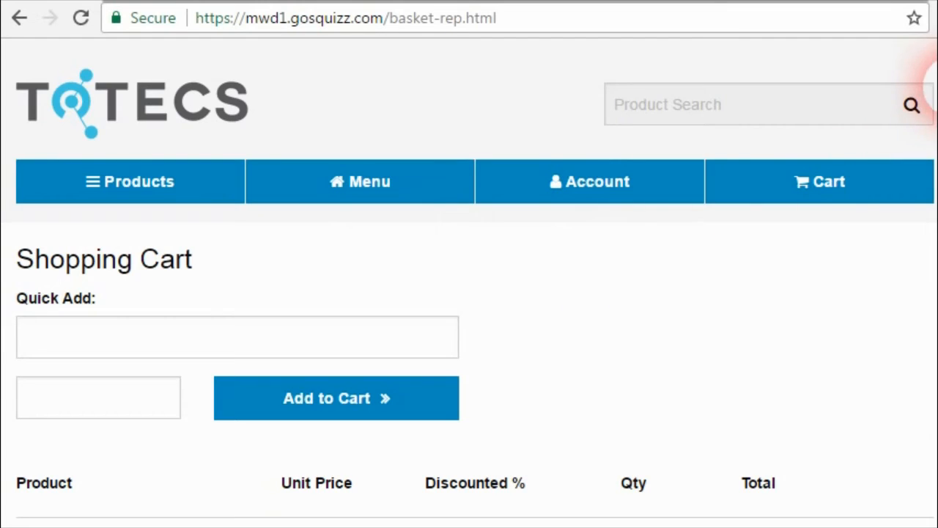
Step: In the rep shopping cart, set the discount of product 135010200 to 55 percent and dismiss the cart popup
scroll(932, 110, "down", 4)
scroll(931, 109, "down", 1)
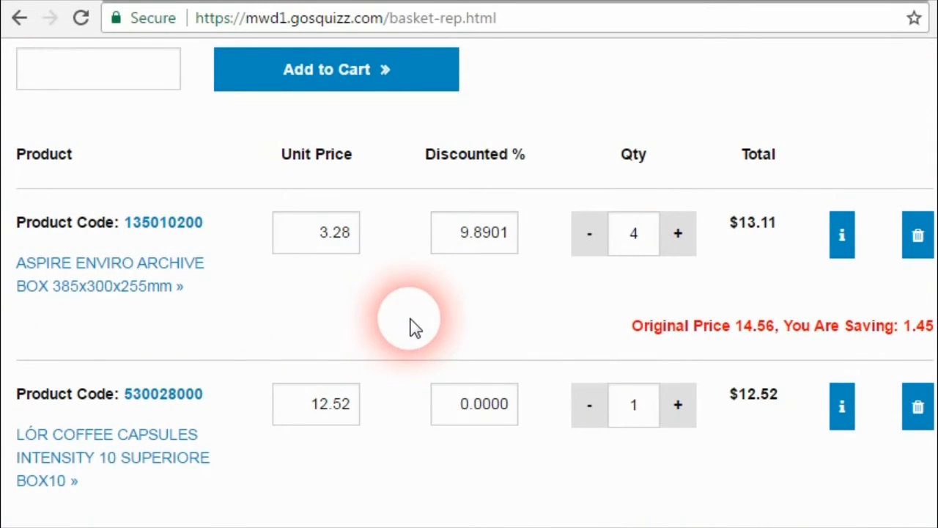
left_click(318, 242)
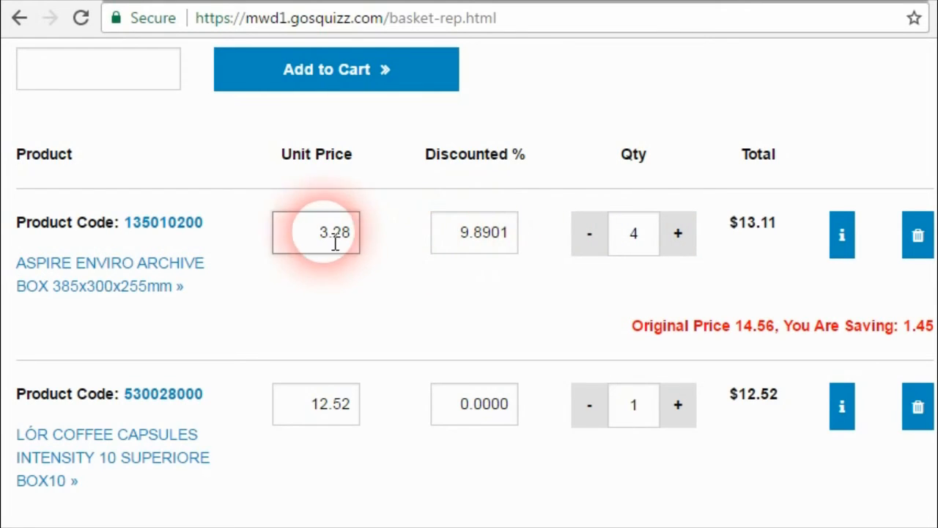
left_click(473, 239)
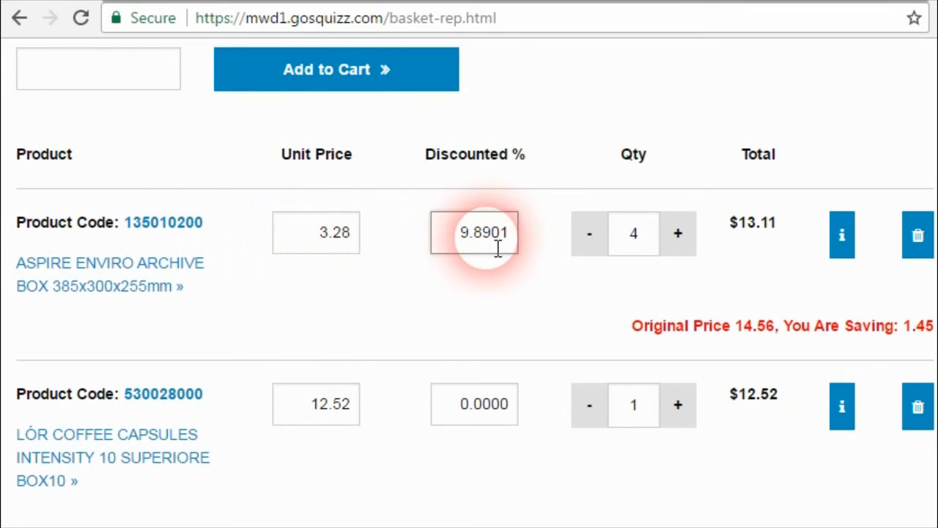
left_click_drag(519, 240, 462, 249)
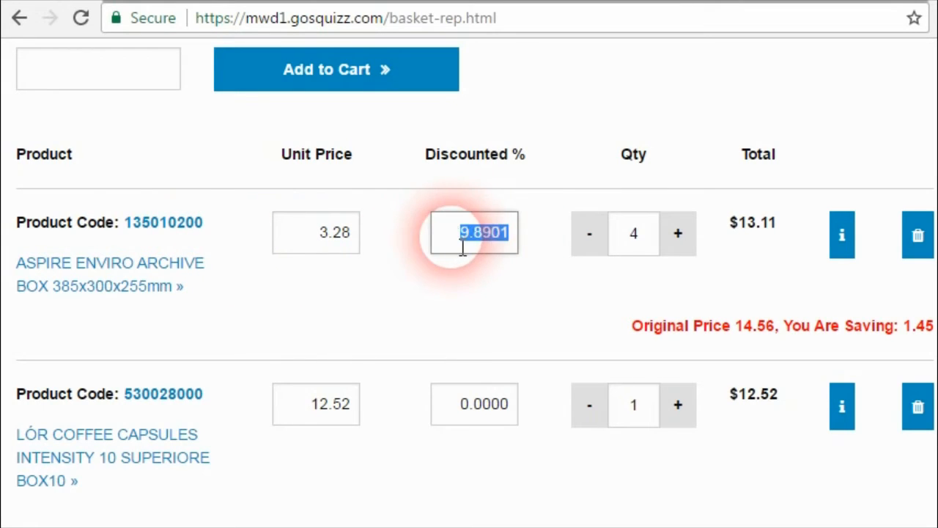
type("55")
key("Return")
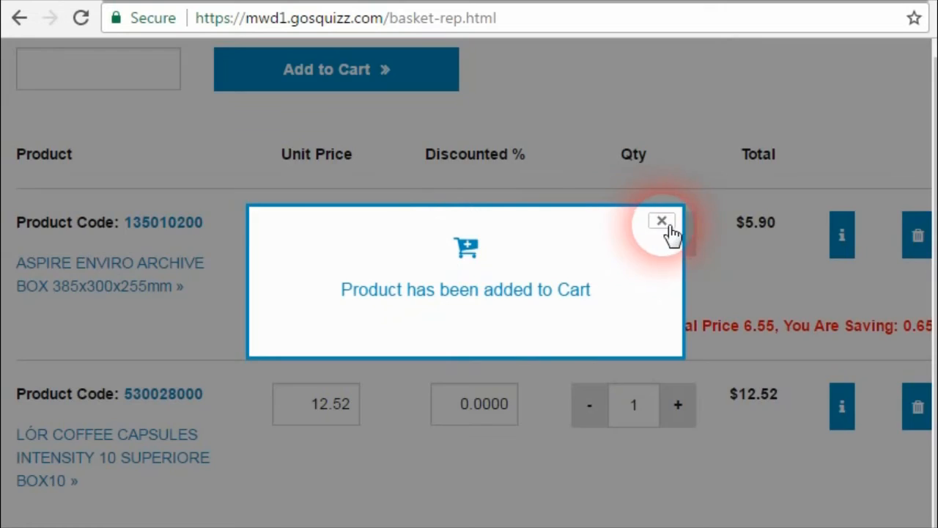
left_click(667, 225)
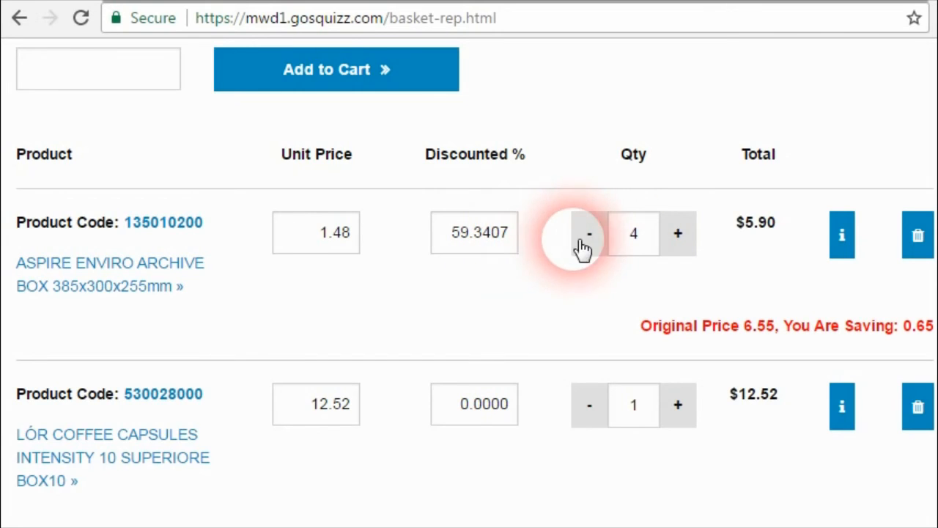
Step: Set the quantity of product 135010200 to 5 and dismiss the cart popup
double_click(635, 234)
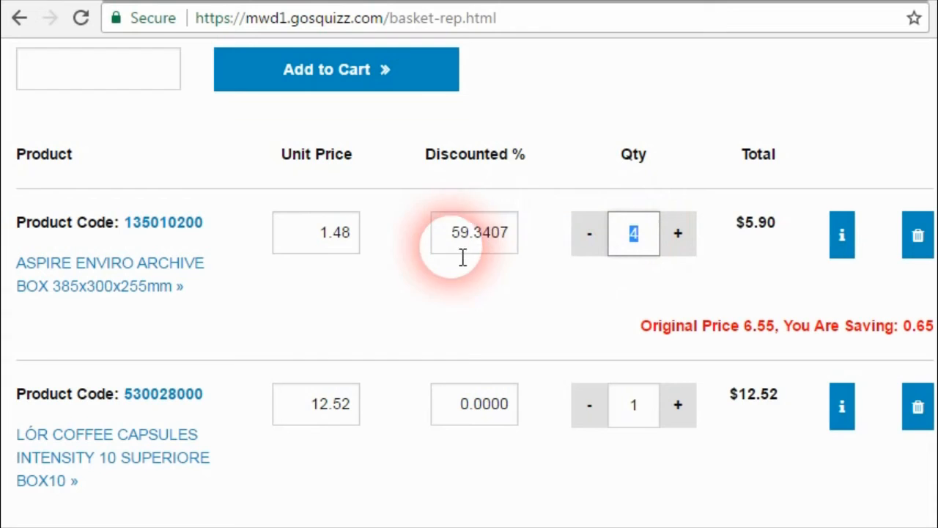
type("5")
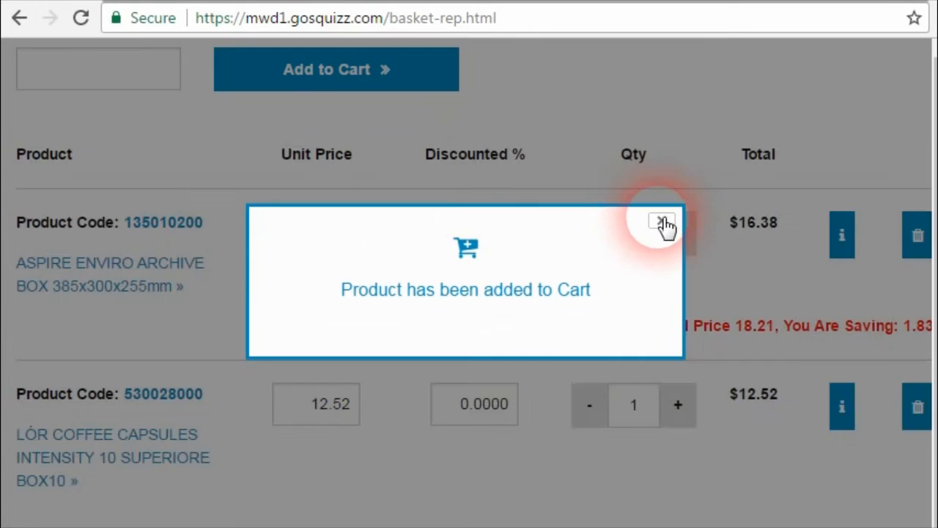
left_click(662, 221)
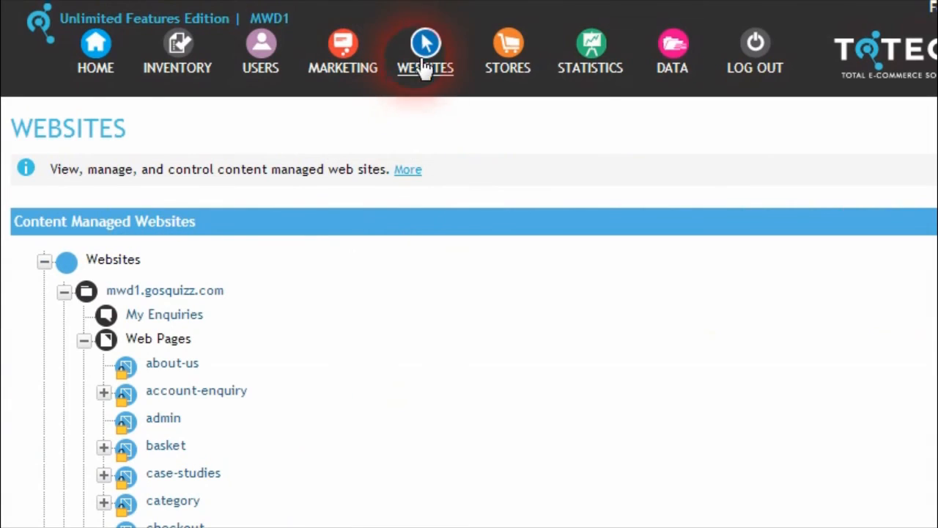
Step: Open the MWD1+ Basket Products Record - (+/-) format from the Shopping Basket library's Basket Product Record folder
left_click(426, 58)
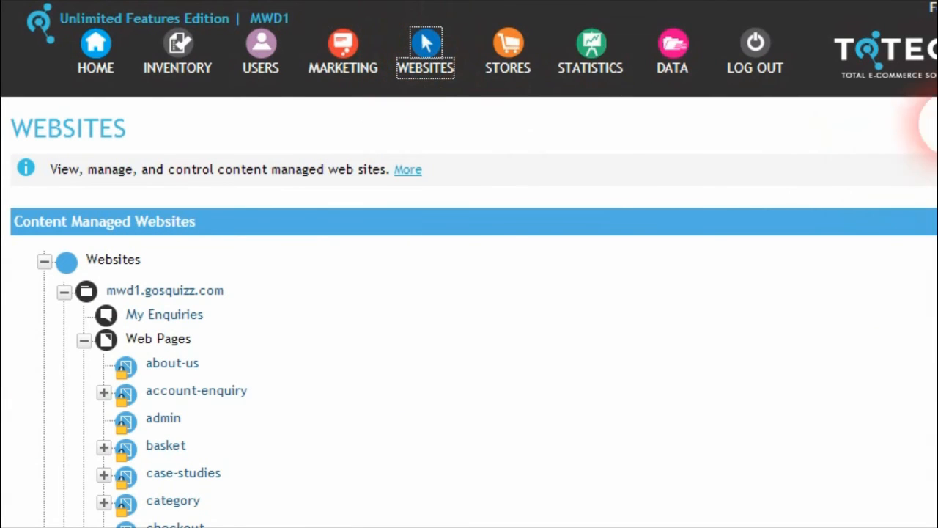
left_click_drag(937, 113, 937, 377)
scroll(272, 137, "up", 1)
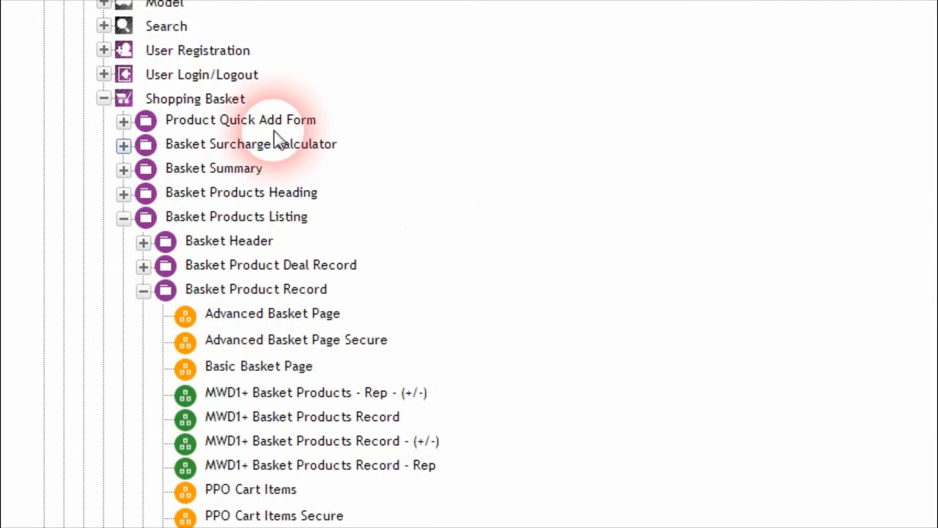
scroll(279, 195, "up", 4)
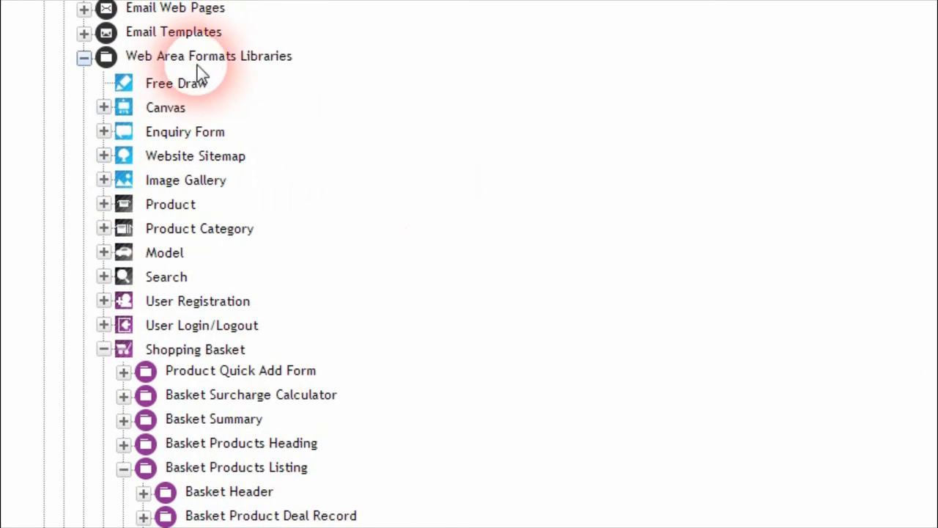
scroll(272, 228, "down", 3)
scroll(217, 250, "down", 3)
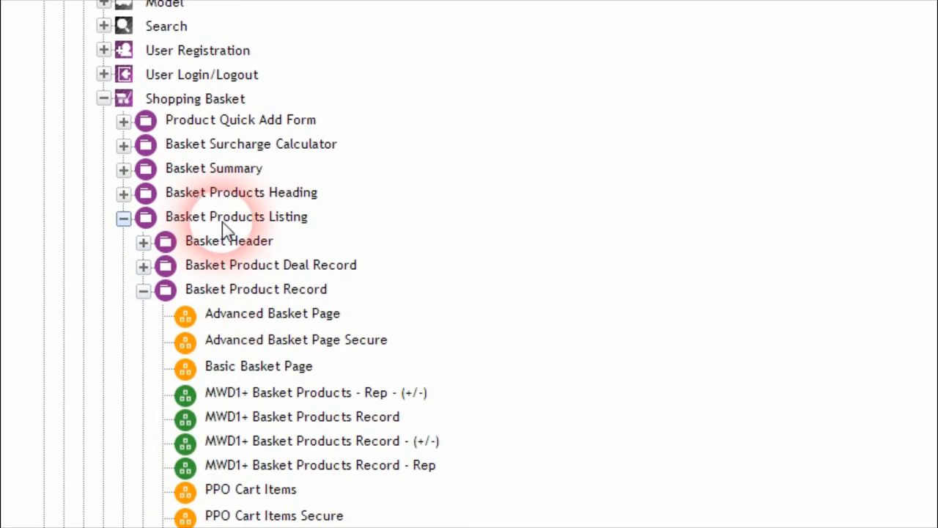
scroll(264, 235, "down", 3)
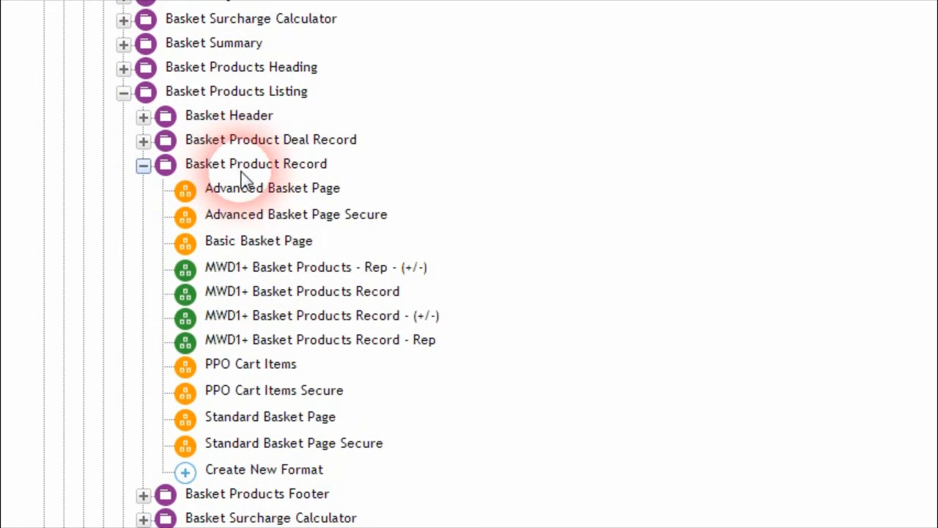
left_click(387, 318)
scroll(828, 290, "up", 3)
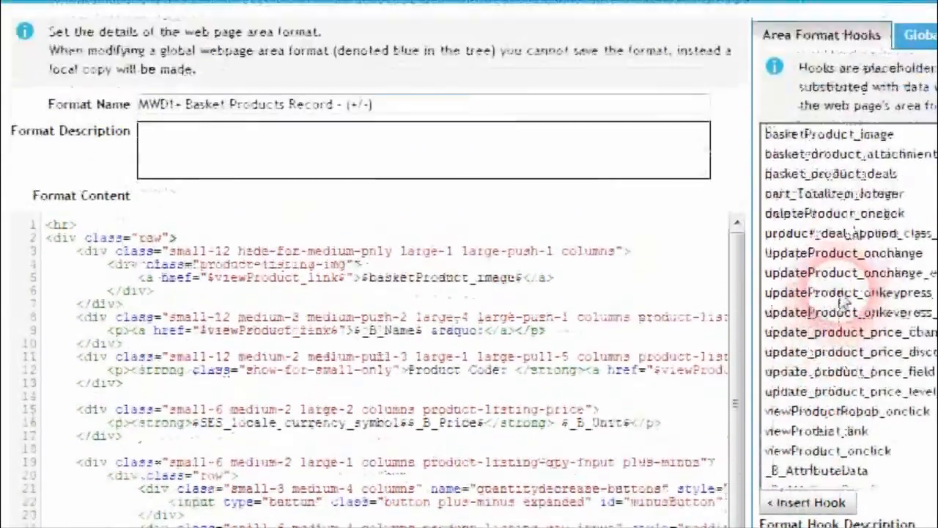
Step: Examine the updateProduct_onchange_ex_discount and updateProduct_onkeypress_ex_discount hooks and the basket record's format content
scroll(828, 290, "down", 1)
left_click(839, 214)
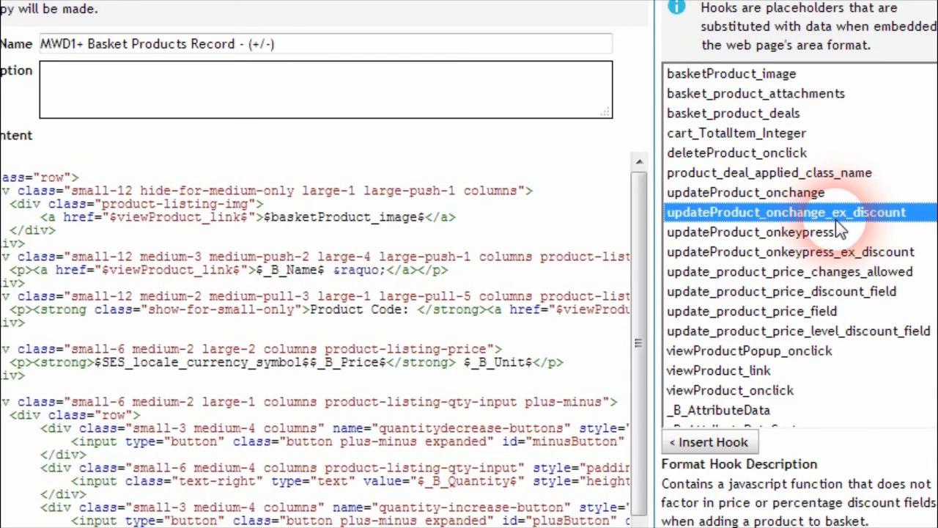
left_click(805, 252)
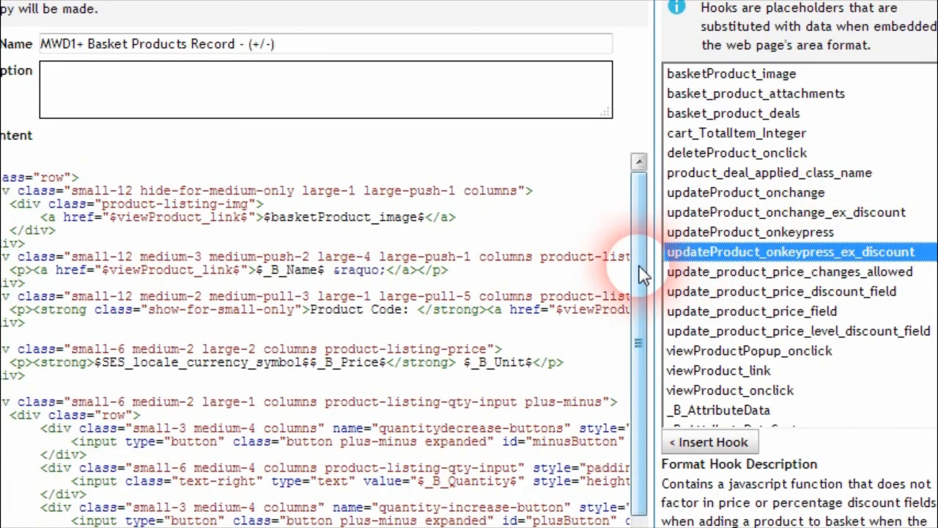
left_click_drag(638, 262, 636, 346)
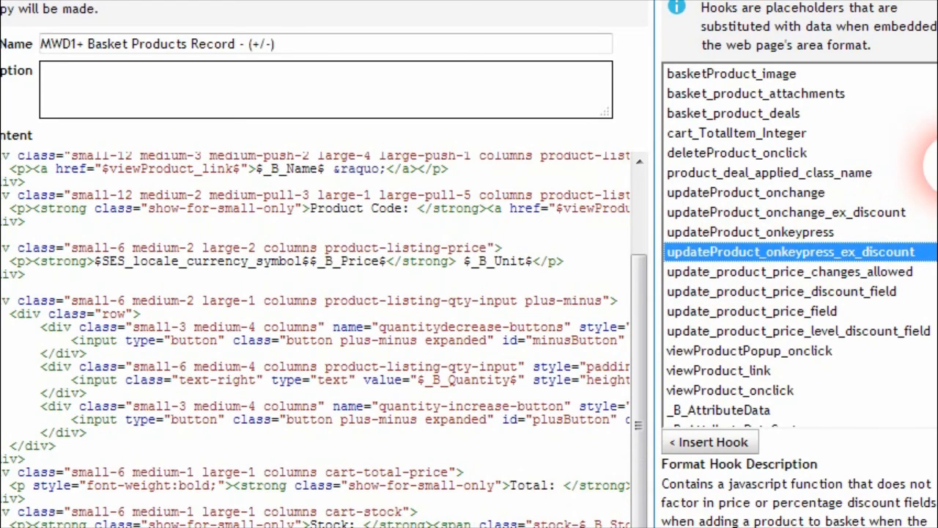
scroll(927, 176, "down", 1)
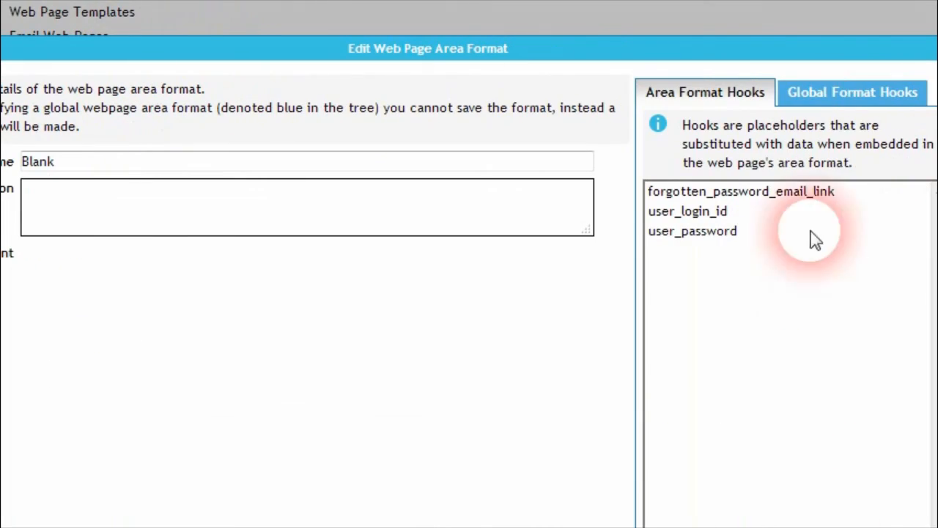
Step: Browse the global format hooks for the Blank format and read the description of SES_account_company_name
left_click(854, 96)
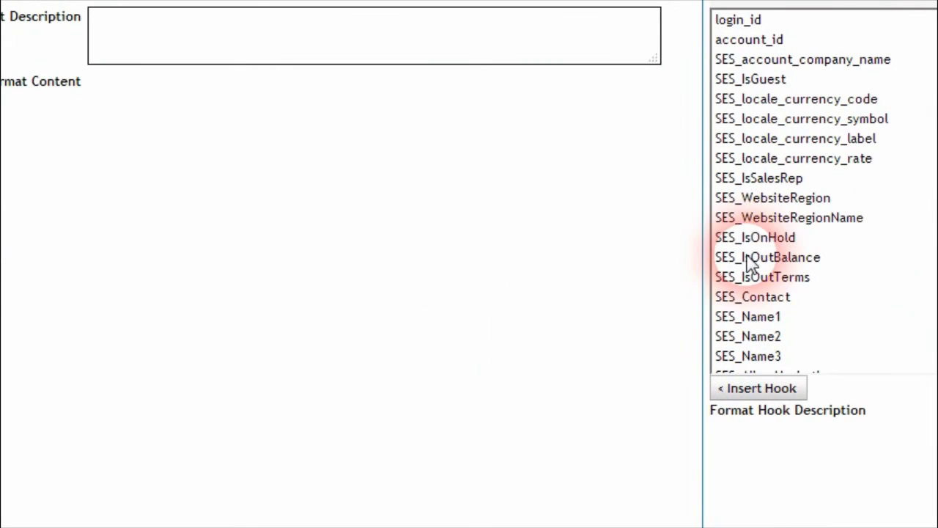
scroll(747, 294, "down", 3)
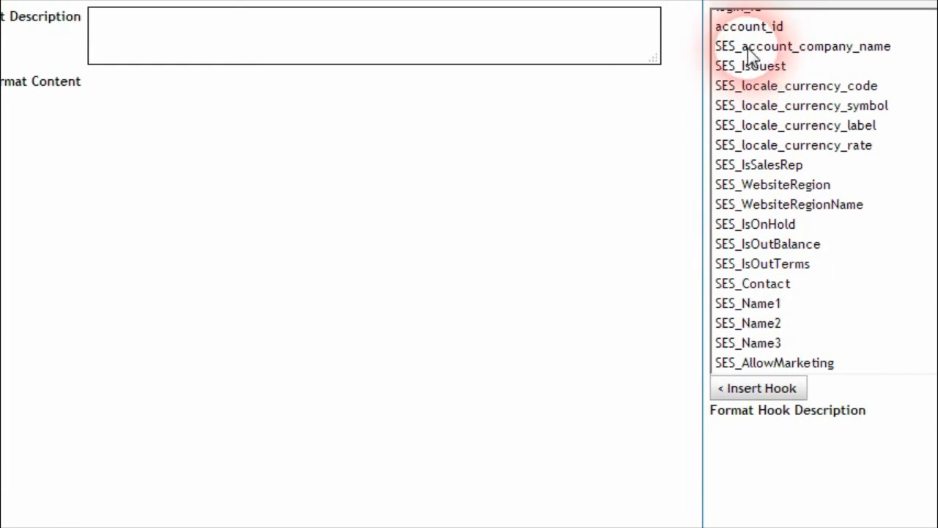
left_click(847, 50)
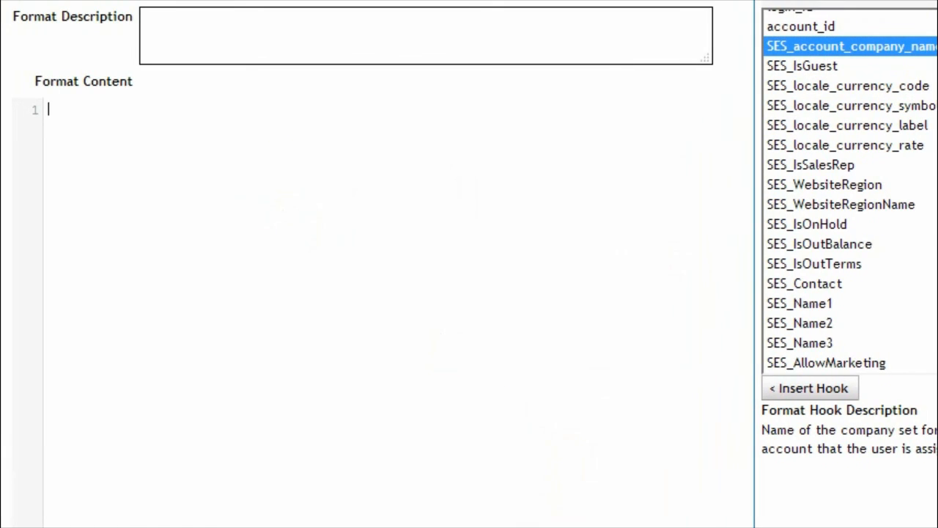
Step: Insert the SES_account_company_name hook into the Blank format's content and delete it again
left_click(775, 382)
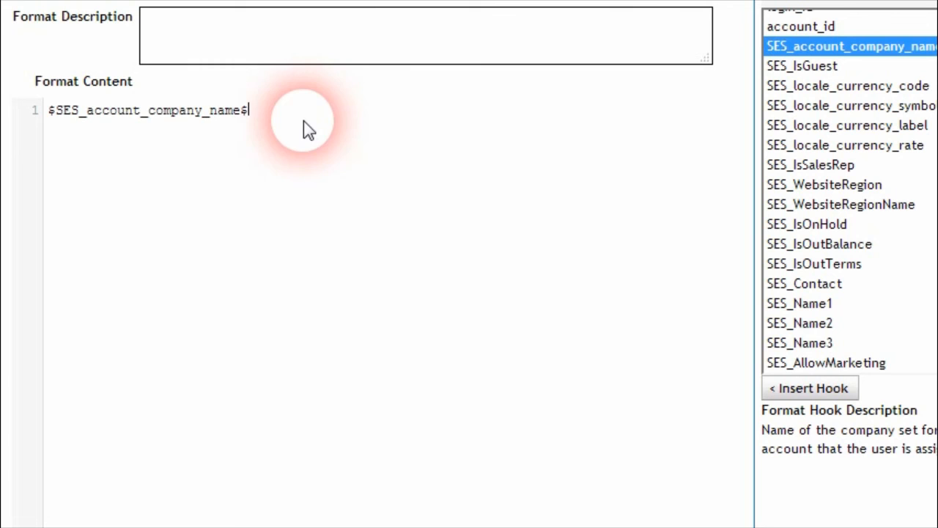
left_click_drag(304, 126, 76, 125)
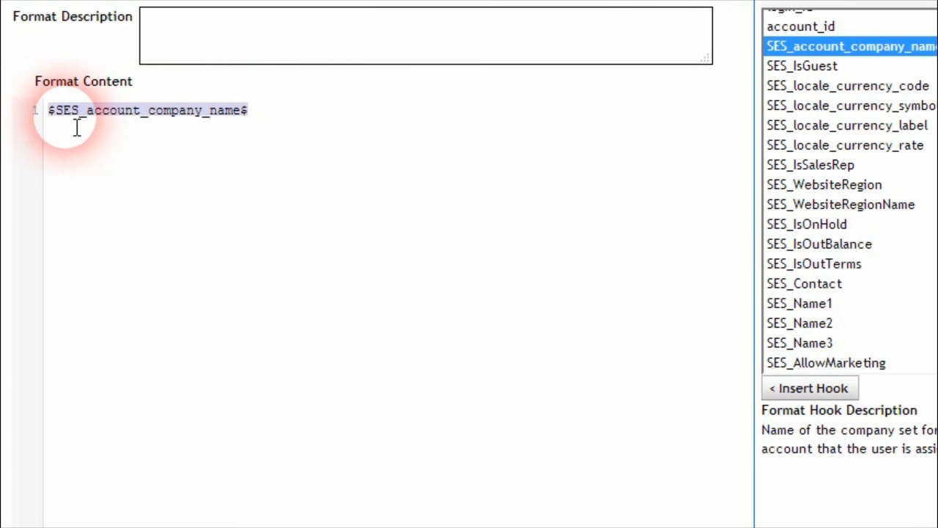
key("Delete")
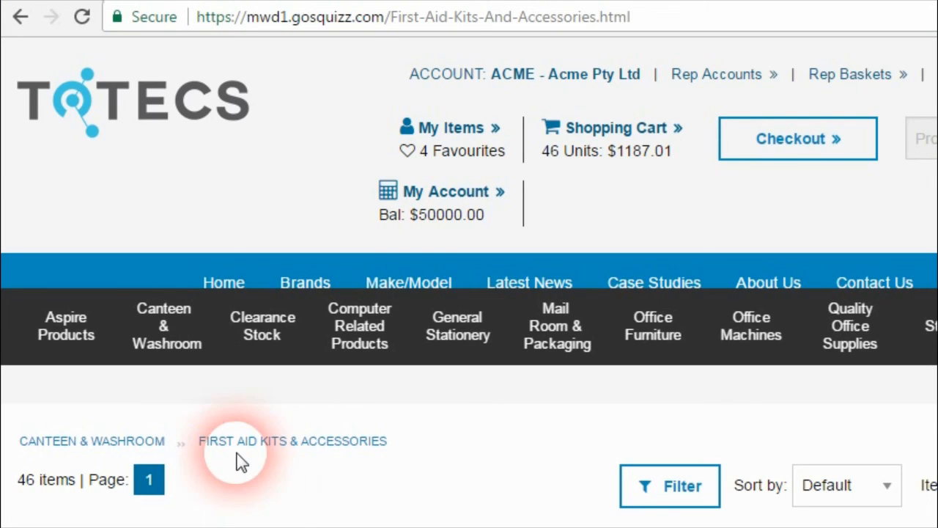